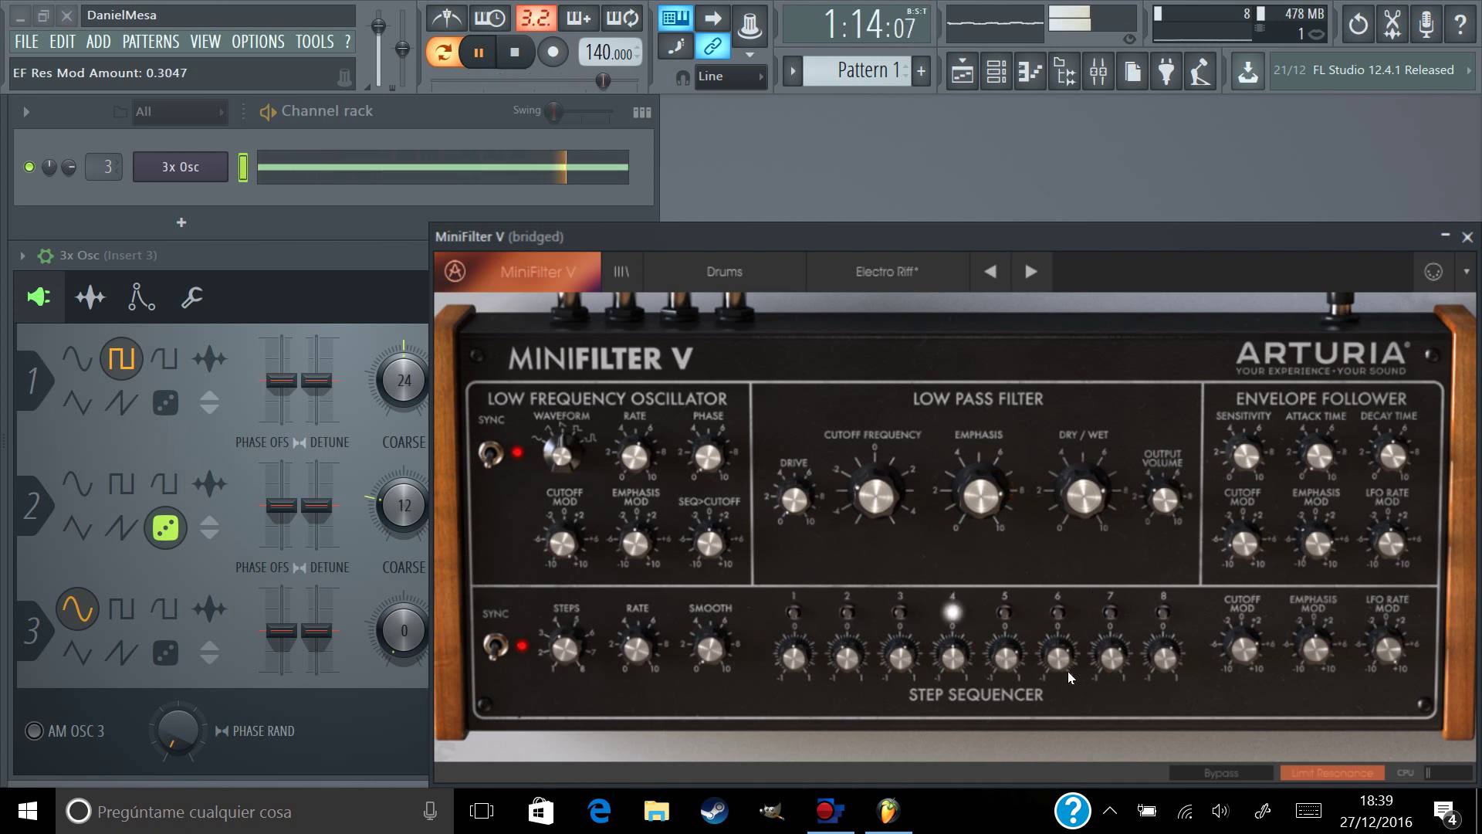
- Set MiniFilter V sequencer steps 1 to 4 to about -0.32, 0.168, -0.312 and 0.152, and lower the tempo to 110
left_click_drag(798, 662, 813, 711)
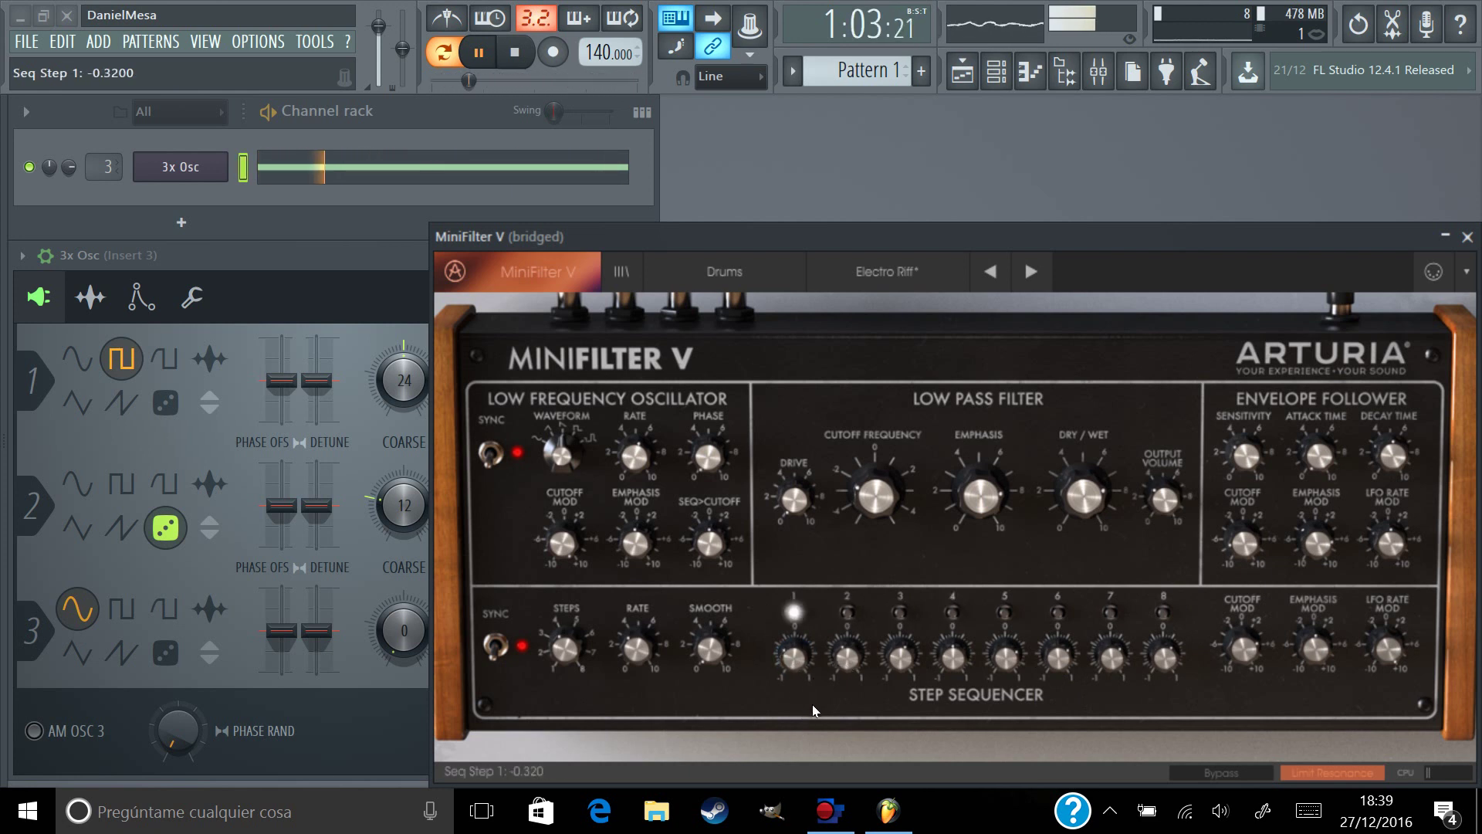
left_click_drag(897, 657, 903, 717)
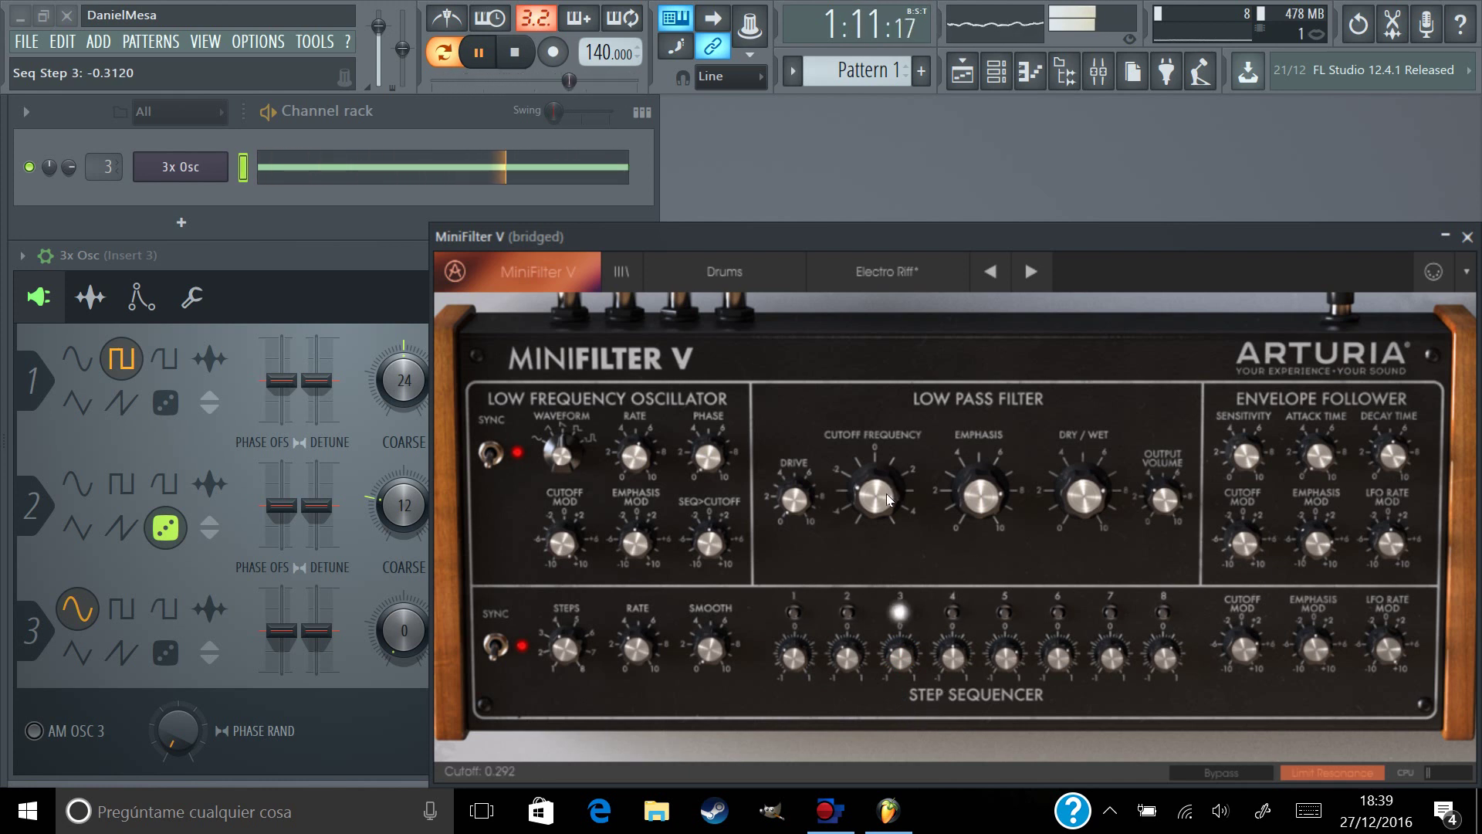
left_click_drag(602, 52, 602, 152)
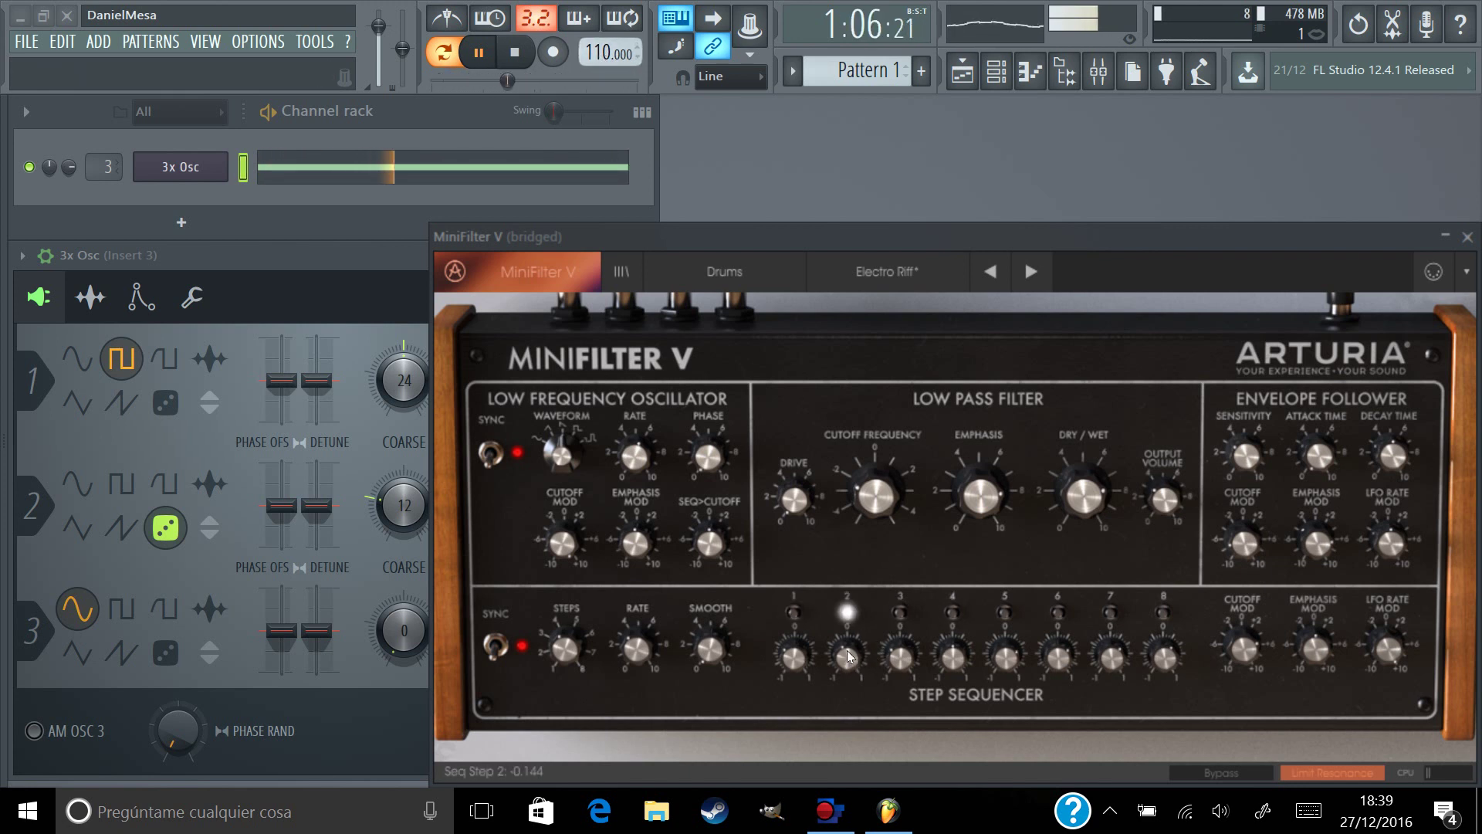
left_click_drag(846, 650, 862, 604)
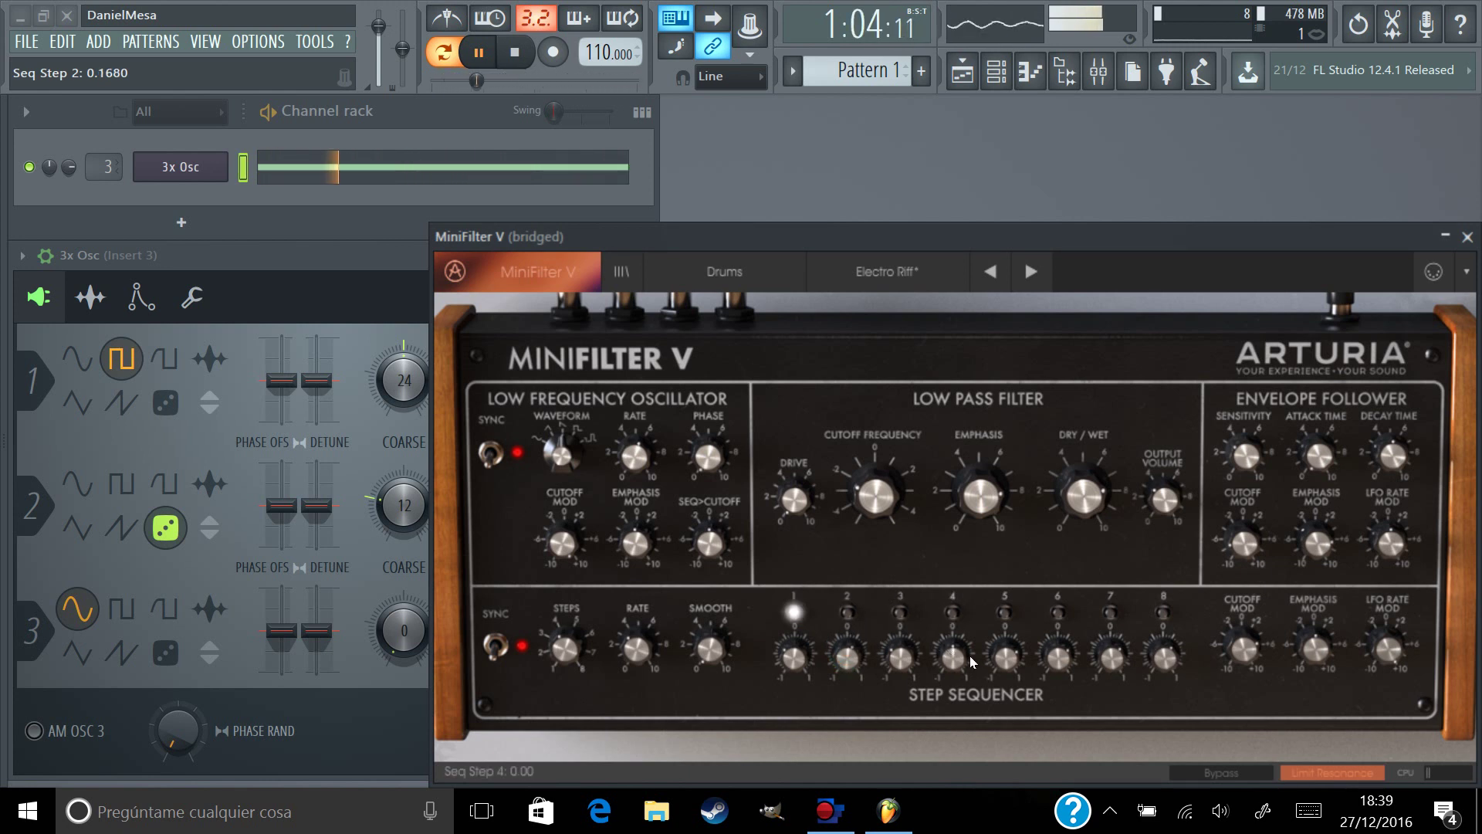
mouse_move(957, 656)
left_mouse_down()
mouse_move(961, 632)
mouse_move(979, 642)
left_mouse_up()
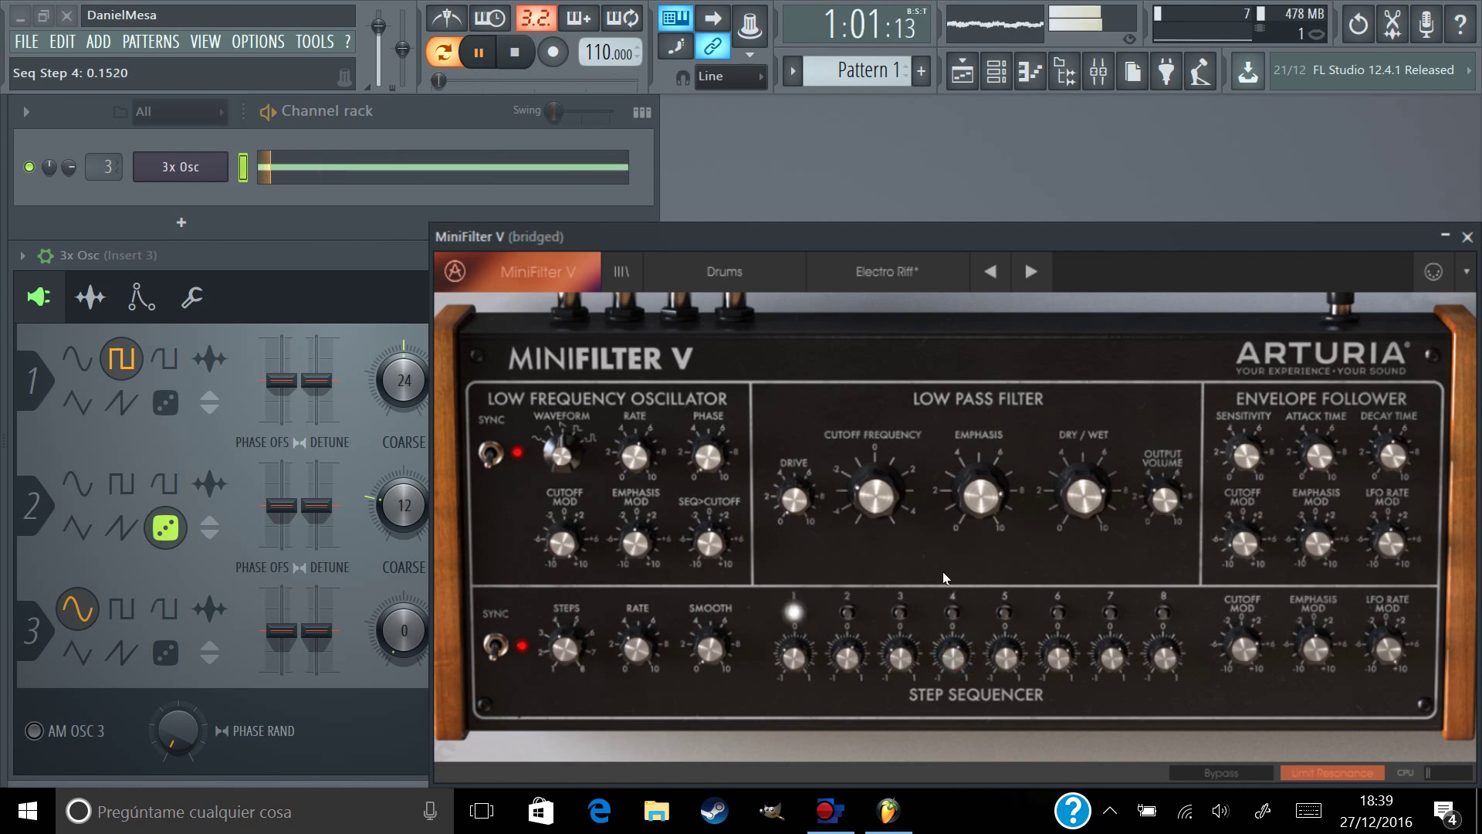
- Lower the low pass filter's cutoff frequency to about 0.024 and adjust its emphasis
left_click_drag(880, 515, 886, 554)
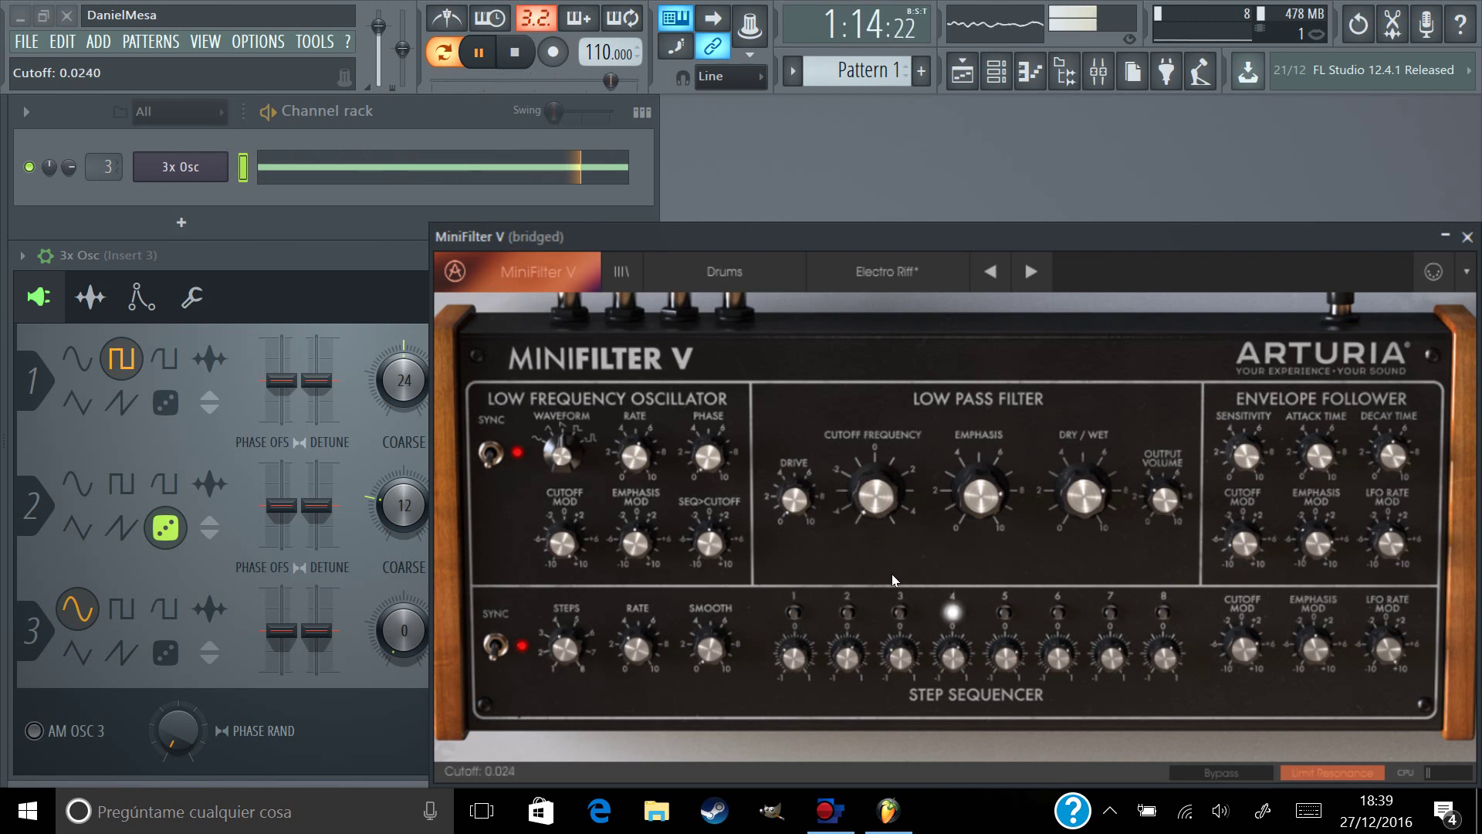
left_click_drag(887, 511, 880, 528)
left_click(977, 492)
left_click_drag(977, 492, 989, 611)
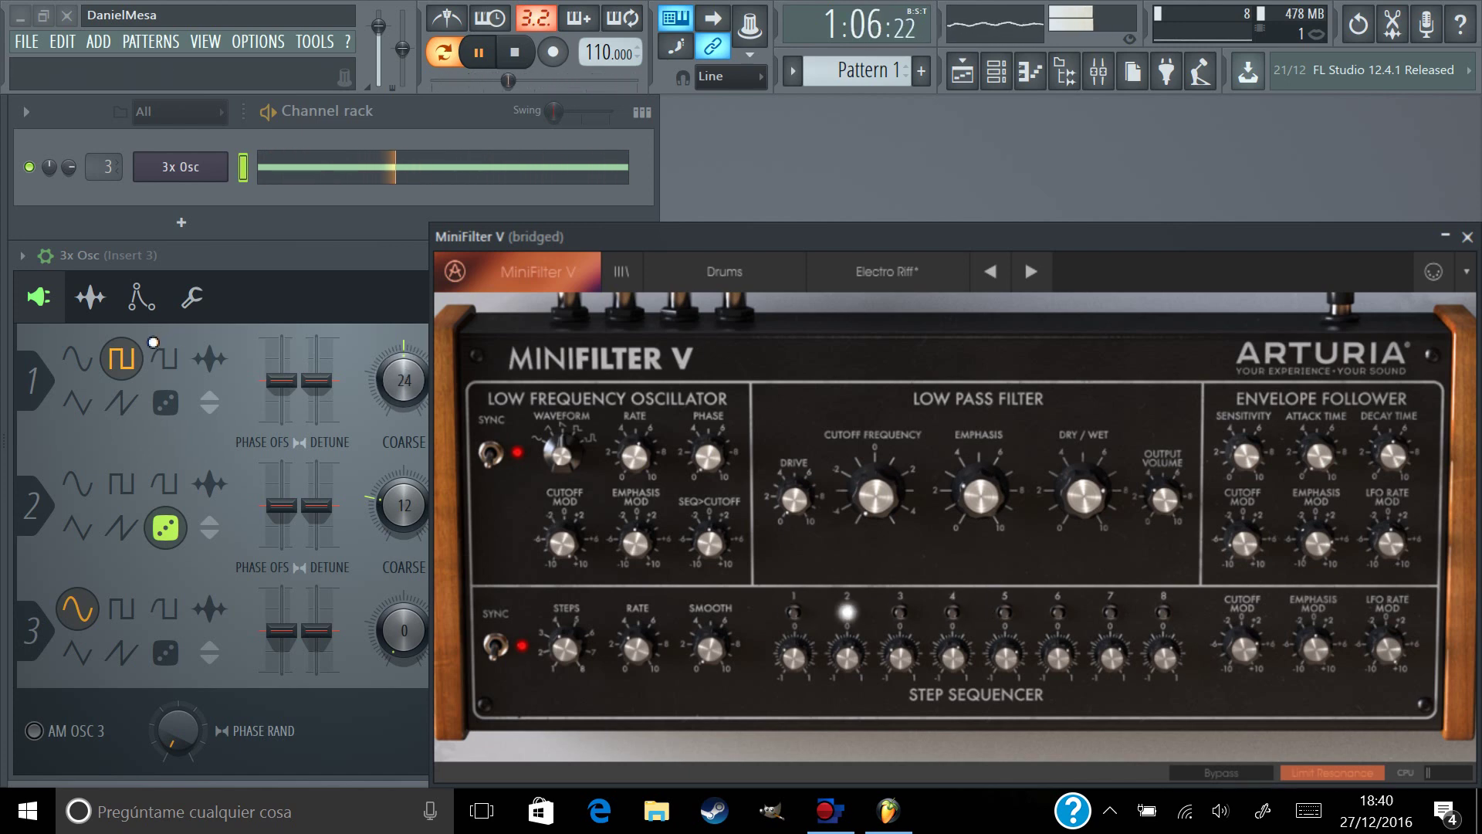
- Raise the volume level adjustment of the 3x Osc channel to 139% in its miscellaneous functions
left_click(139, 298)
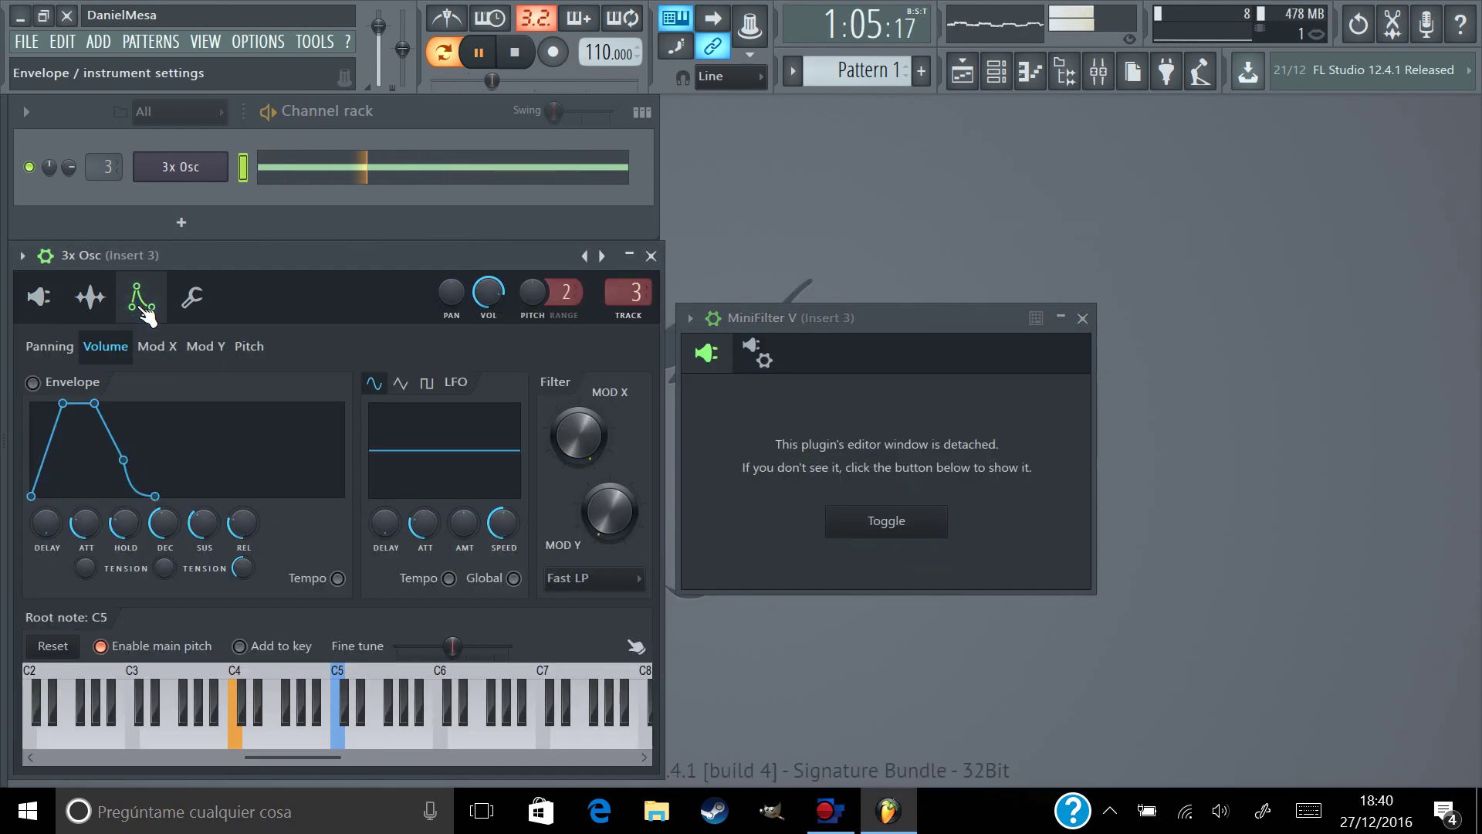
left_click(192, 296)
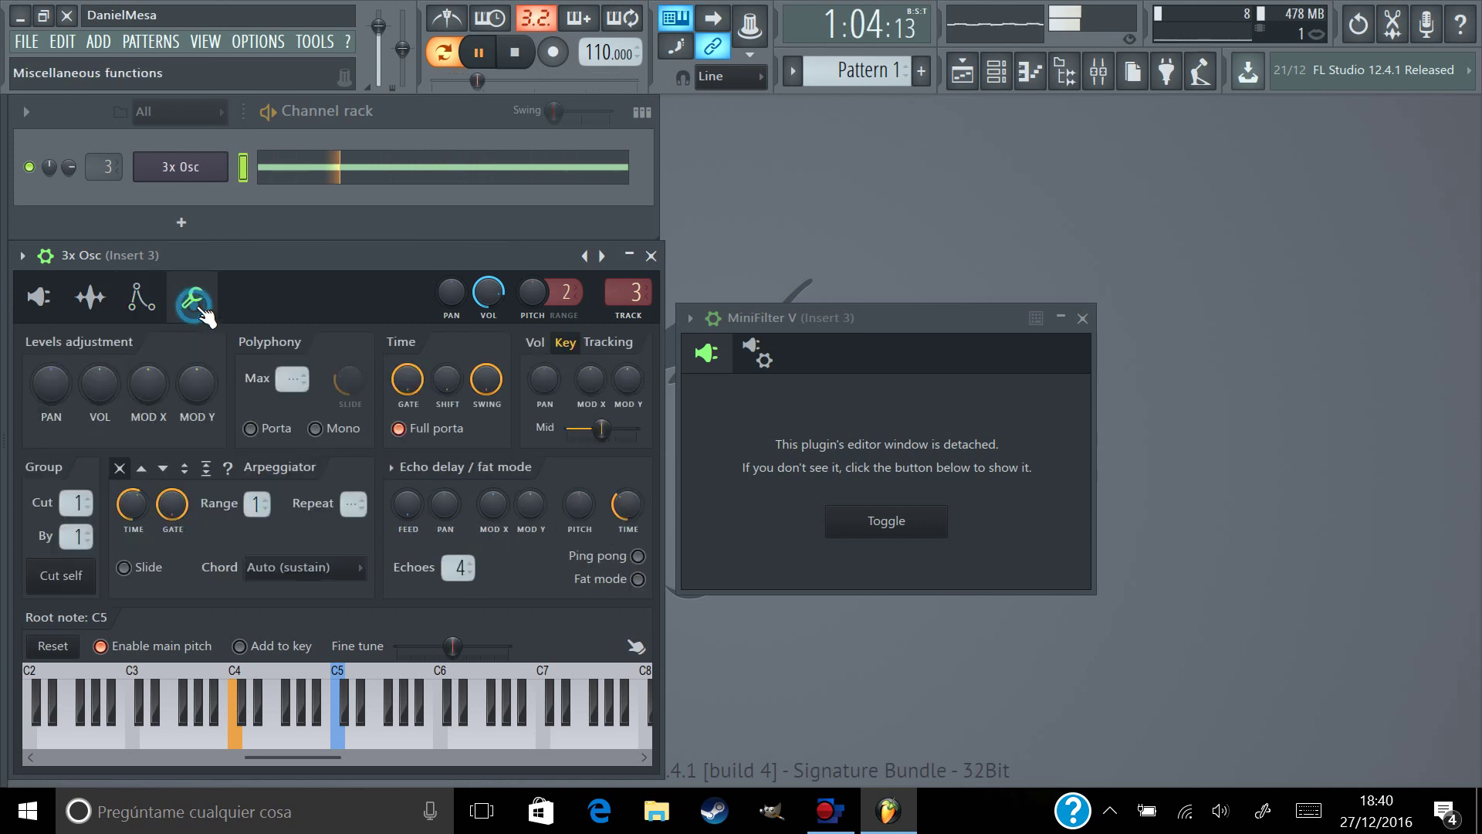
left_click_drag(96, 389, 96, 363)
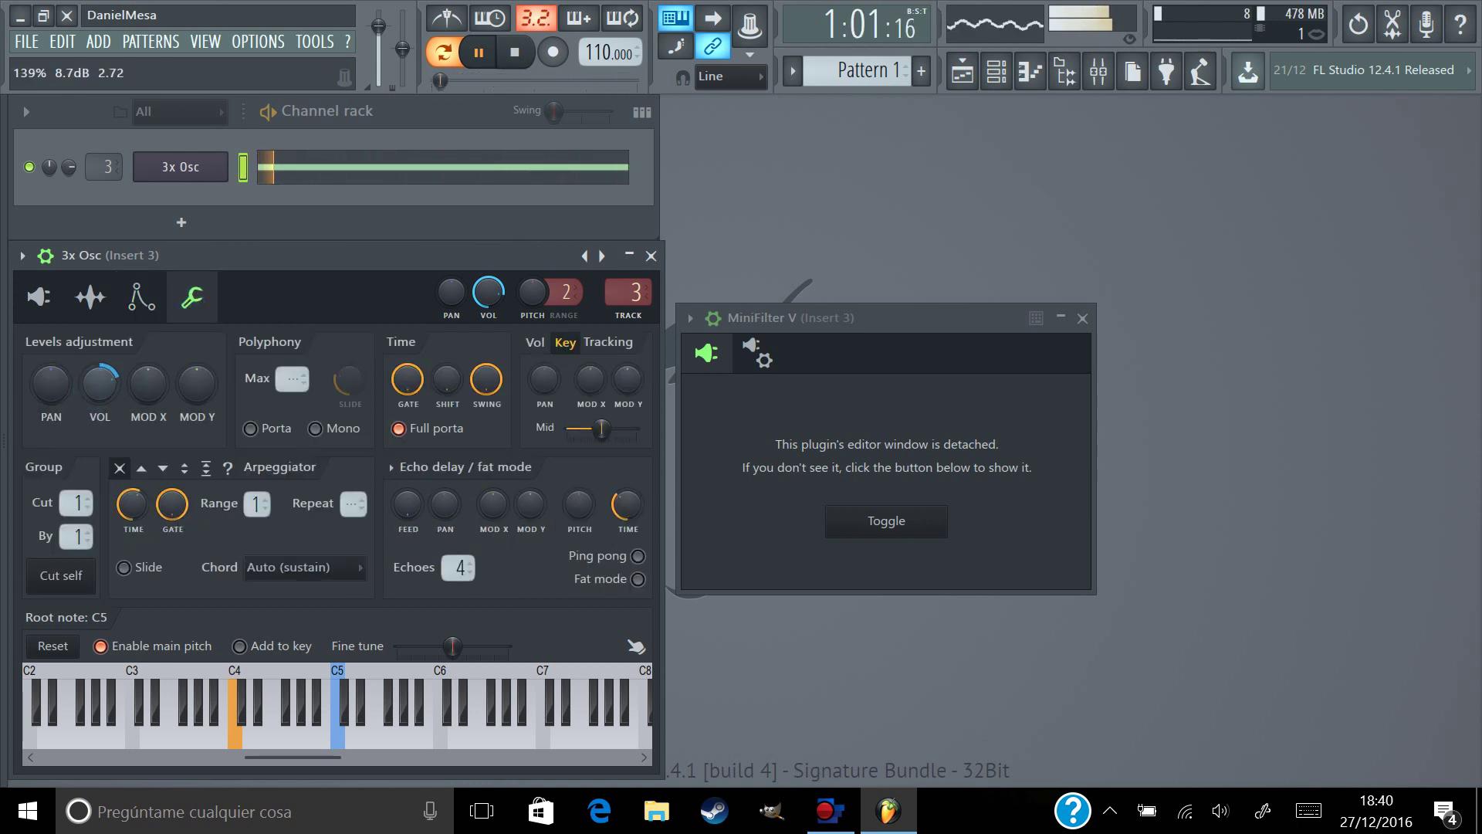
- Change oscillator 2 of 3x Osc to a sine wave and bring back the MiniFilter V editor
left_click(38, 297)
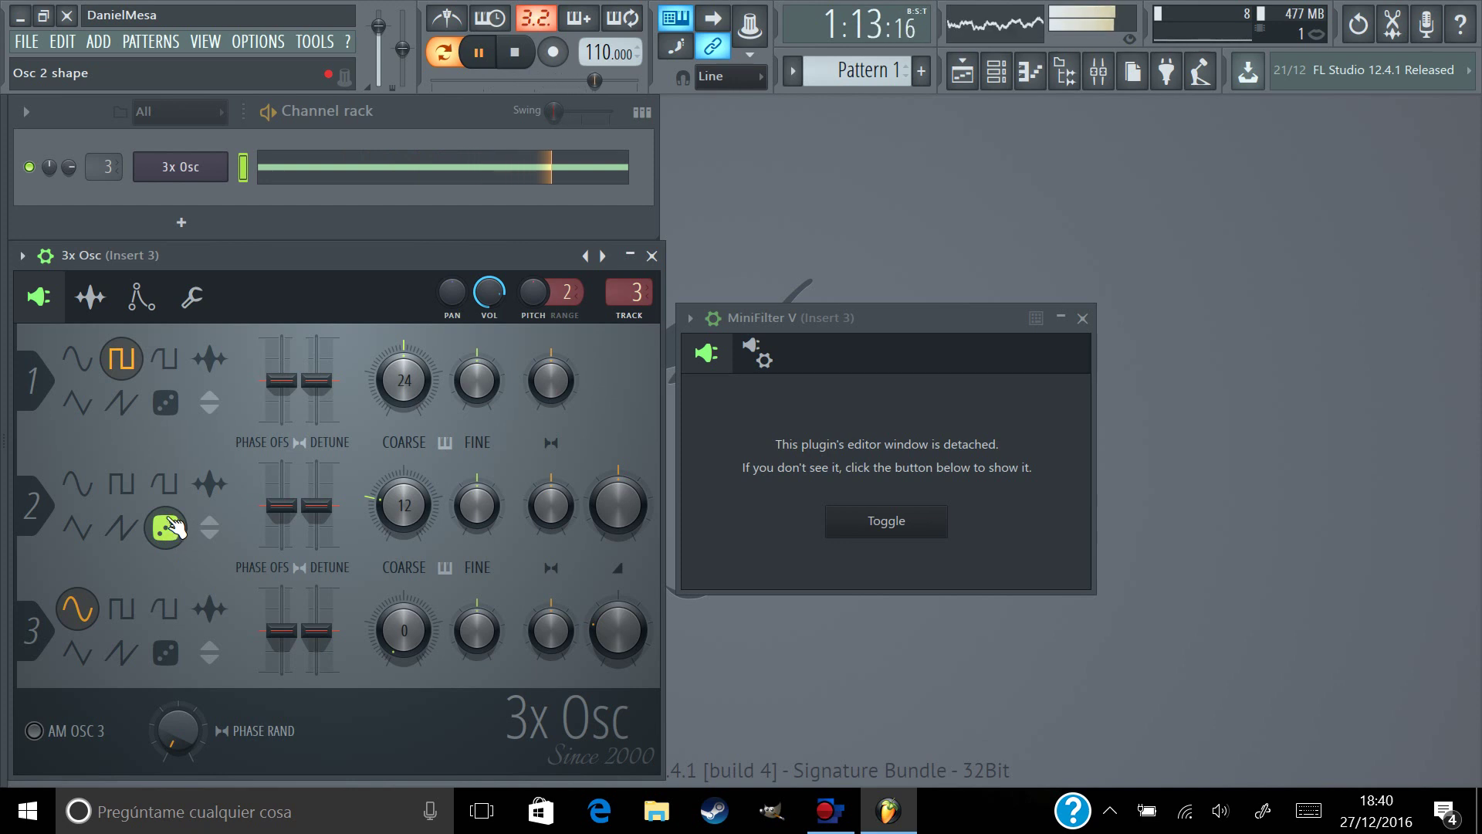
left_click(78, 486)
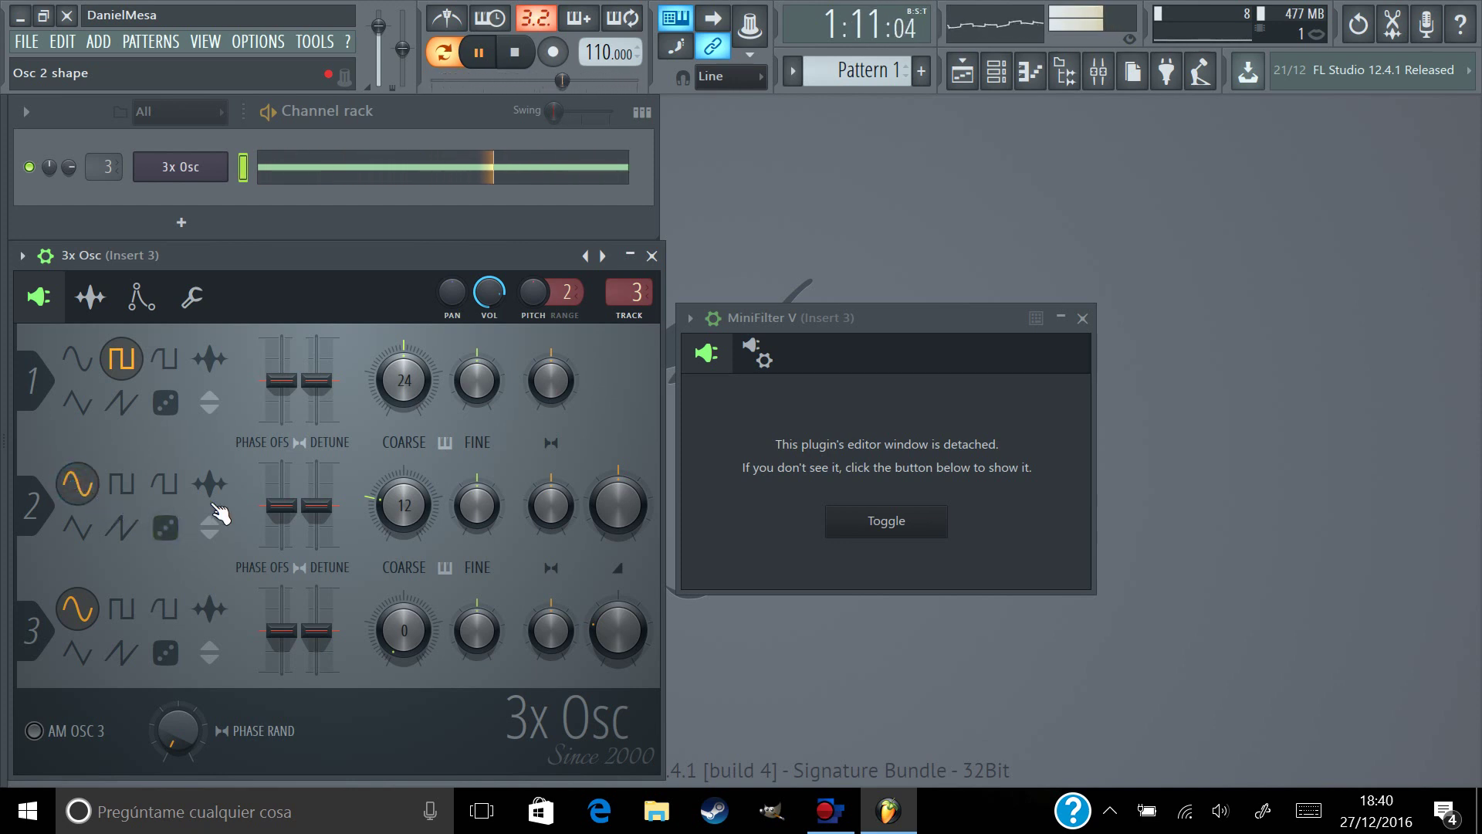
left_click(758, 355)
left_click(707, 353)
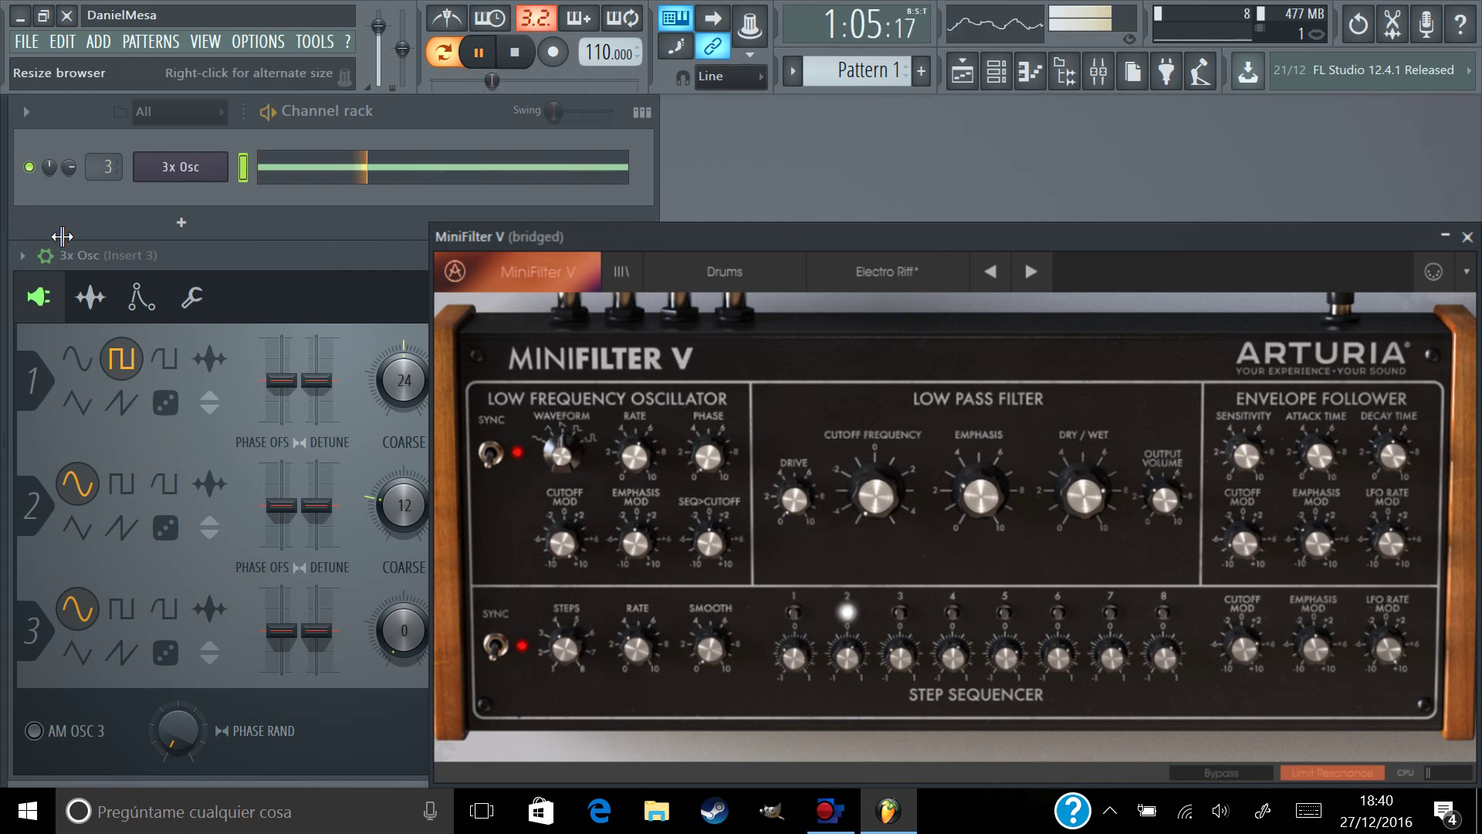
- Expand the browser and show the 3x Osc notes in the piano roll with the MiniFilter V editor closed
left_click_drag(15, 234, 185, 296)
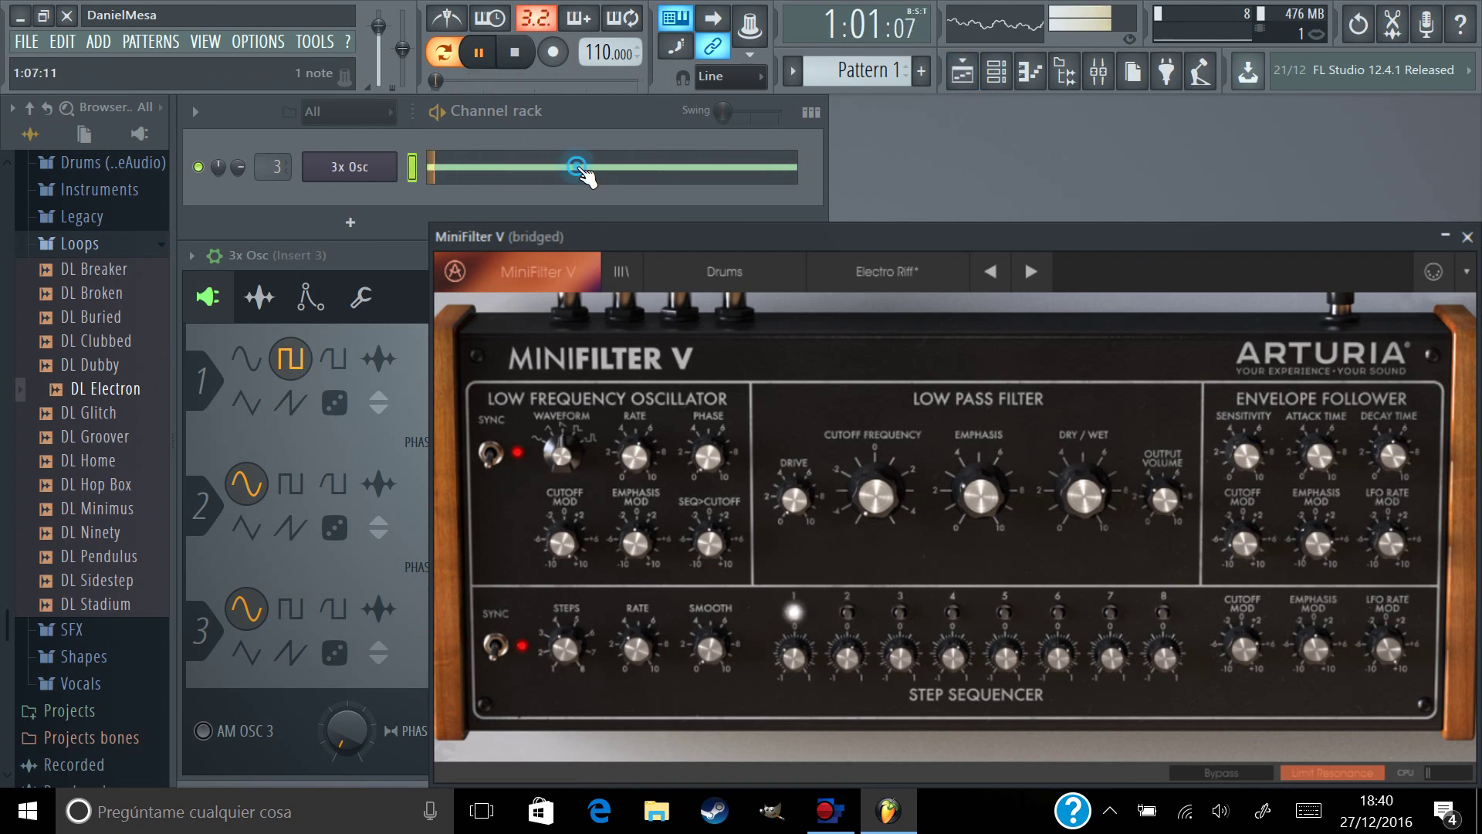
left_click(589, 185)
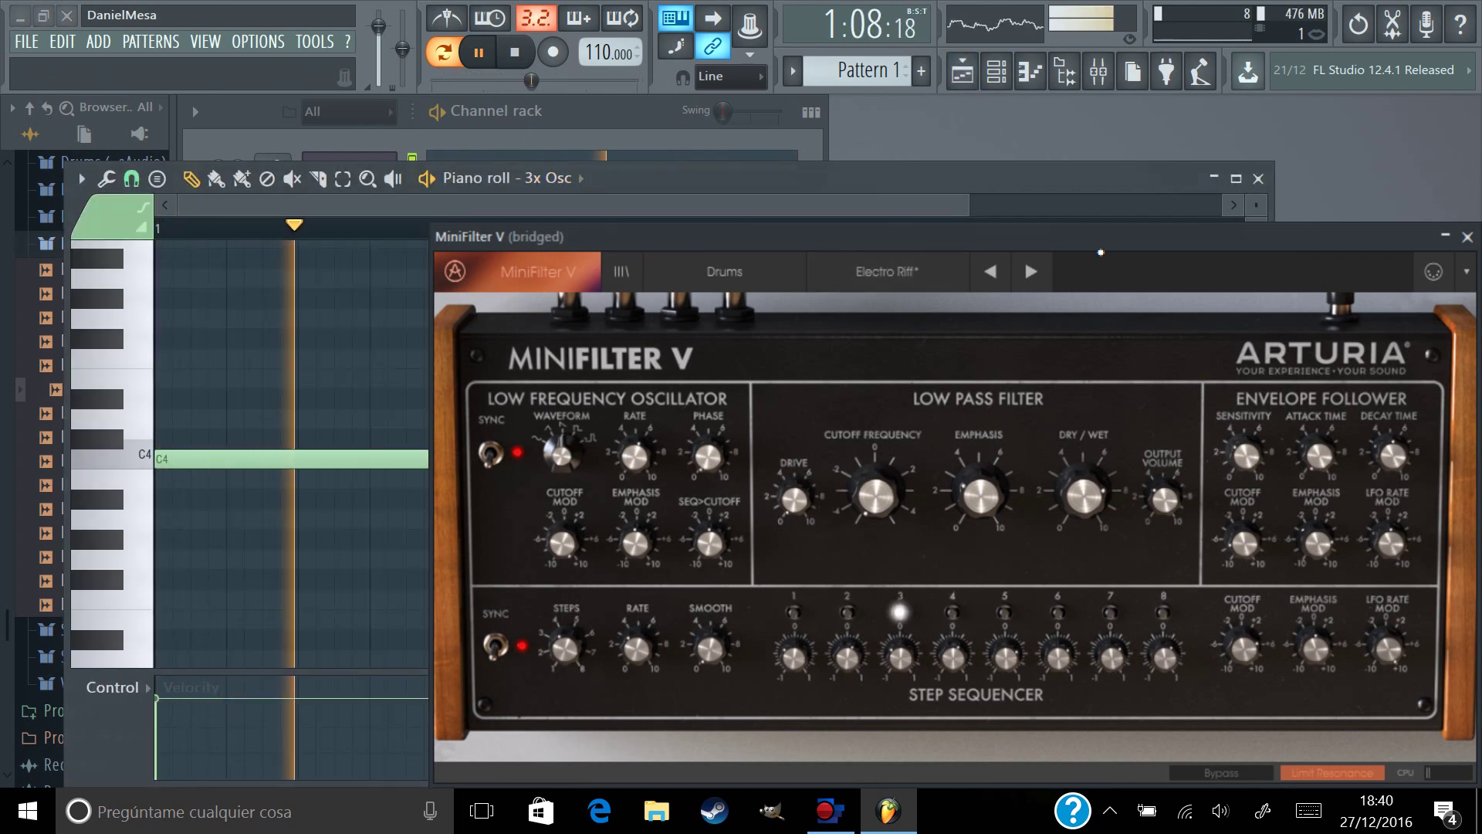
left_click(1467, 237)
- Try one-bar notes A#3, F#3 and F3 in bars 2, 3 and 4 following the C4 note during playback
mouse_move(440, 496)
left_mouse_down()
mouse_move(457, 520)
mouse_move(473, 500)
left_mouse_up()
key("space")
key("space")
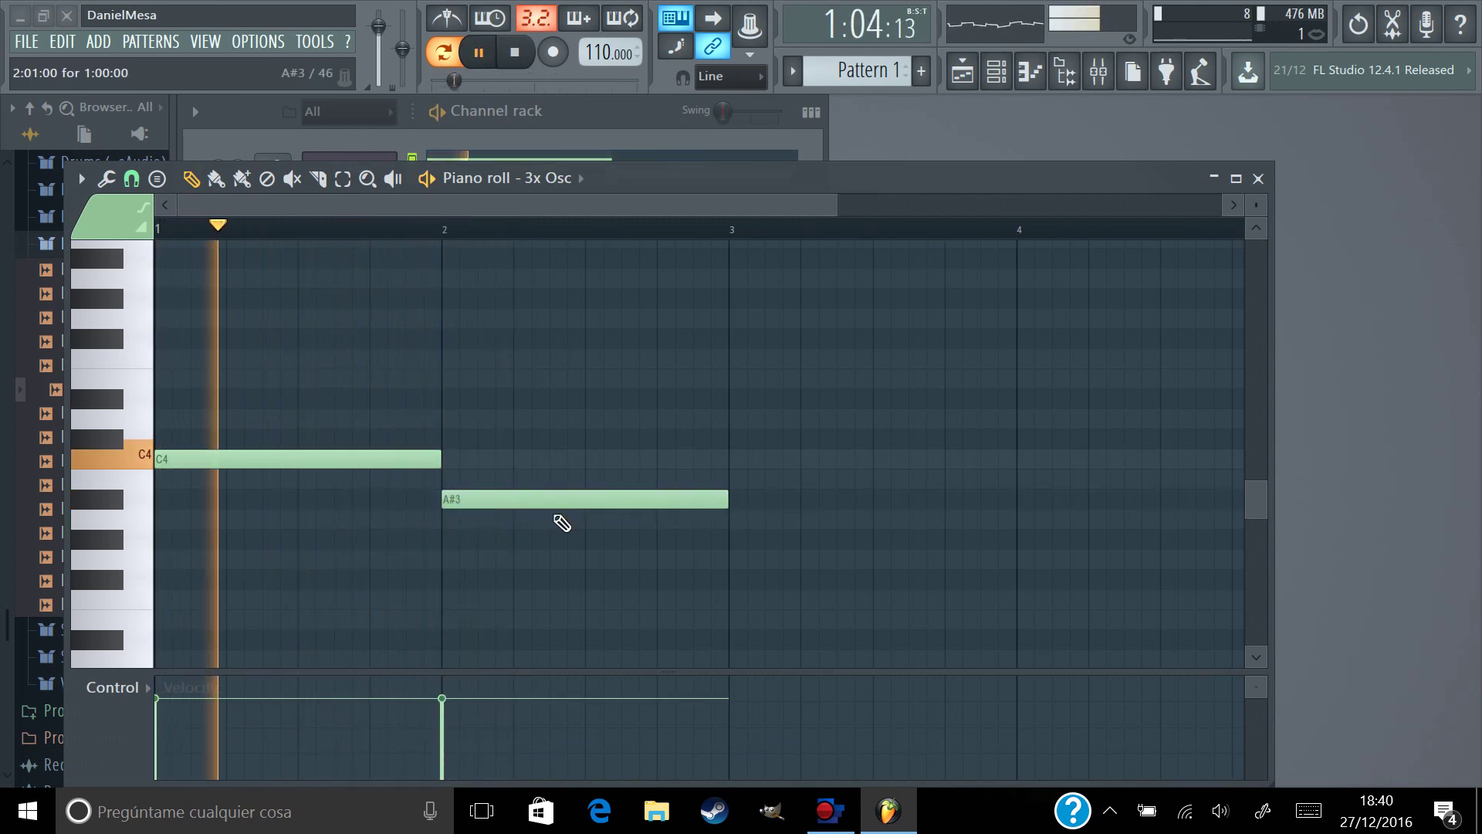
left_click(730, 580)
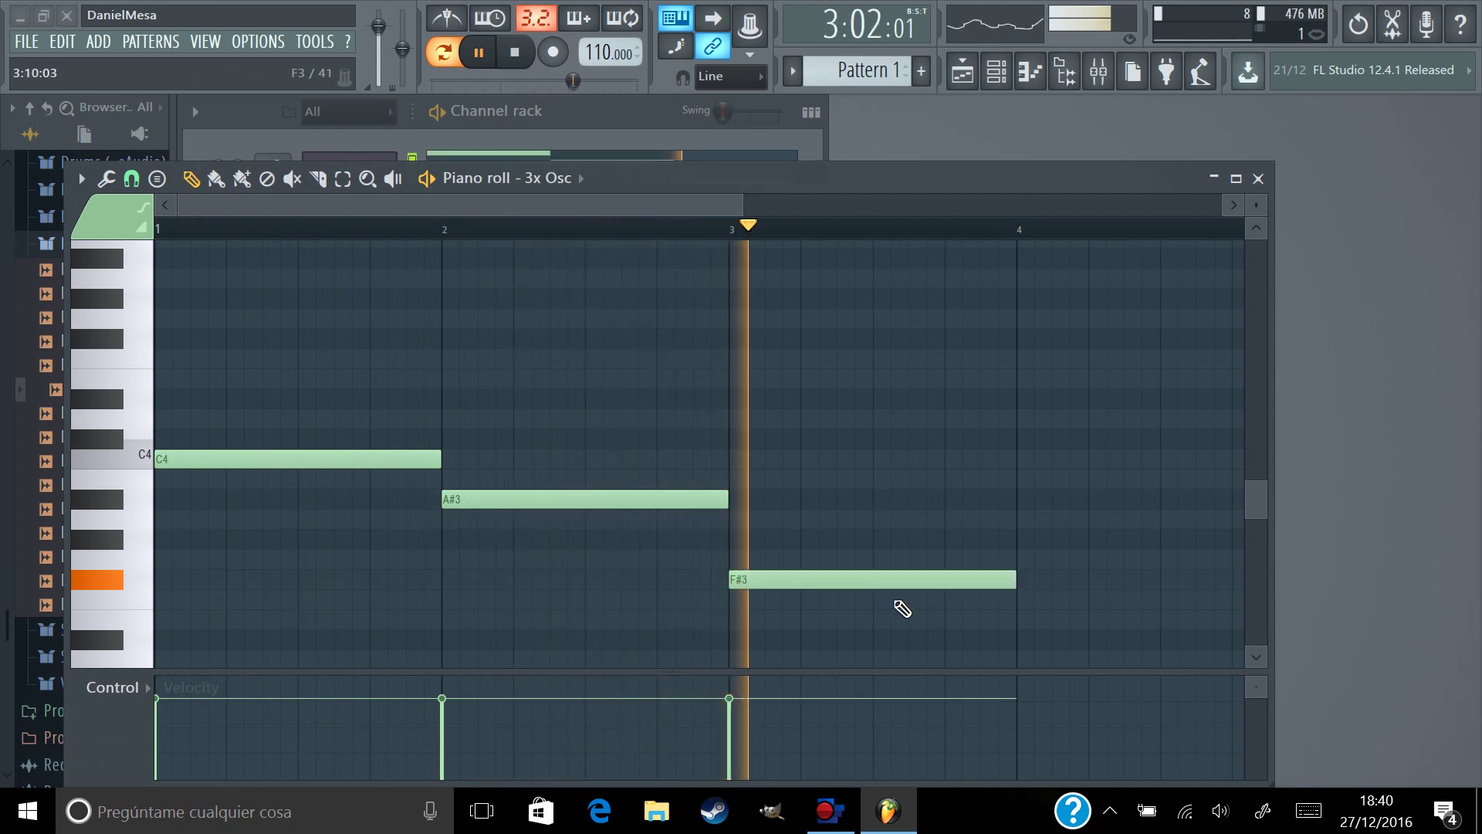
left_click(1017, 599)
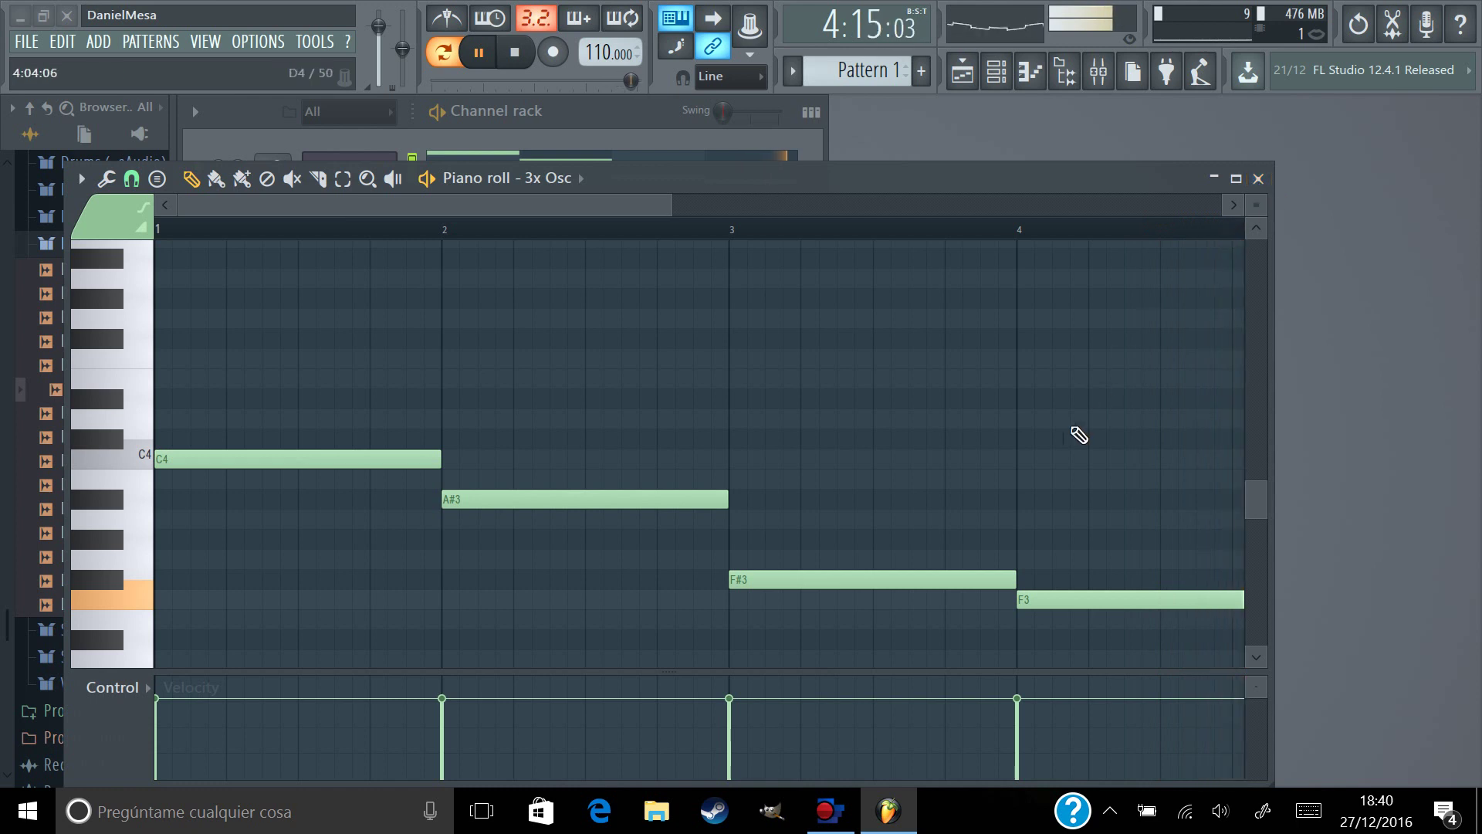
- Delete the F3, F#3 and A#3 notes, keeping only the C4 note in bar 1
right_click(1027, 600)
right_click(1007, 581)
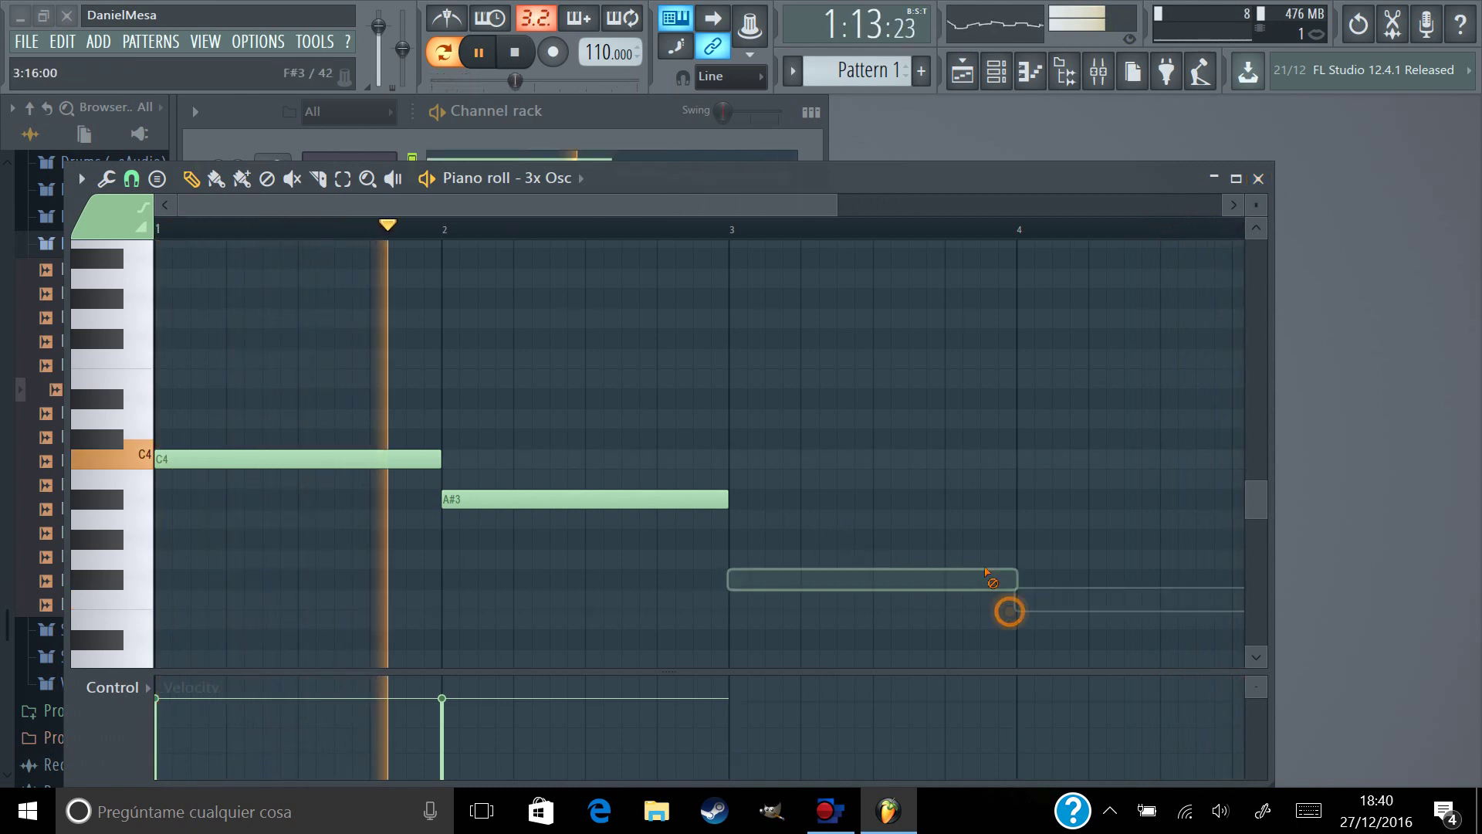
right_click(602, 501)
- Add a one-bar C3 note at the start of bar 2 and restart playback
key("space")
scroll(502, 550, "down", 2)
mouse_move(446, 580)
left_mouse_down()
mouse_move(451, 670)
mouse_move(450, 640)
left_mouse_up()
key("space")
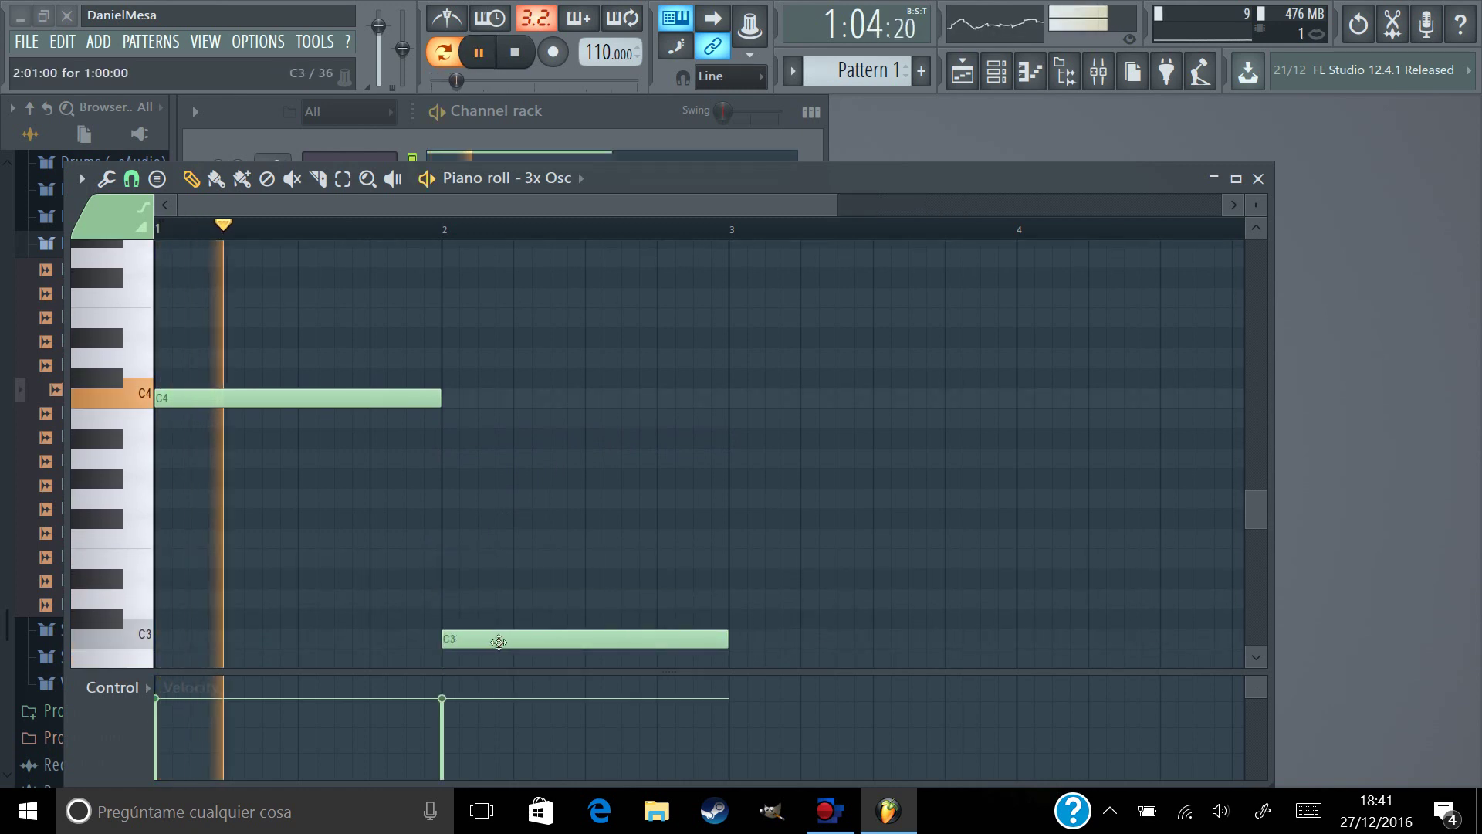
- Try a one-bar D3 note in bar 3 following the C3 note
left_click(737, 601)
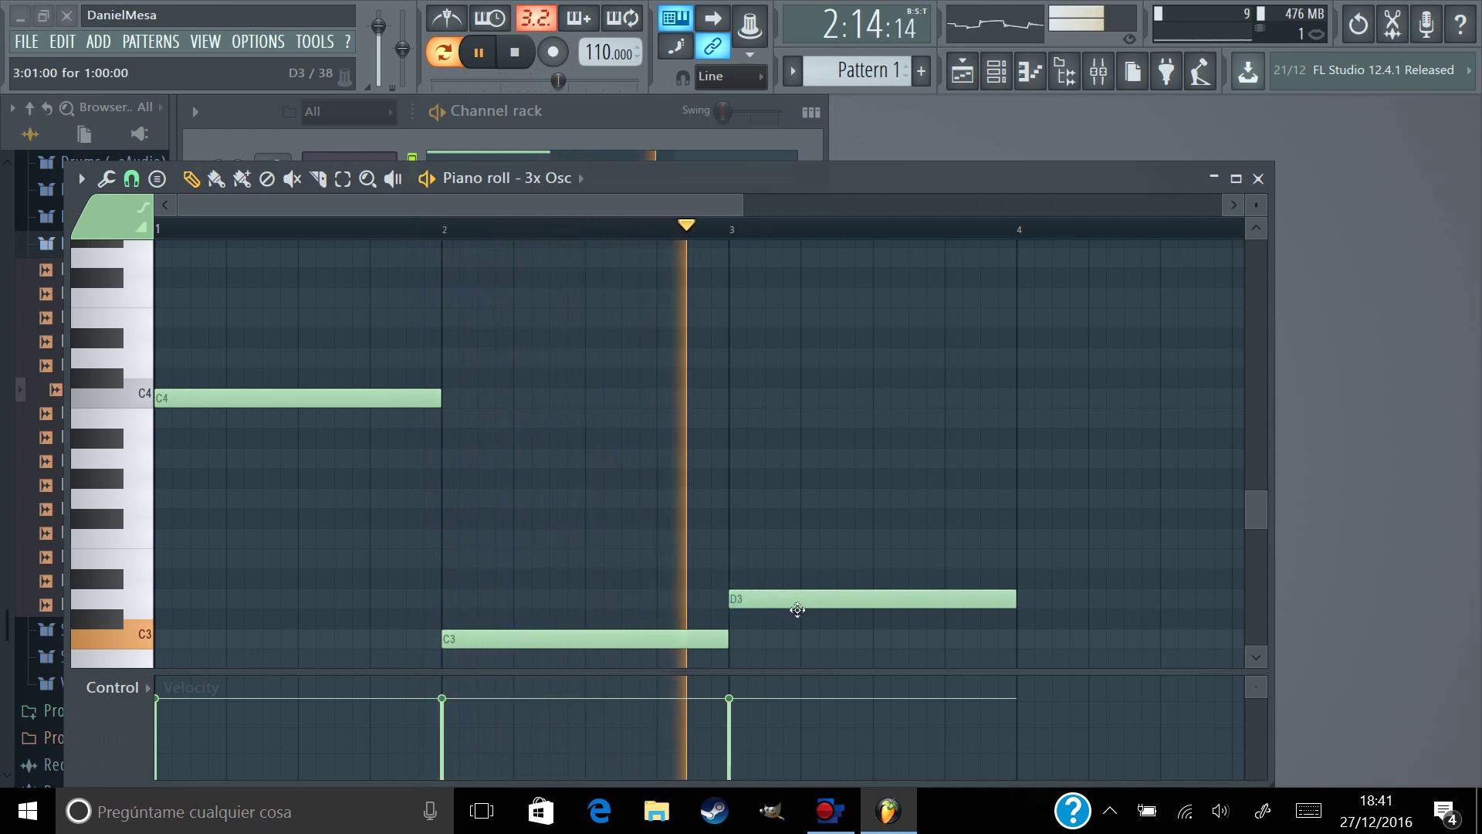
right_click(768, 597)
key("space")
- Shorten the C3 note to three beats, add a D#3 note on bar 2's last beat, and close the piano roll
left_click_drag(730, 645, 662, 580)
key("space")
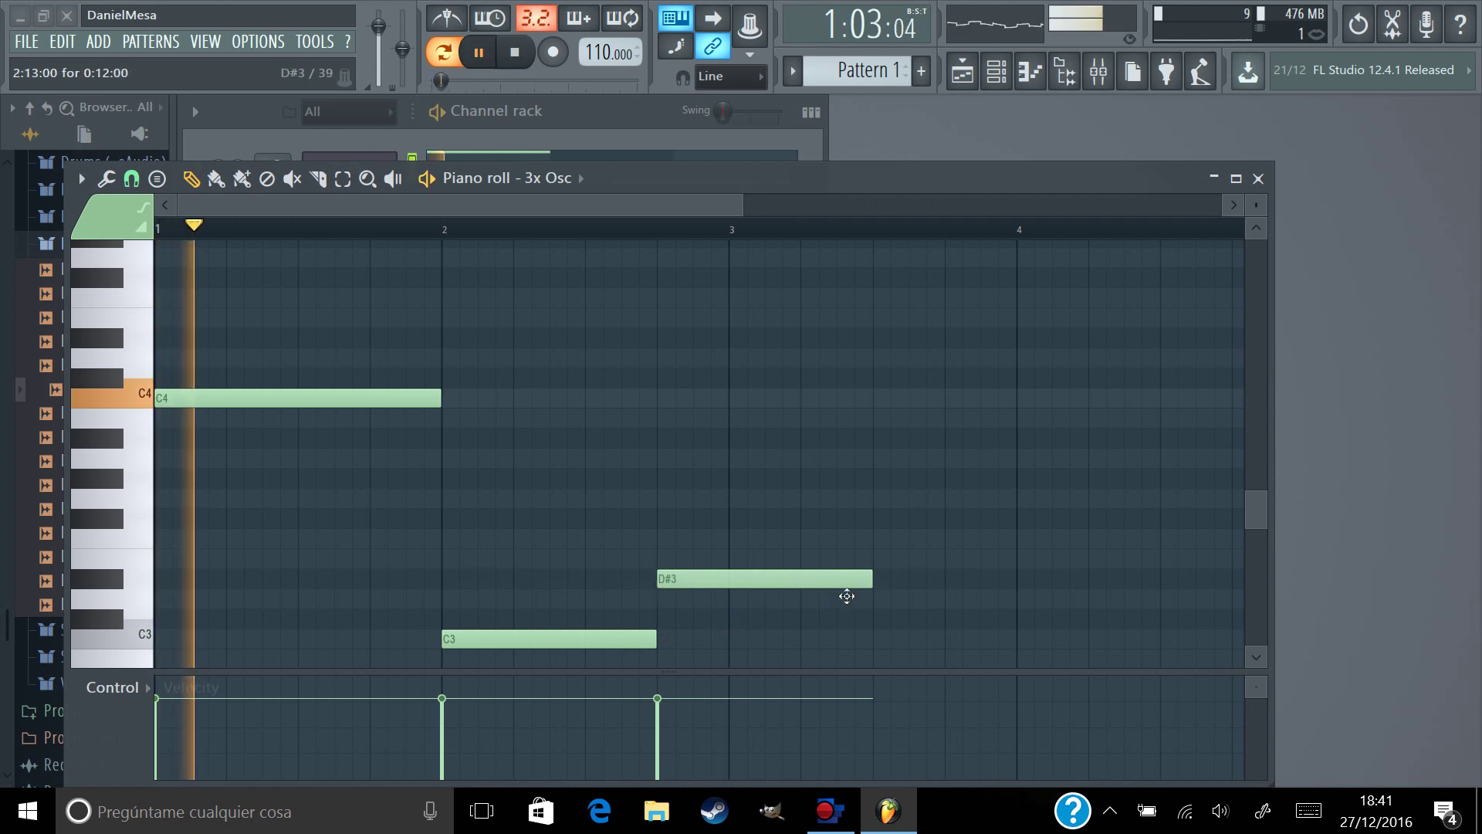
left_click_drag(878, 585, 728, 587)
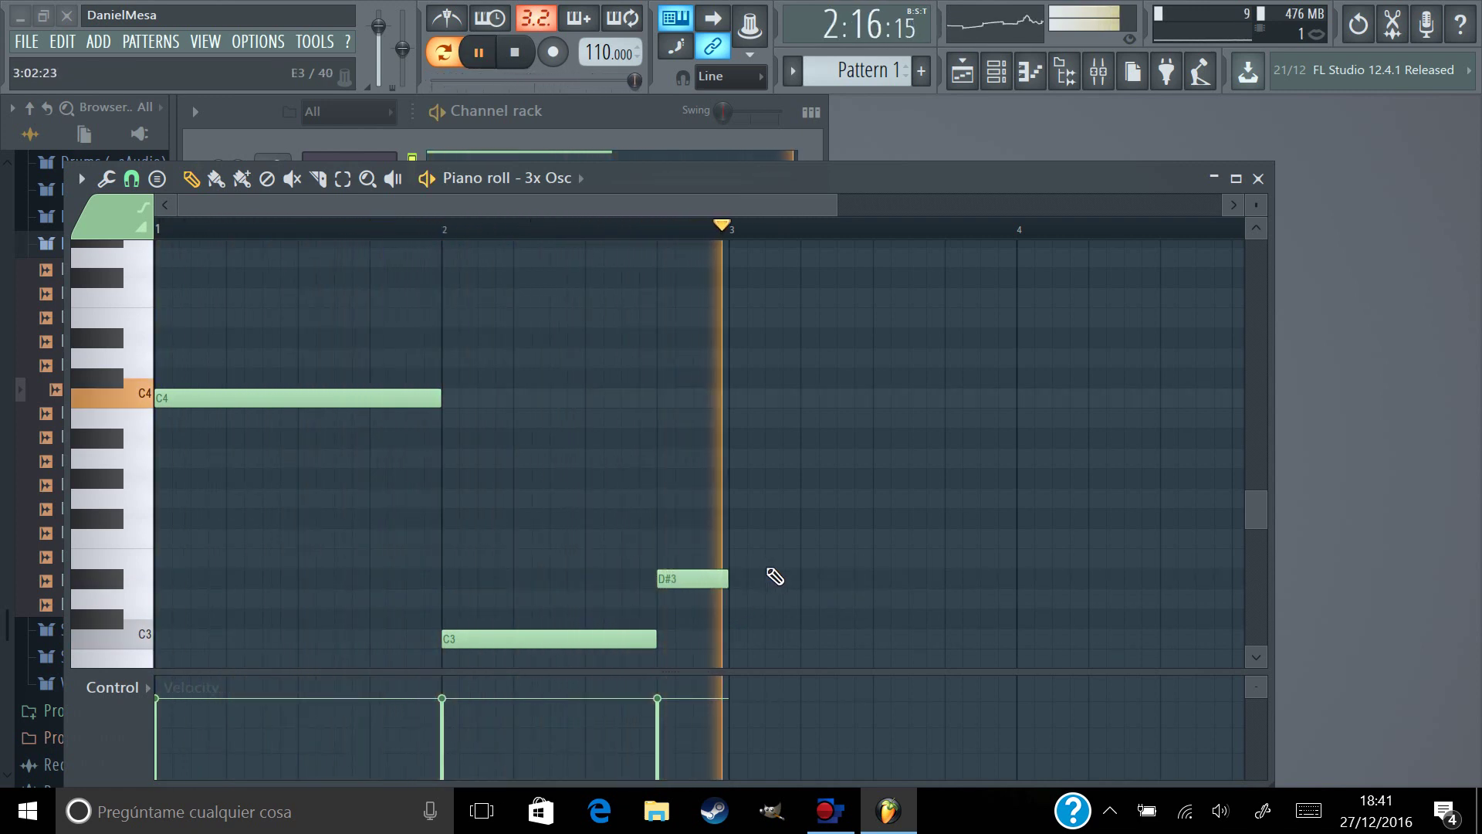
left_click(1258, 179)
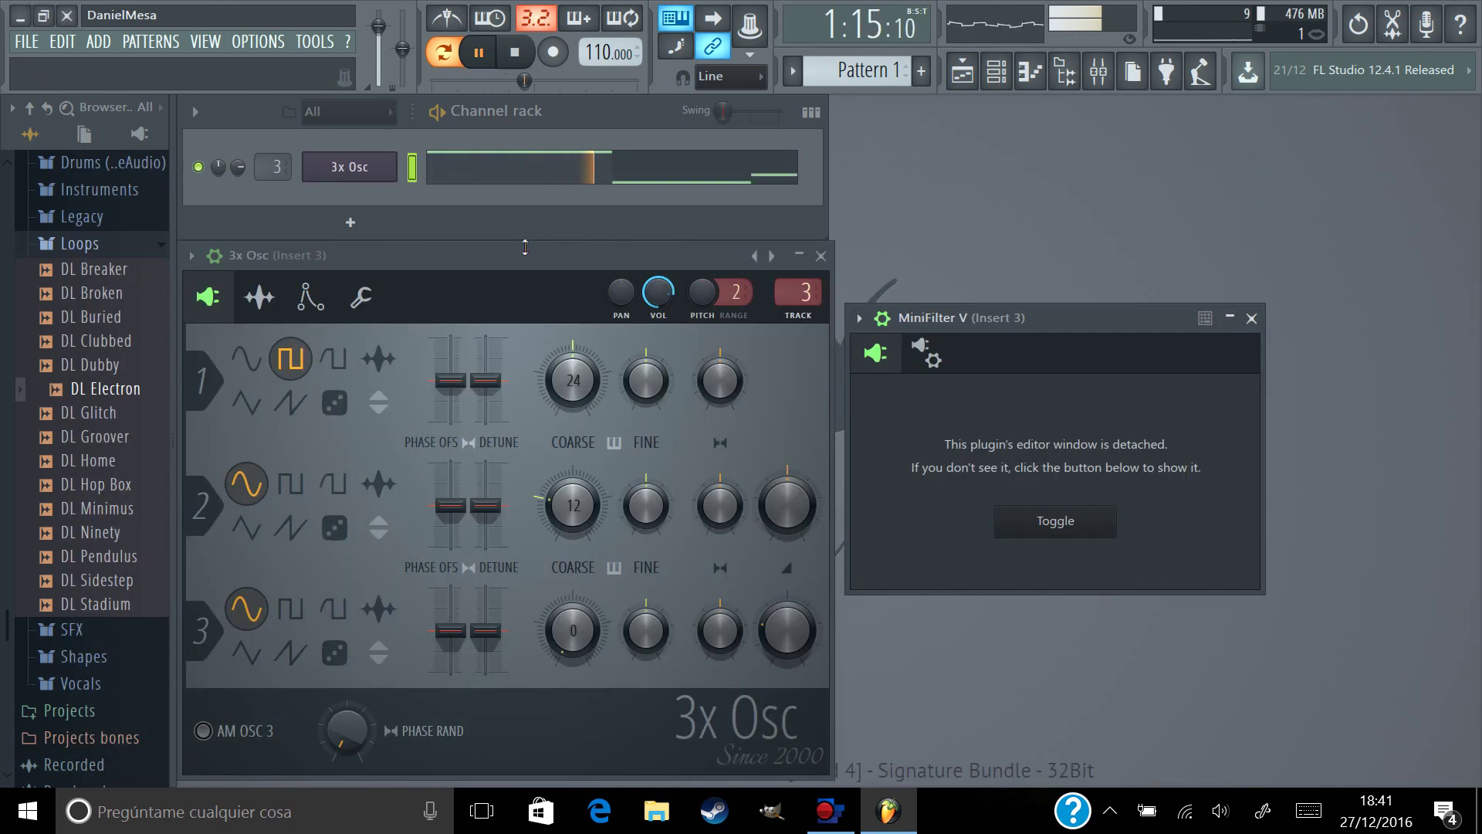
- Stop playback, open the playlist and place Pattern 1 clips on Track 1 at bars 1 and 3
left_click(963, 71)
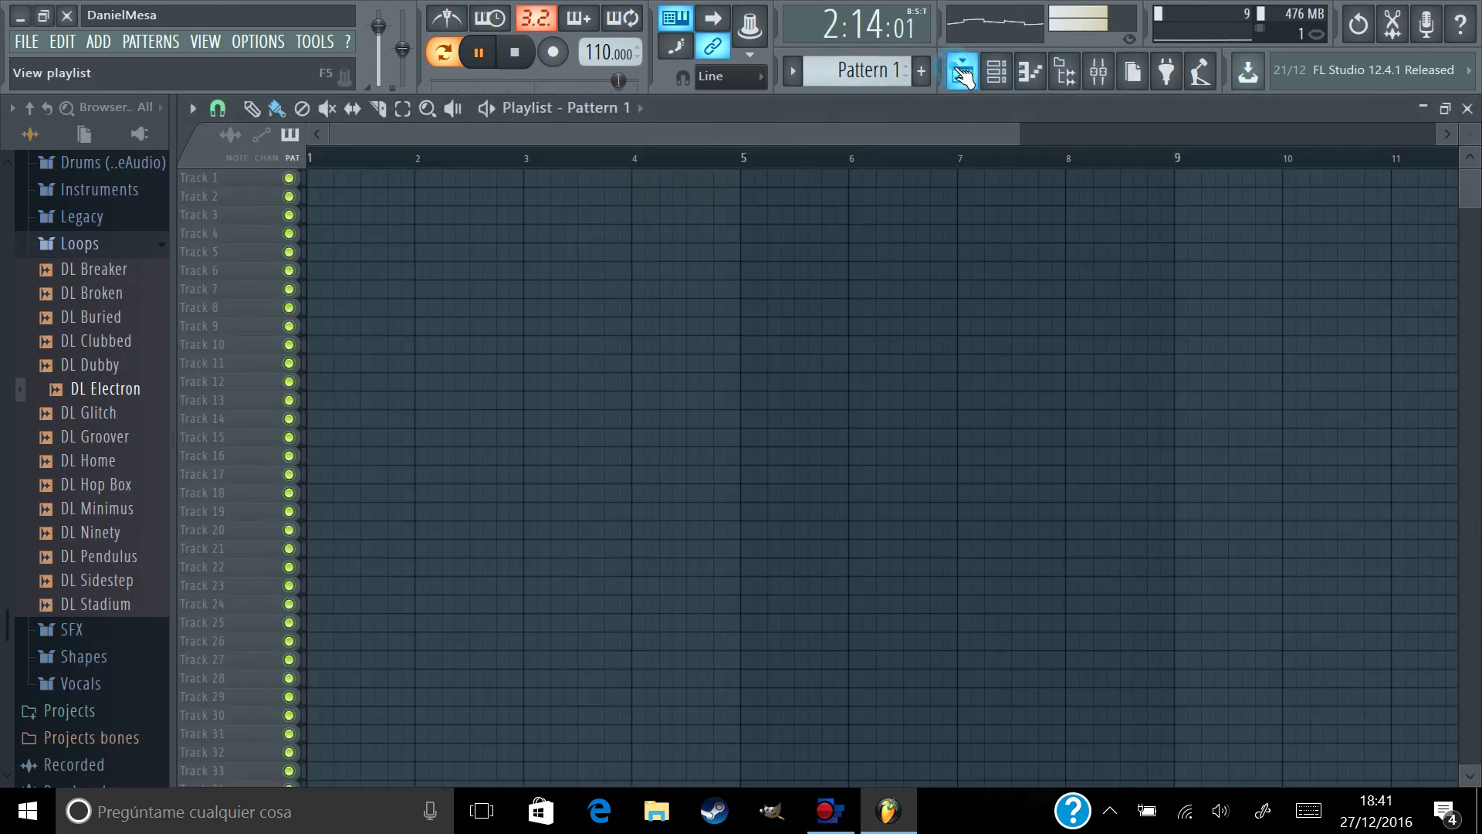
key("space")
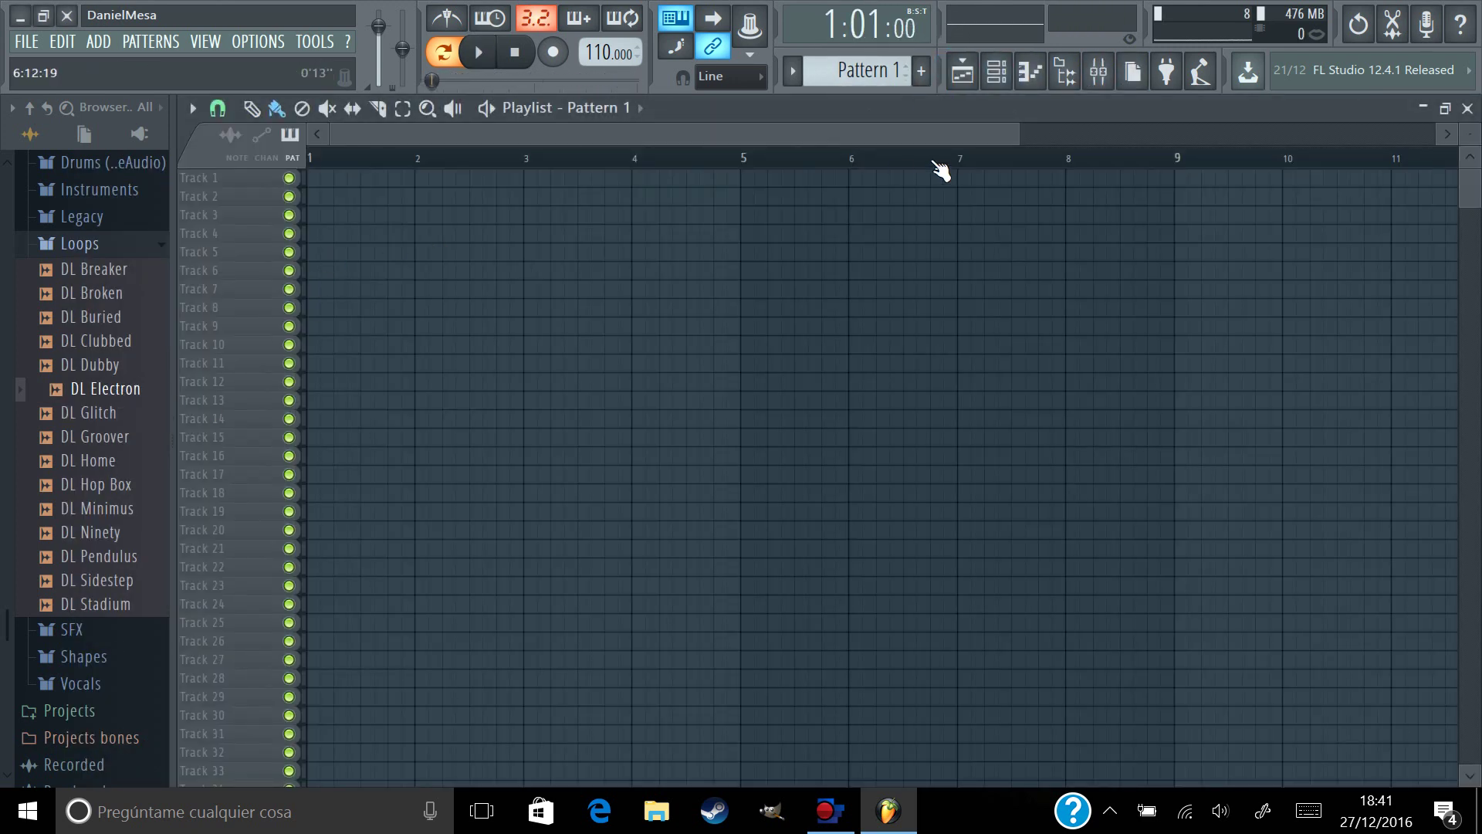
left_click_drag(1024, 138, 523, 138)
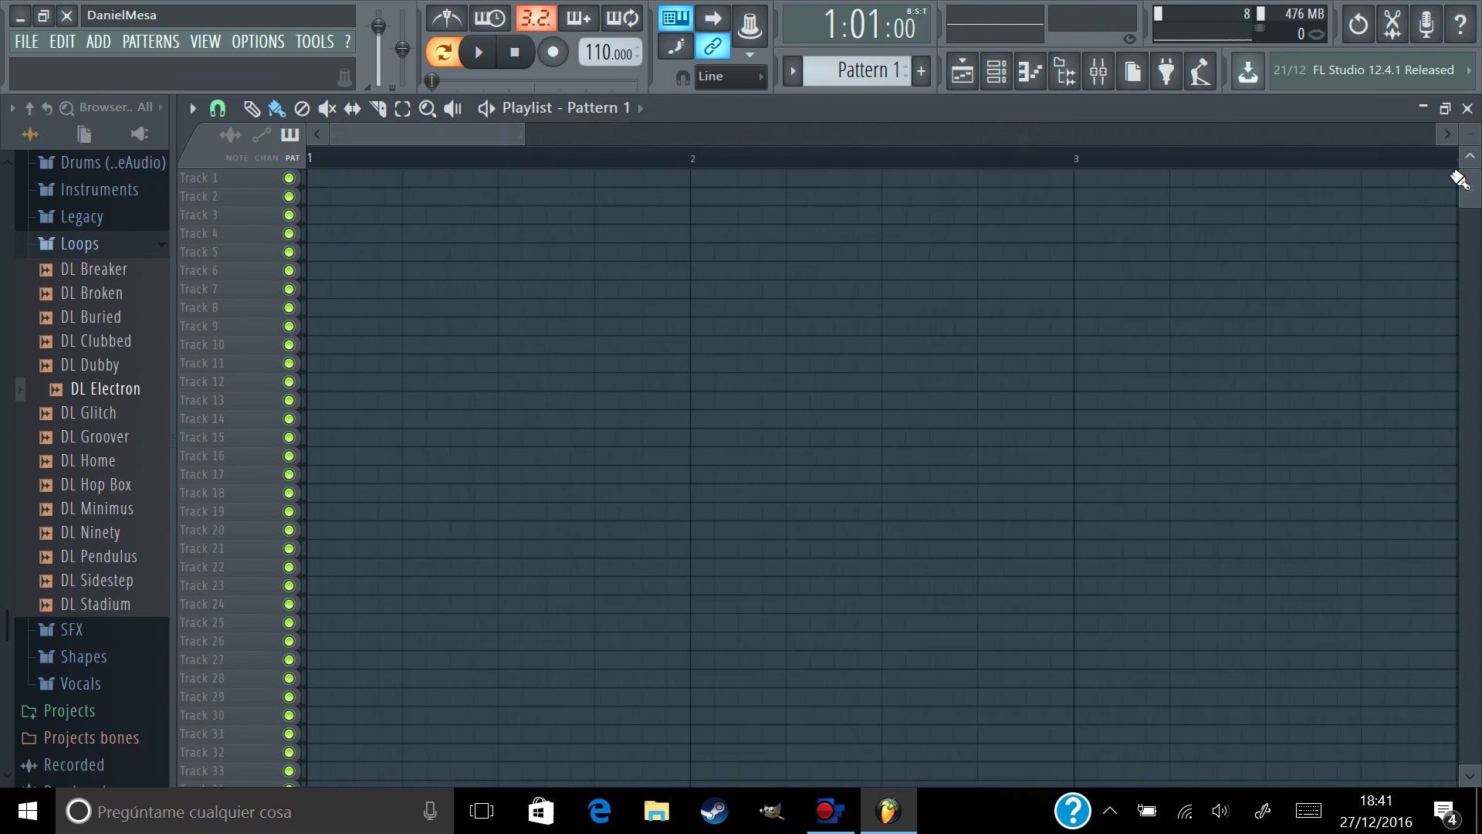
left_click_drag(1469, 144, 1468, 148)
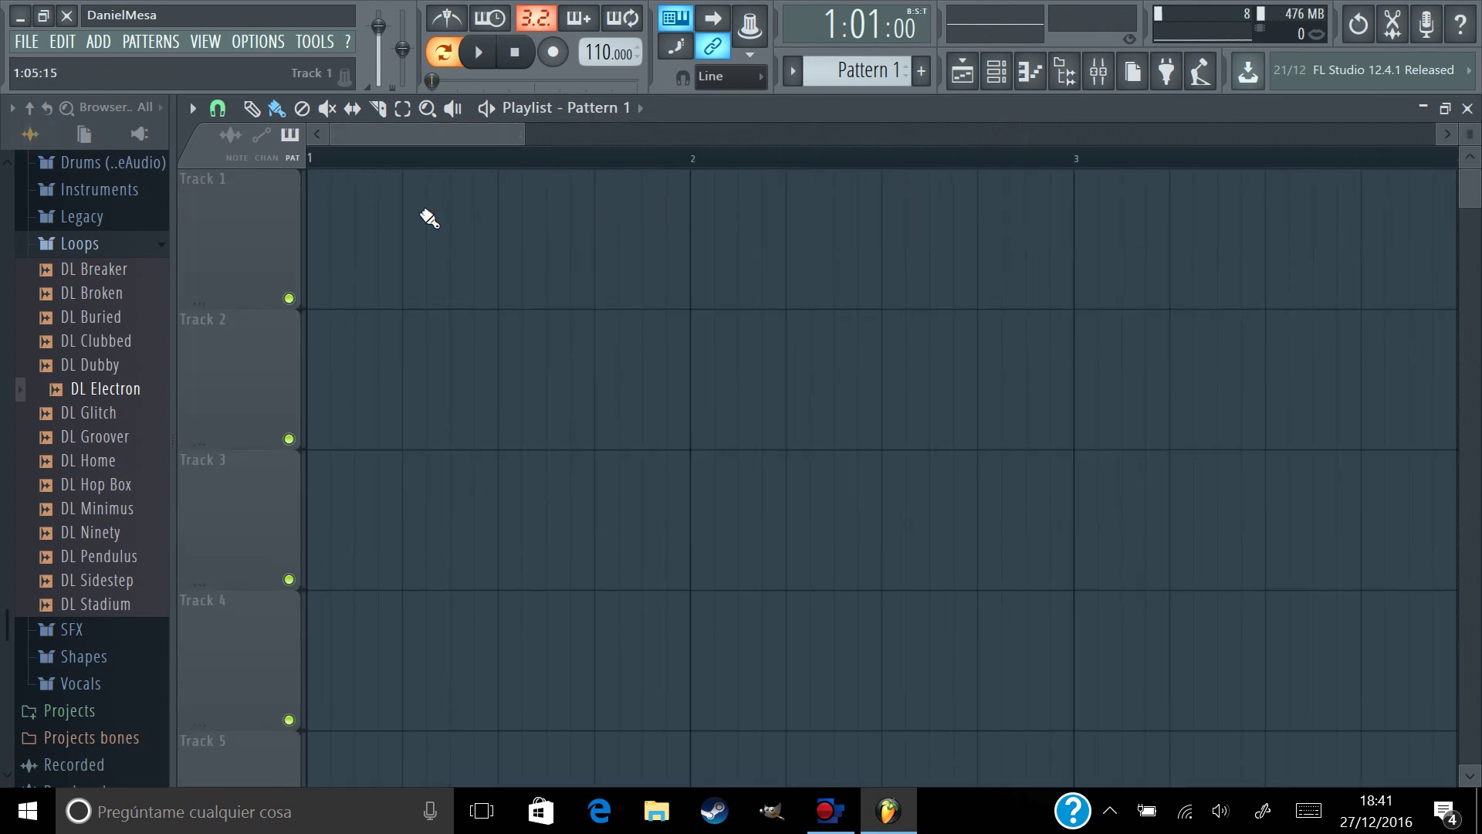
left_click(337, 254)
left_click(1106, 257)
left_click(1248, 255)
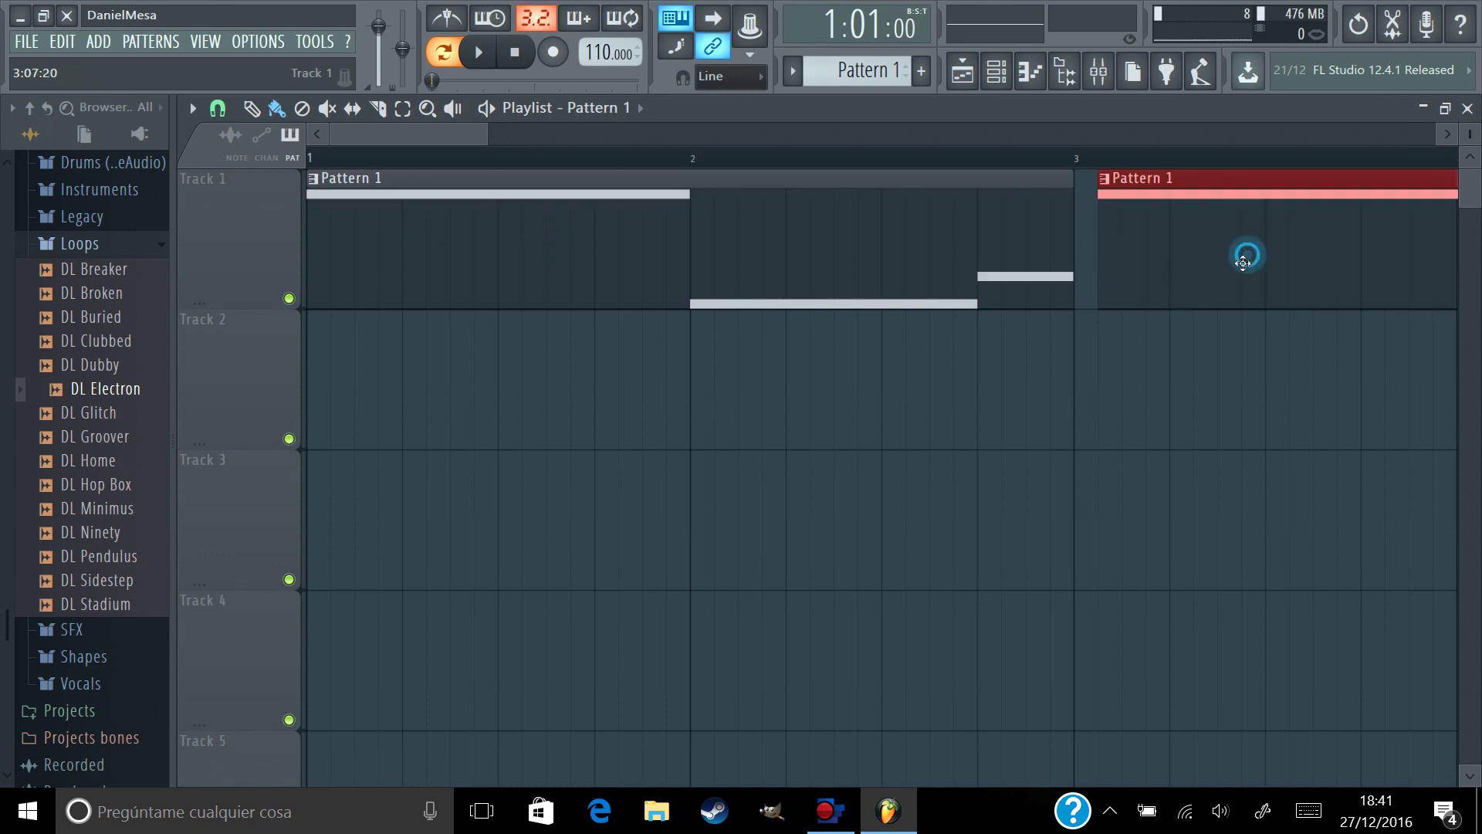
left_click_drag(1251, 263, 1227, 262)
- Place two more Pattern 1 clips on Track 1, aligned to the starts of bars 5 and 7
left_click_drag(511, 145, 891, 145)
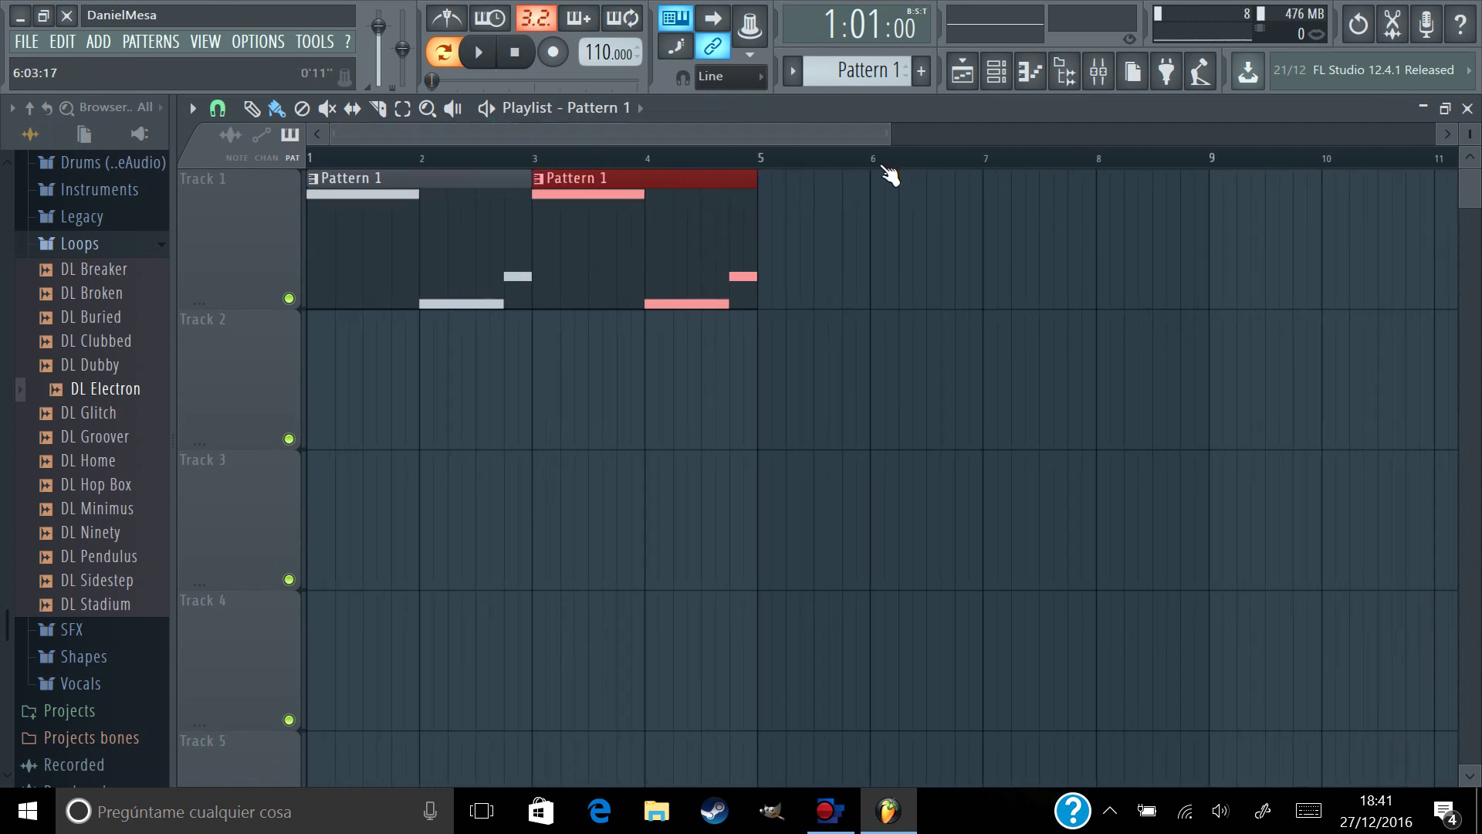
left_click(781, 263)
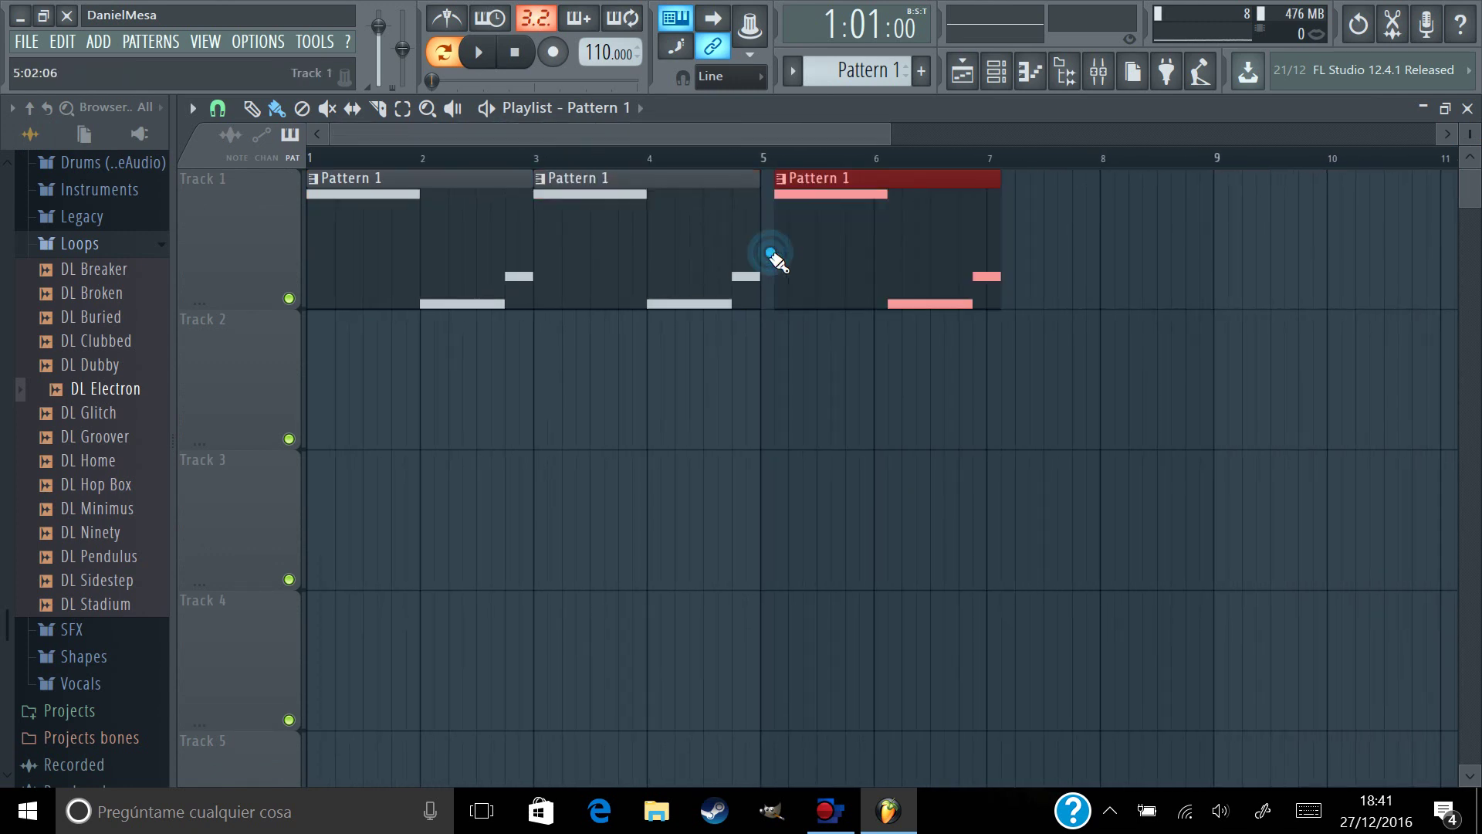
left_click_drag(878, 260, 867, 260)
left_click(1023, 251)
left_click_drag(1078, 244, 1064, 253)
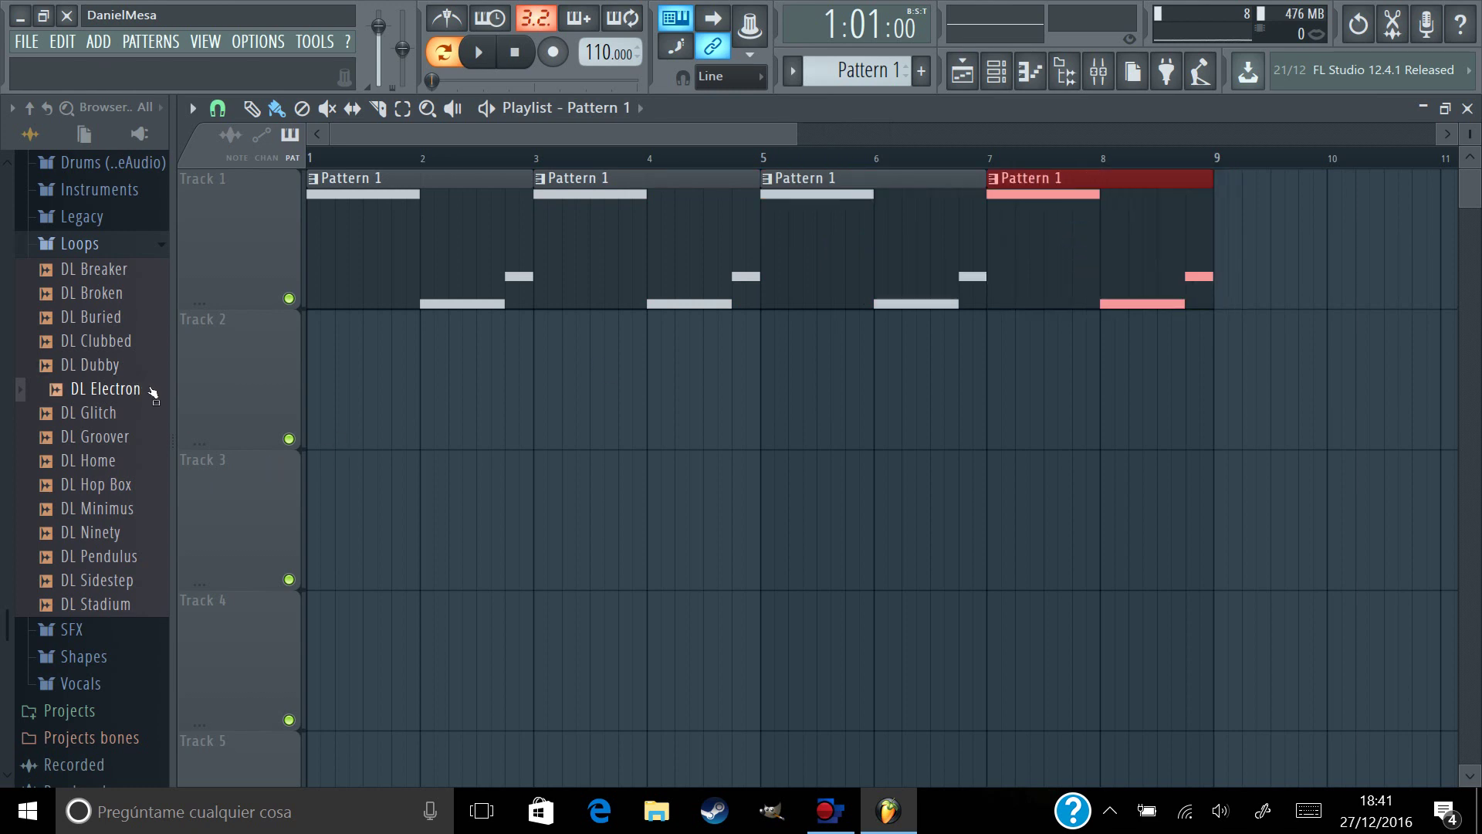
- Add the DL Electron loop to Track 2 at bar 1, play the song, and repeat the loop through the end of bar 8
left_click_drag(129, 395, 325, 378)
key("space")
key("space")
key("space")
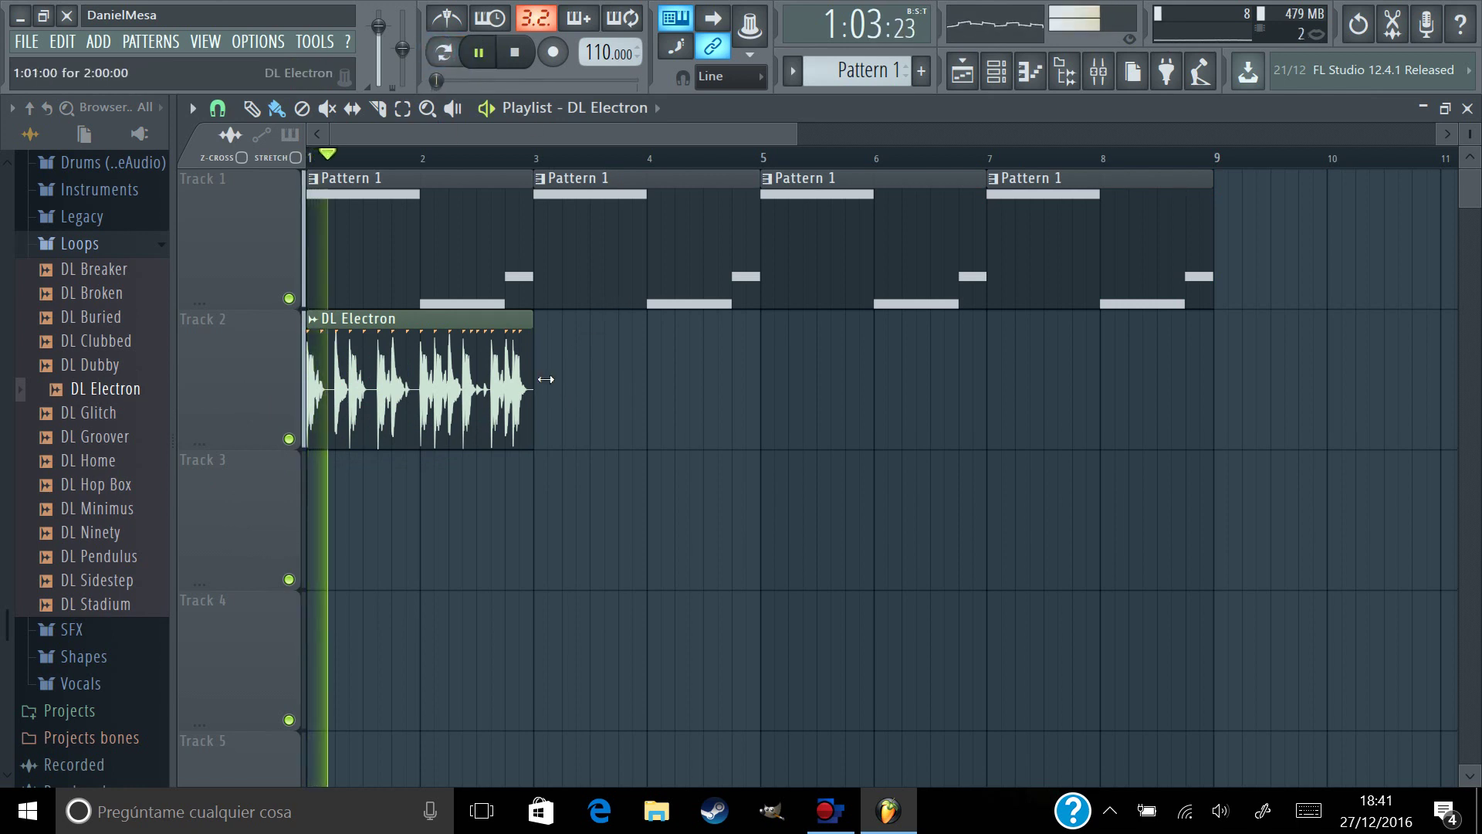
mouse_move(549, 391)
left_mouse_down()
mouse_move(1008, 381)
mouse_move(1134, 413)
left_mouse_up()
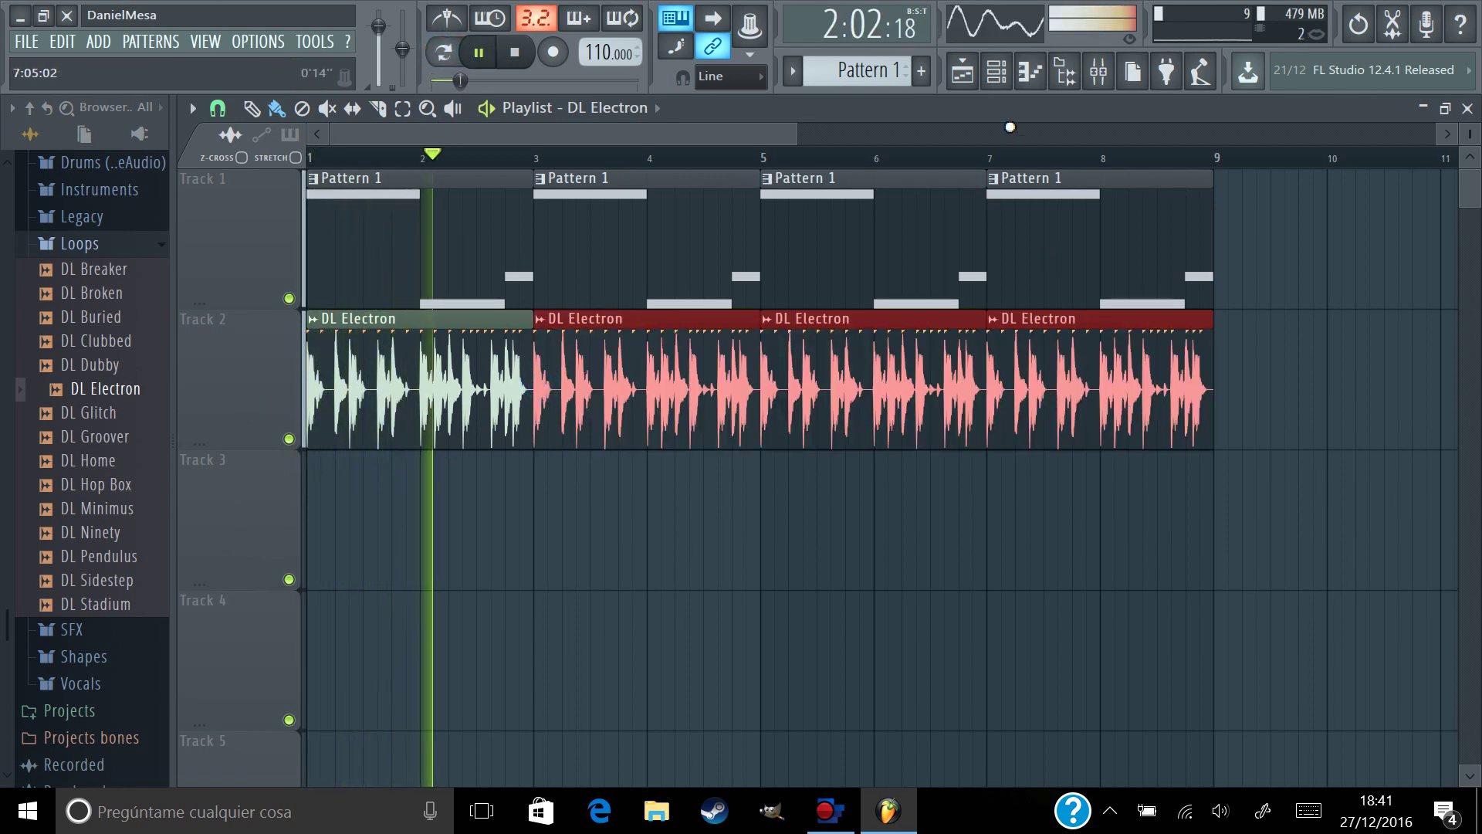
- Open the channel rack over the playlist
left_click(1002, 76)
left_click(1004, 77)
left_click(1003, 77)
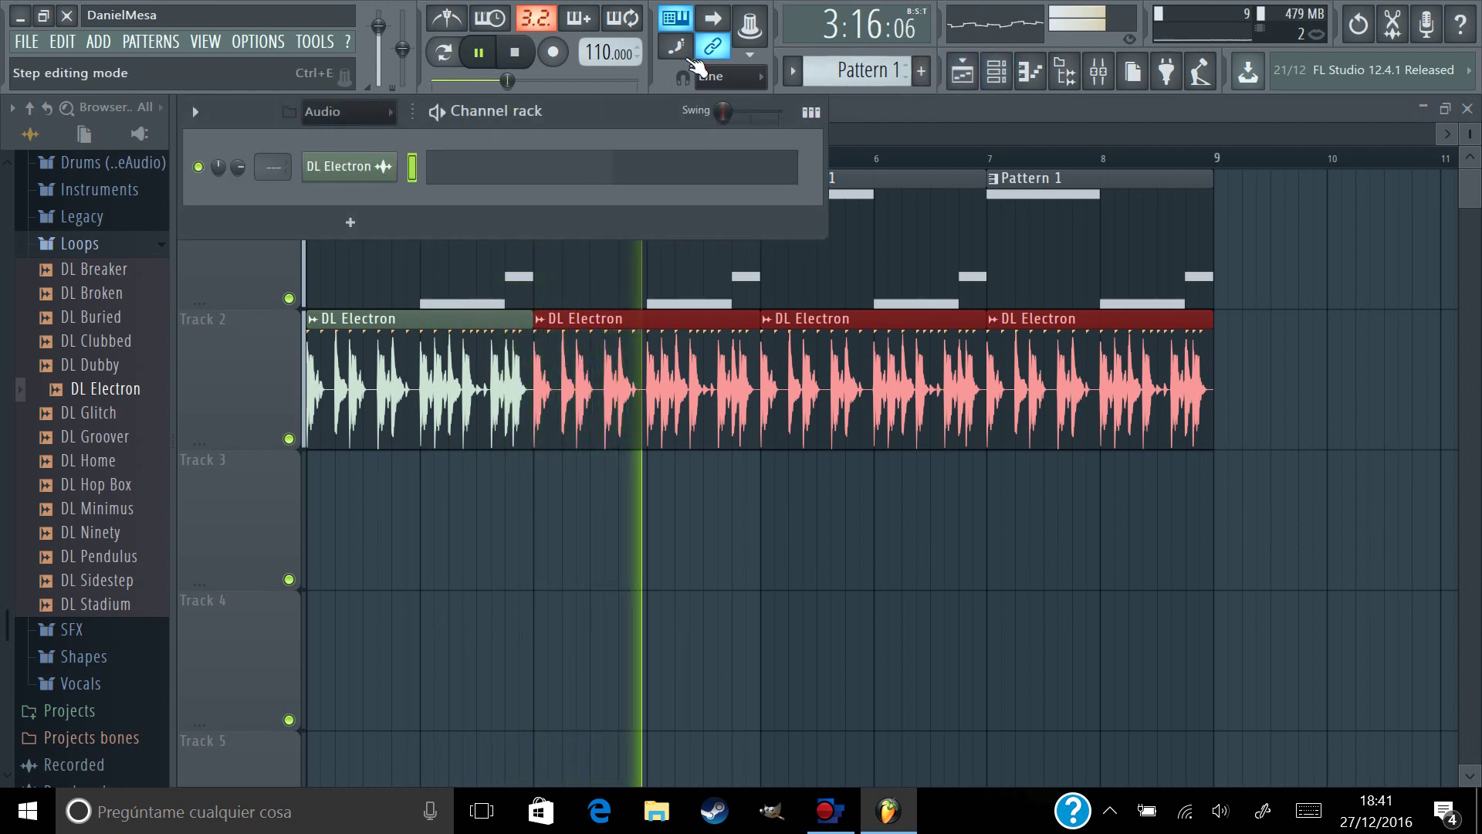
- Route the DL Electron loop to mixer track 2 and open that insert in the mixer
left_click(857, 71)
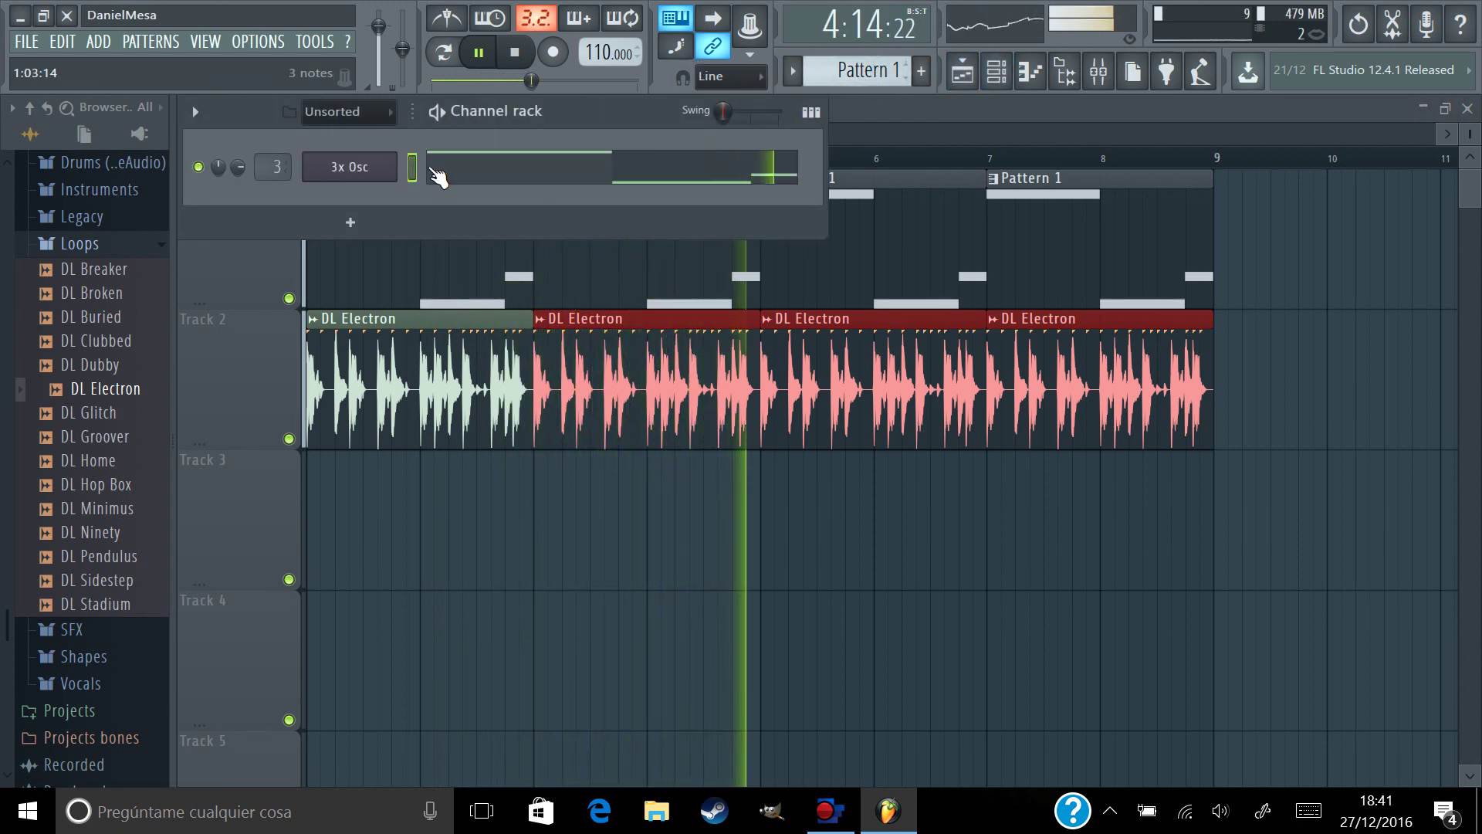
double_click(395, 355)
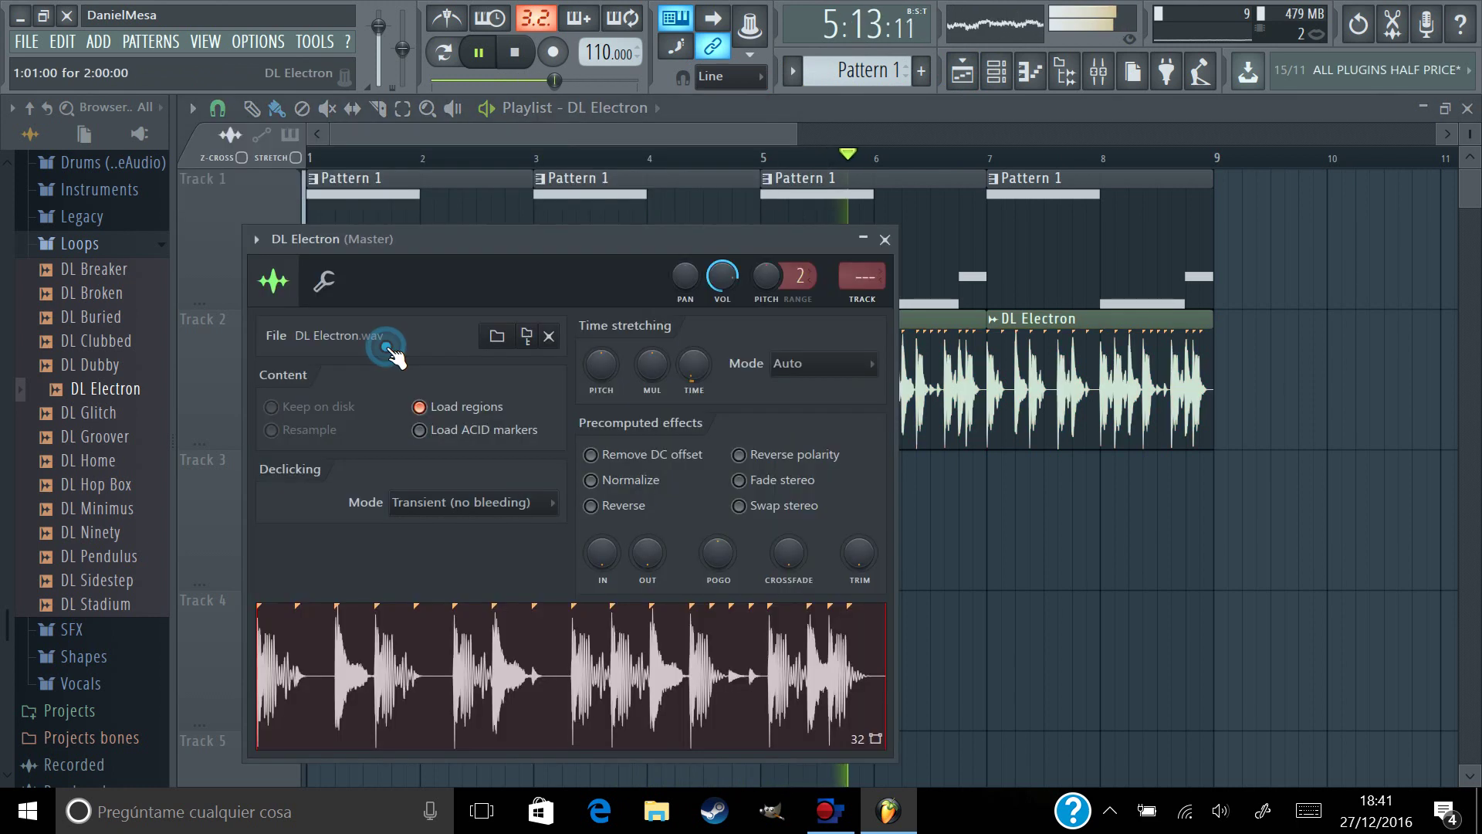
scroll(861, 280, "up", 2)
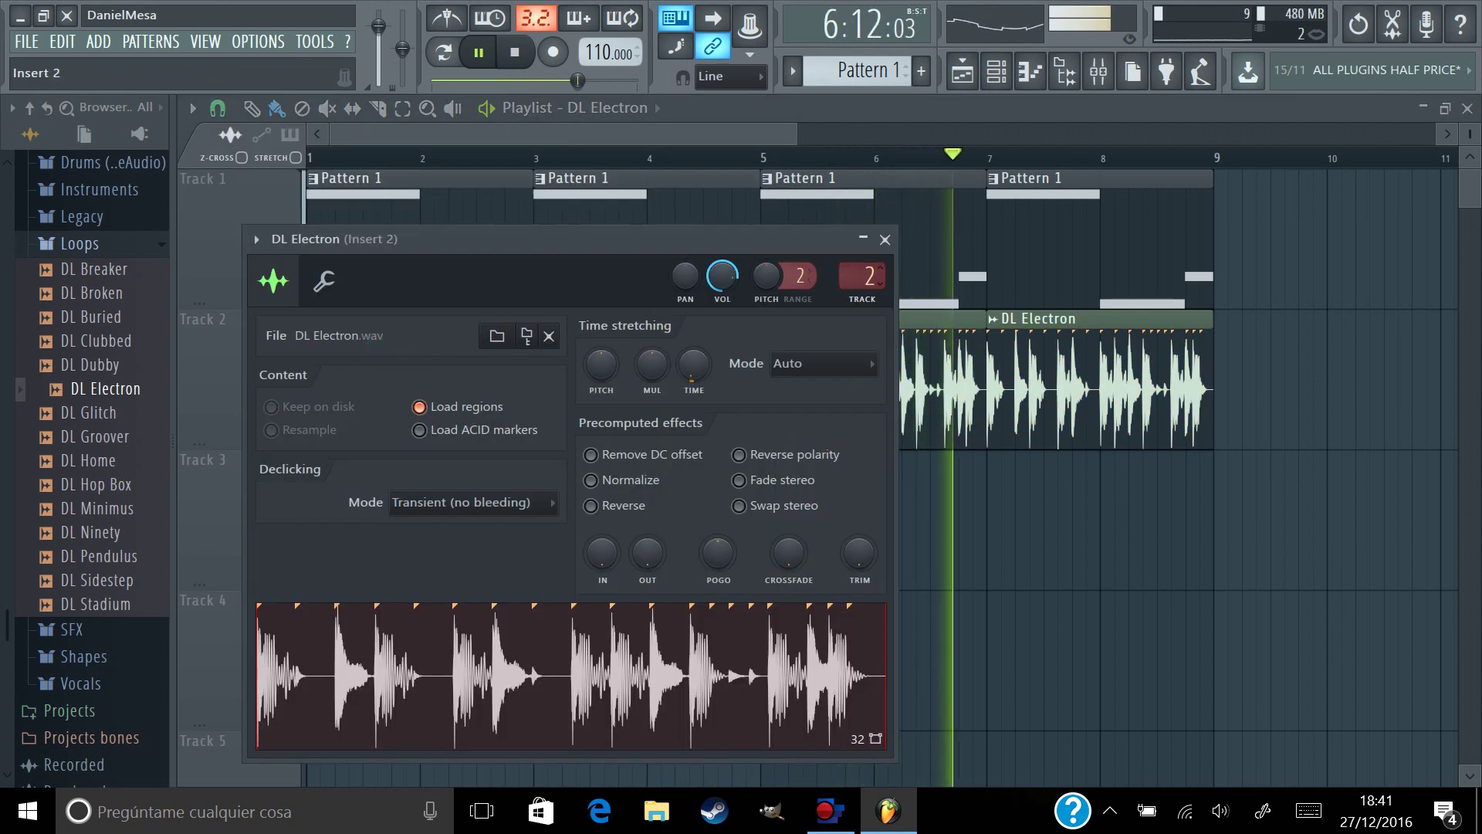
double_click(861, 279)
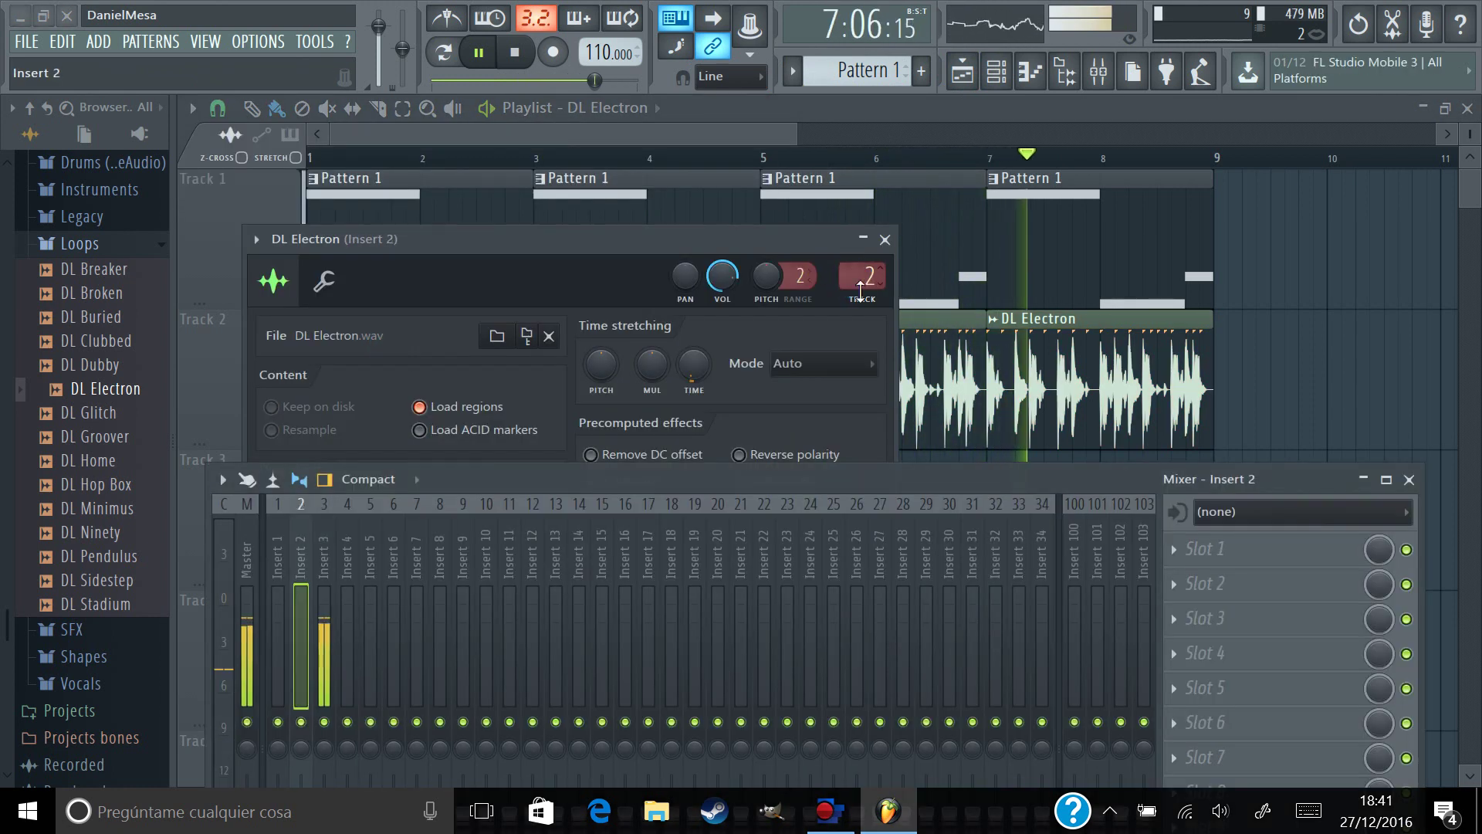
- Load MiniFilter V into Insert 2's first effect slot, close the DL Electron settings and stop playback
left_click(1185, 550)
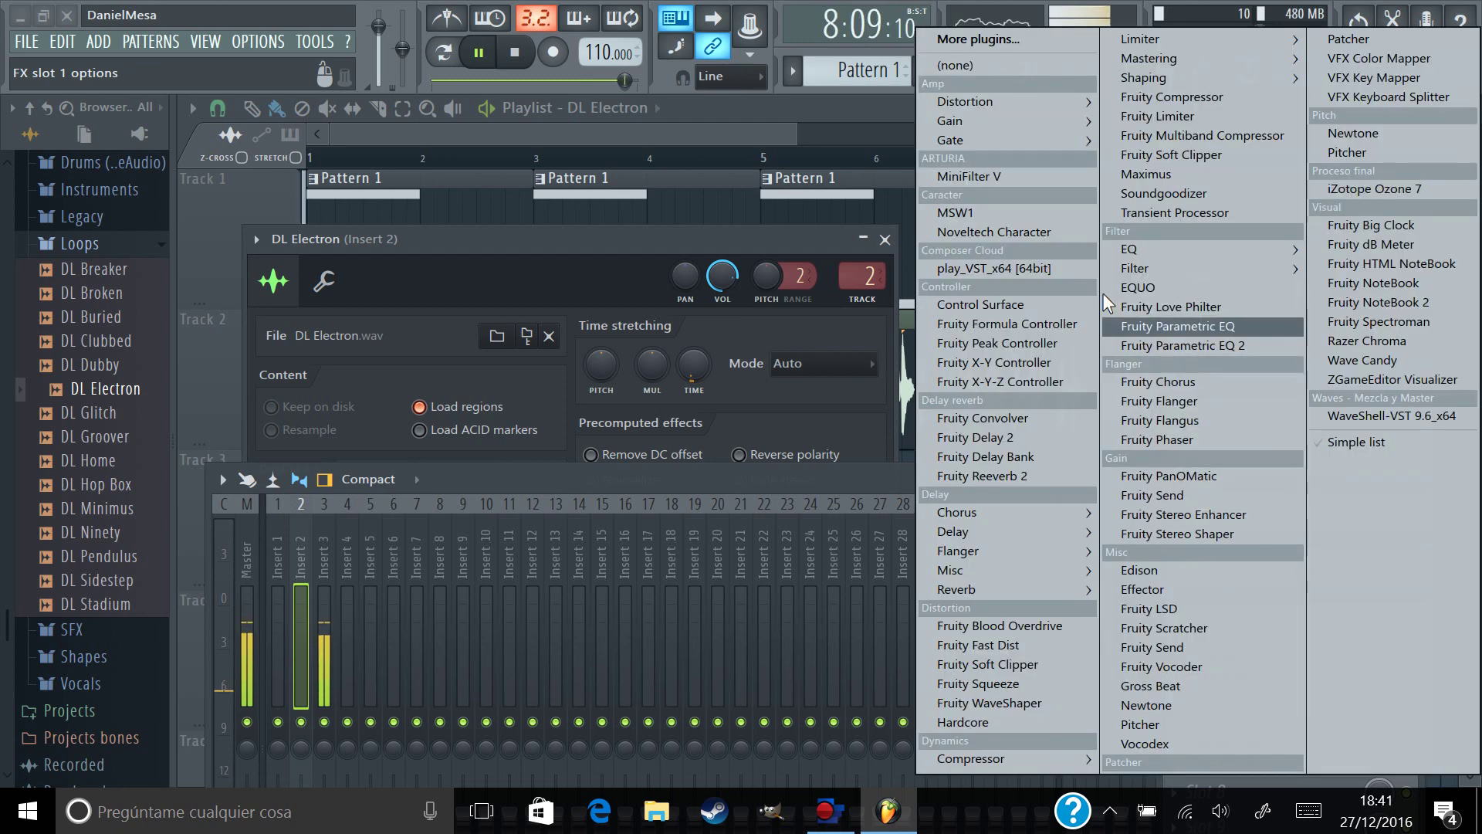
left_click(975, 177)
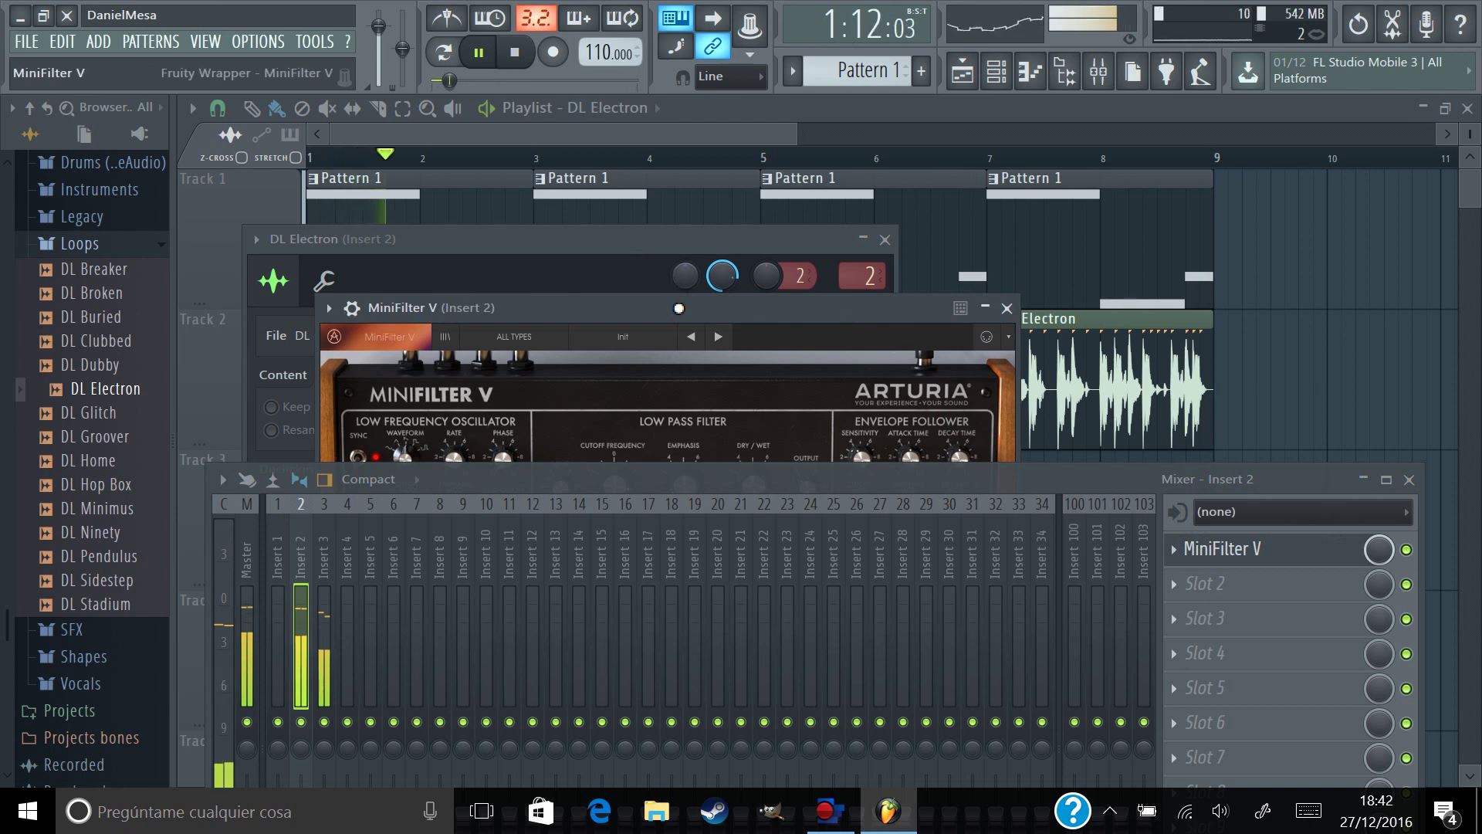
left_click_drag(757, 321, 1012, 201)
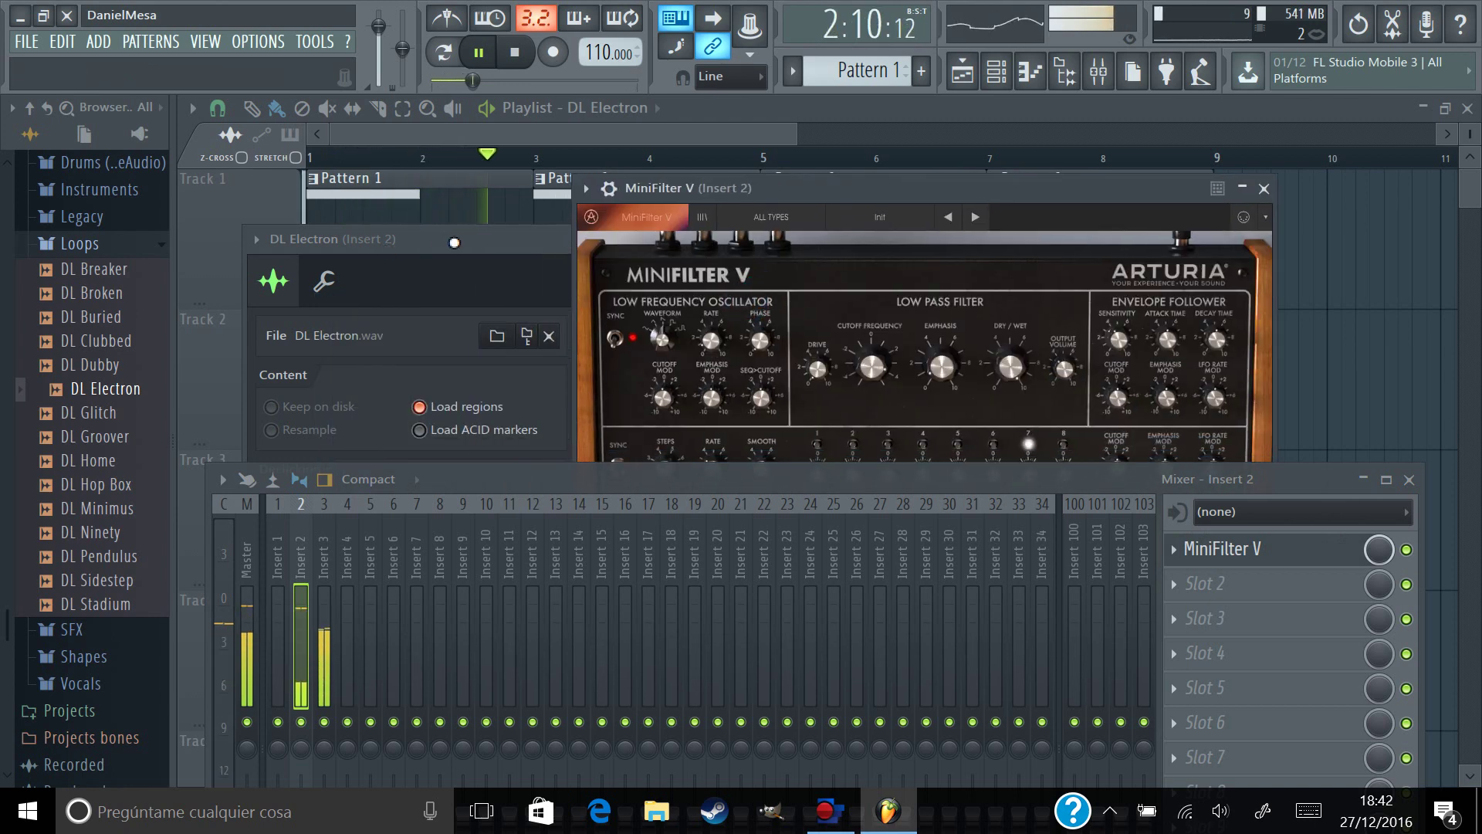
left_click_drag(458, 241, 395, 289)
left_click(798, 286)
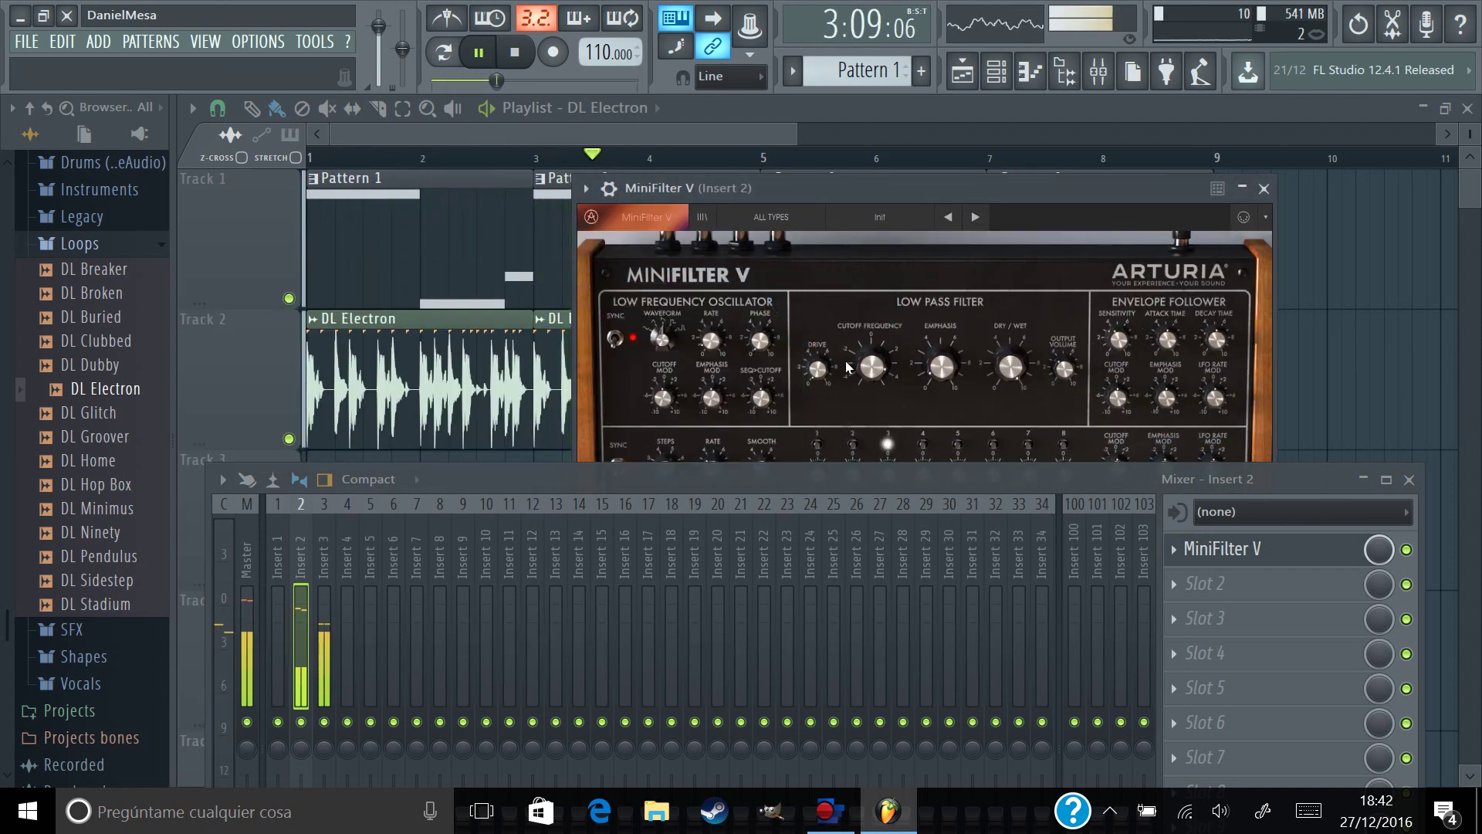
key("space")
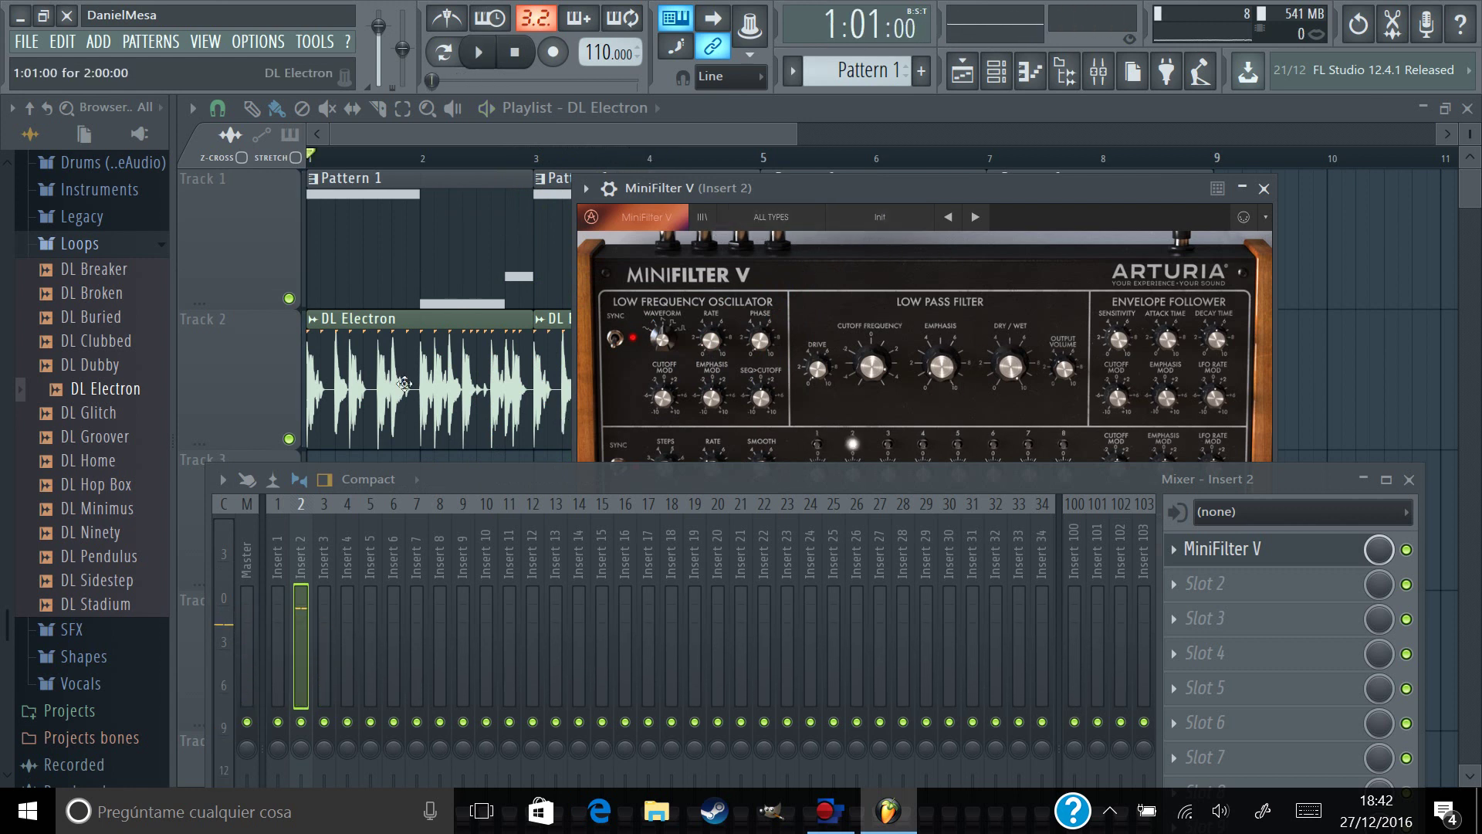
- Close the mixer, enable Make bridged in MiniFilter V's processing options and return to the plugin editor
left_click(1409, 480)
left_click_drag(772, 188, 751, 281)
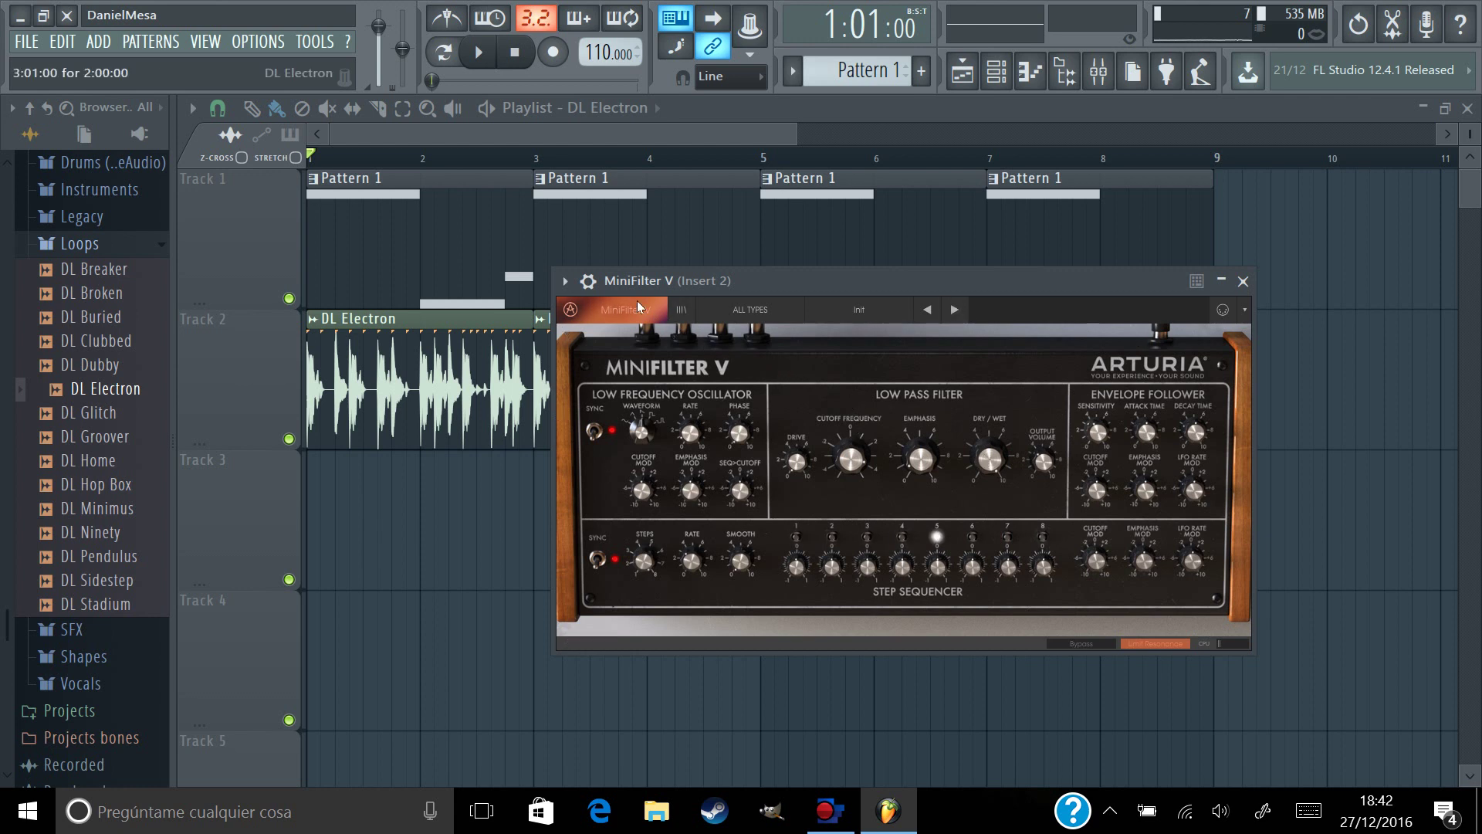
left_click(588, 281)
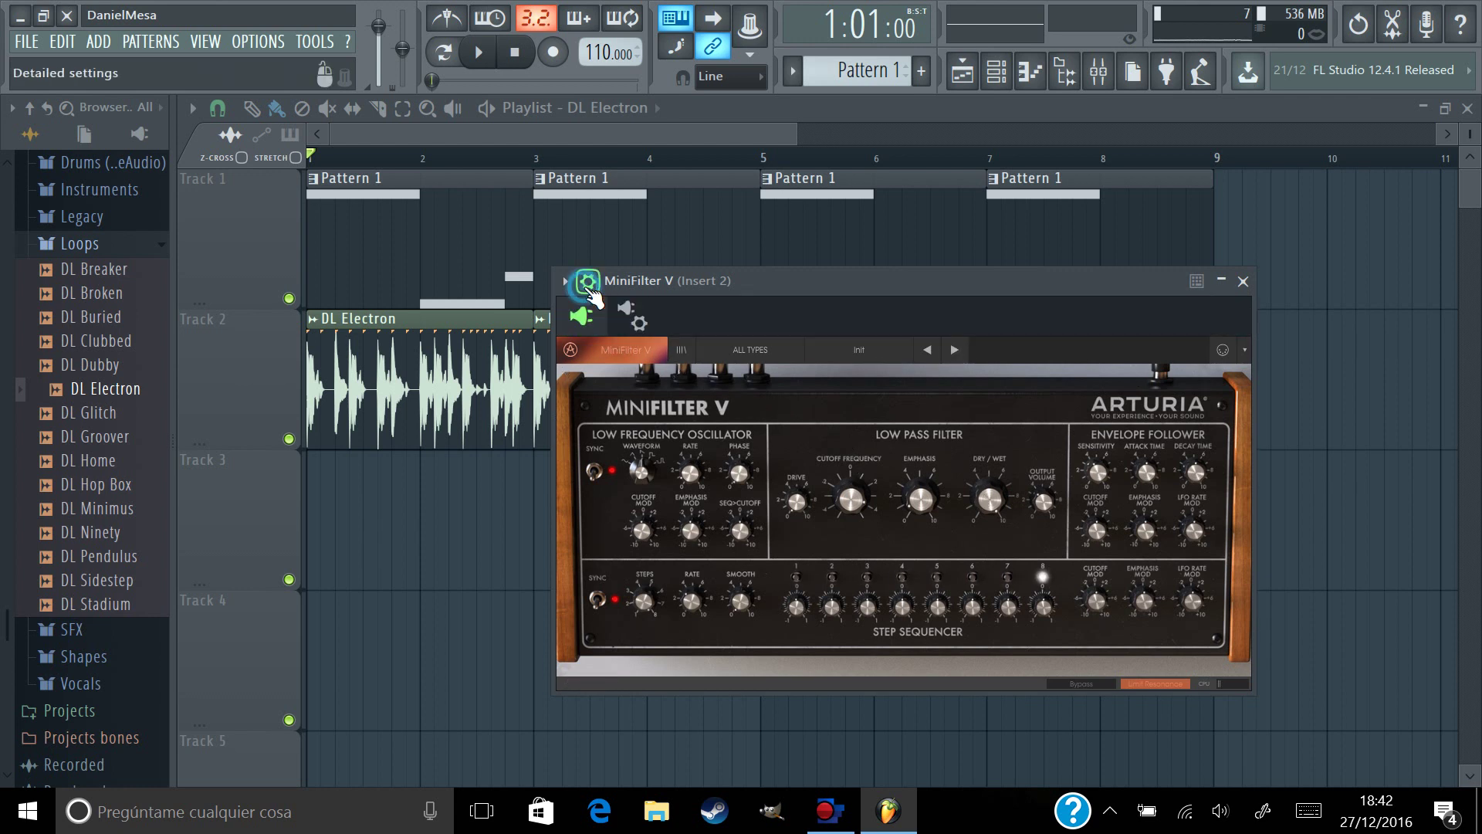
left_click(628, 316)
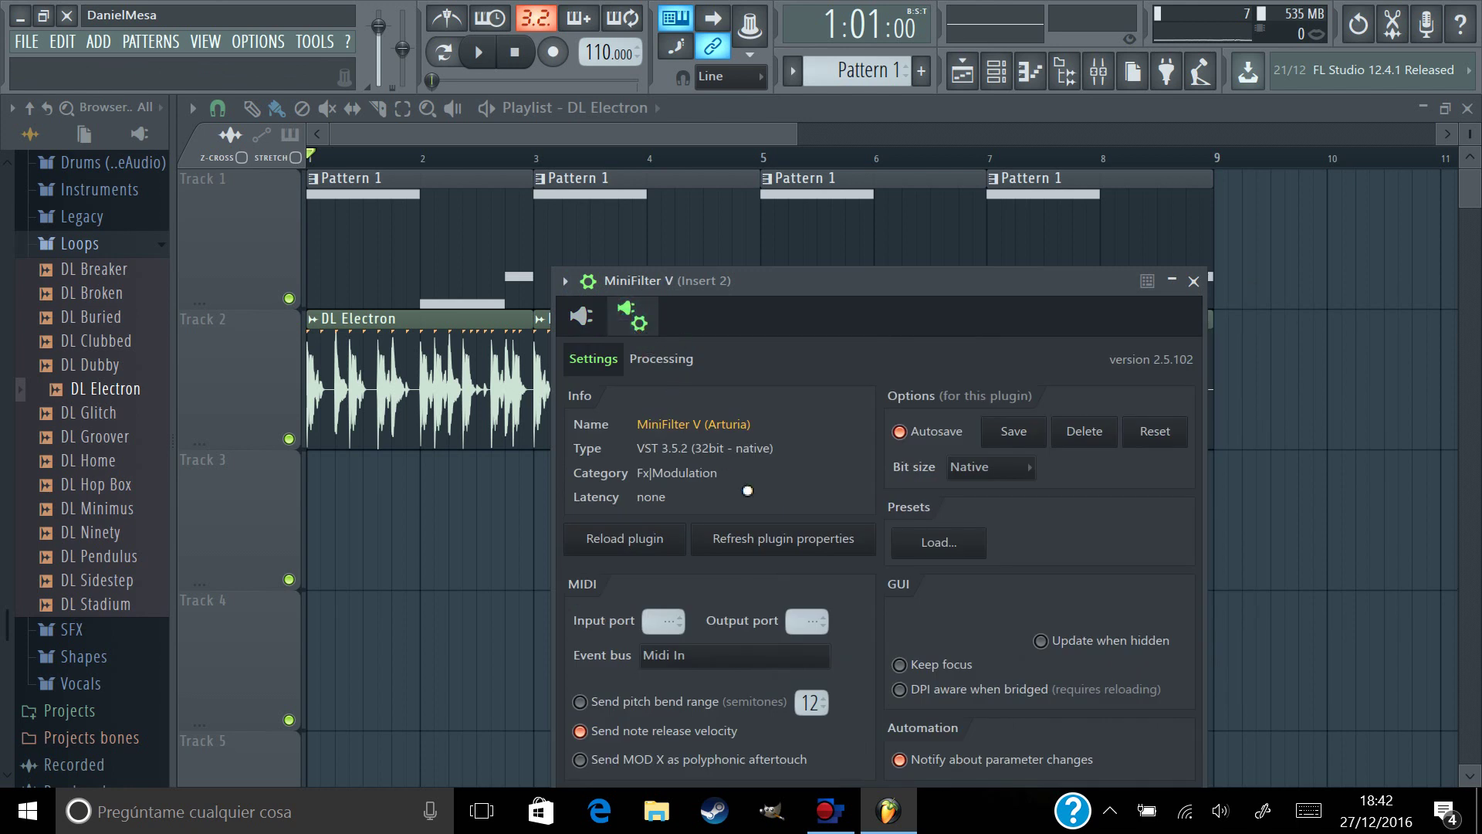
left_click(668, 359)
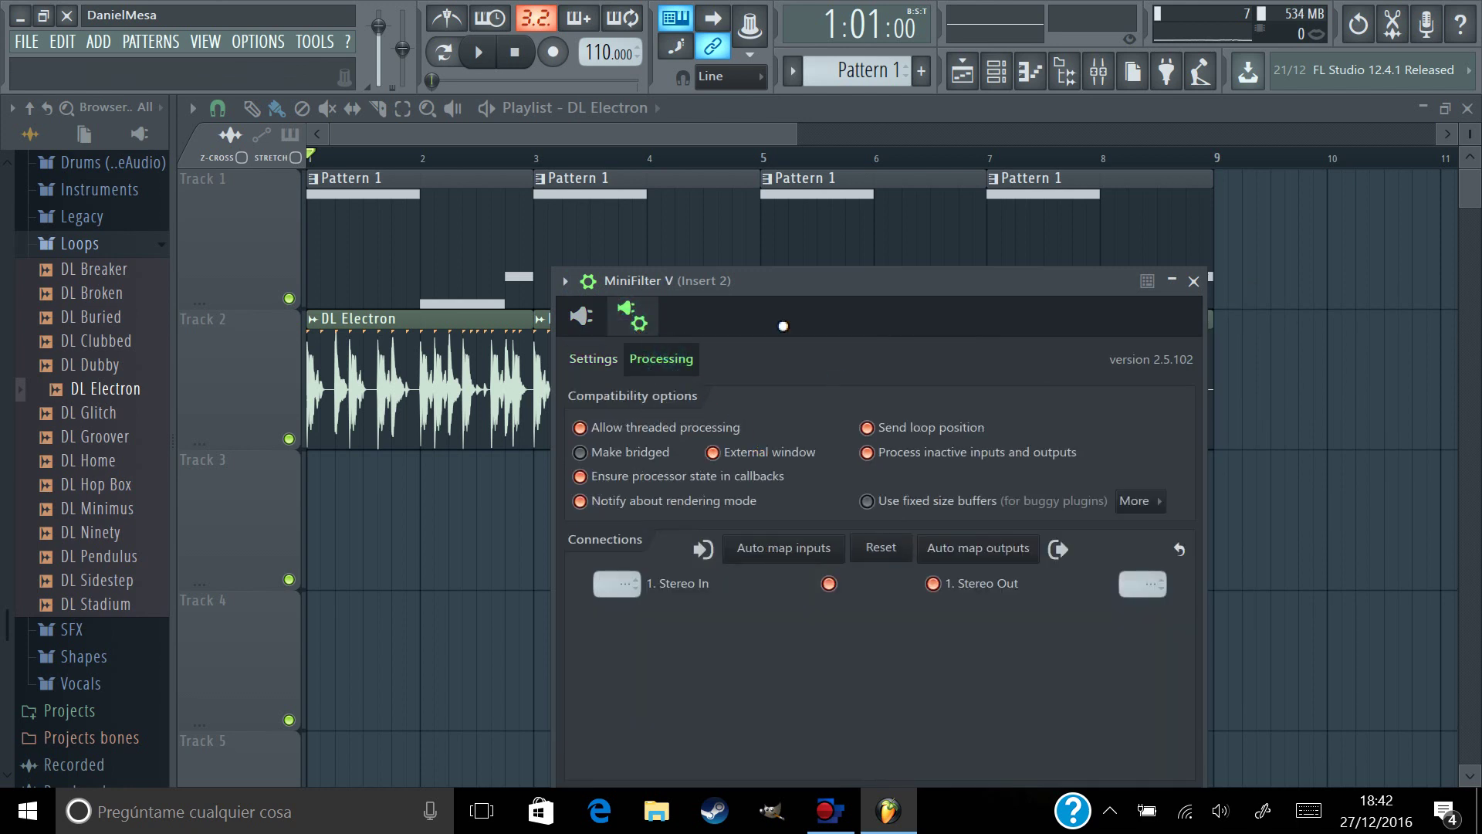
left_click(580, 453)
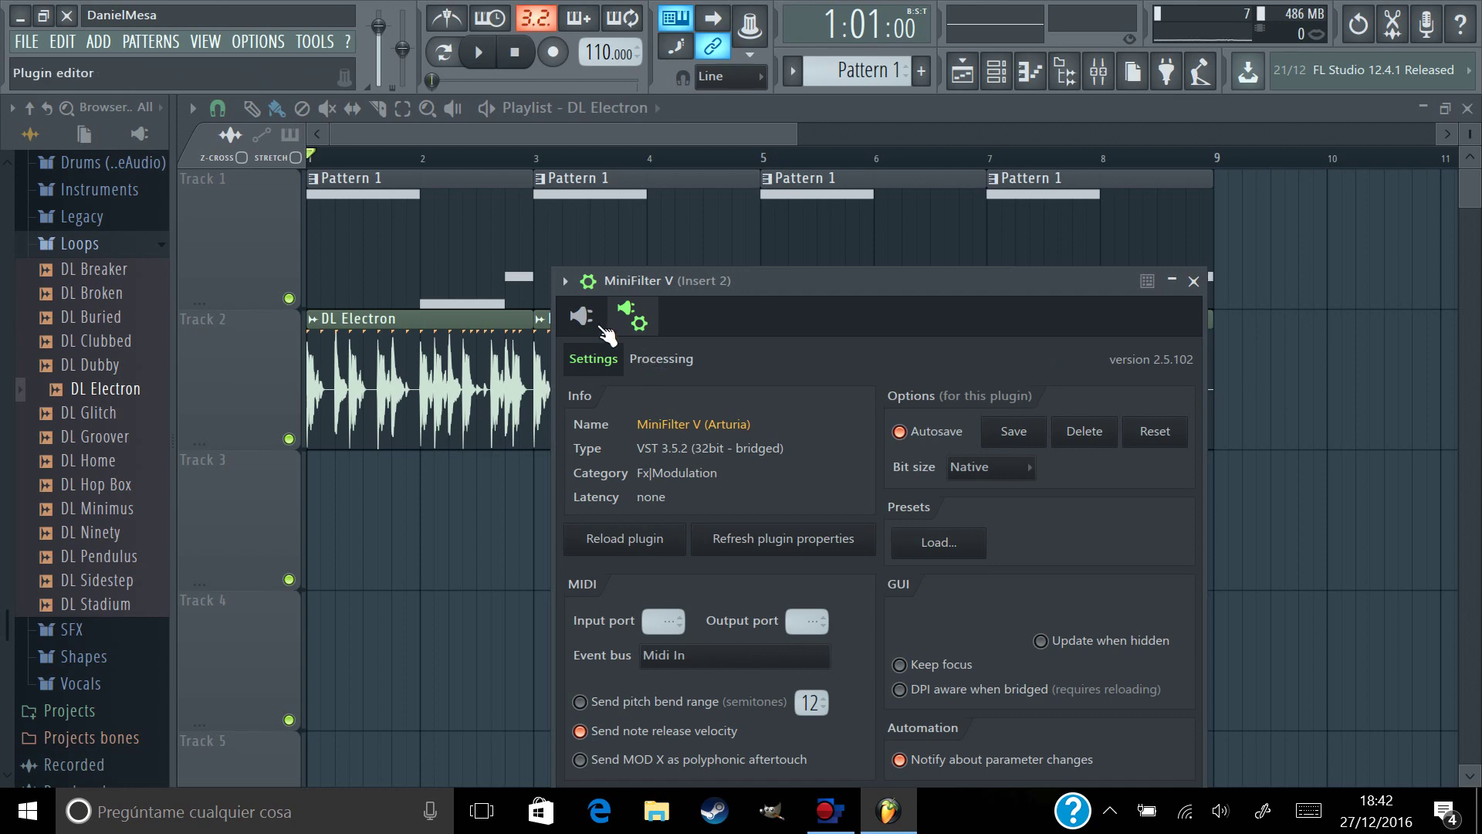
left_click(581, 316)
left_click_drag(1090, 519, 1096, 160)
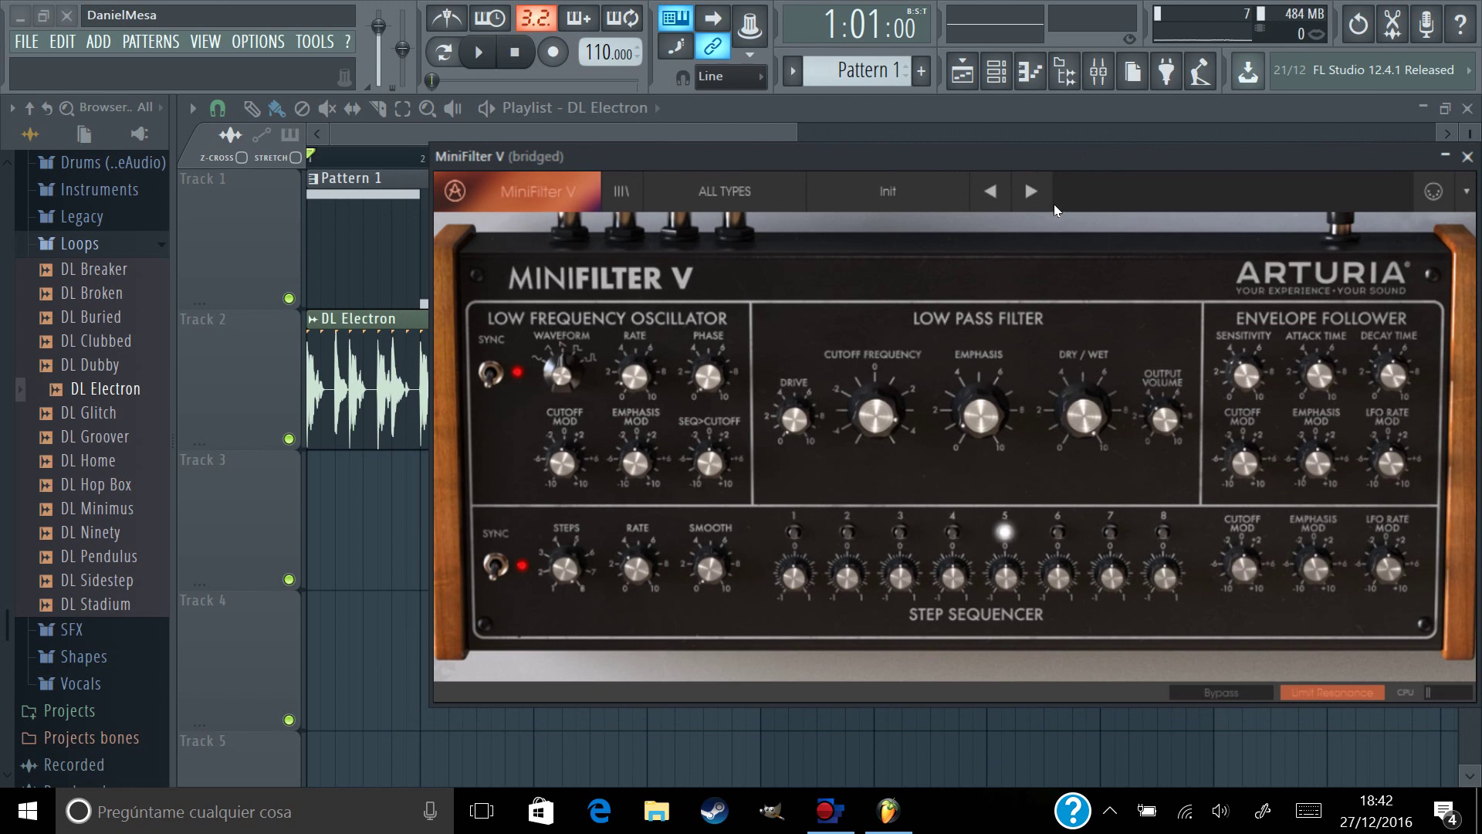
- Play the song and set MiniFilter V's cutoff frequency to about 0.42 and its emphasis to about 0.75
left_click(485, 60)
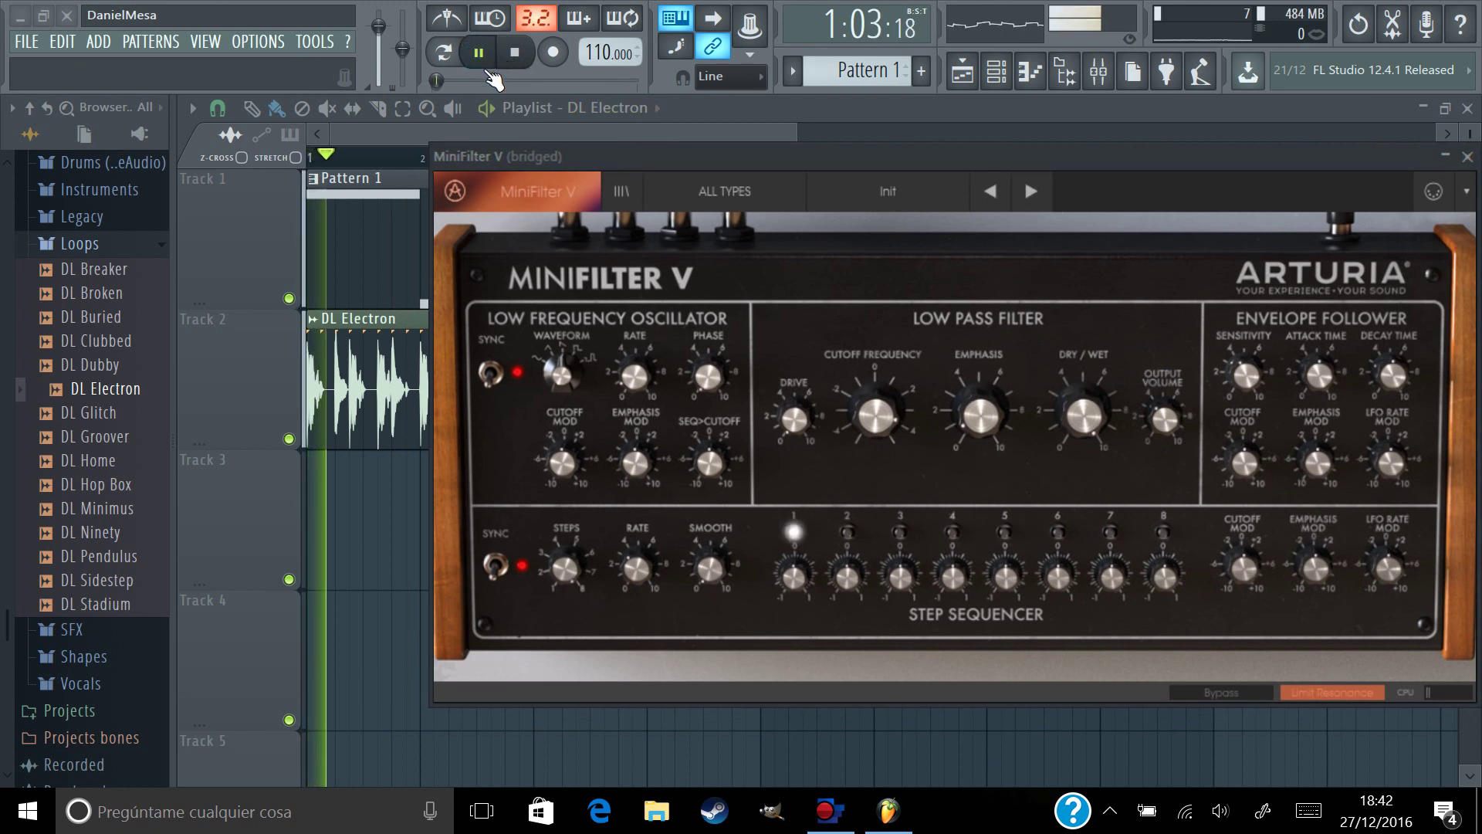
left_click(880, 404)
left_click_drag(880, 404, 874, 526)
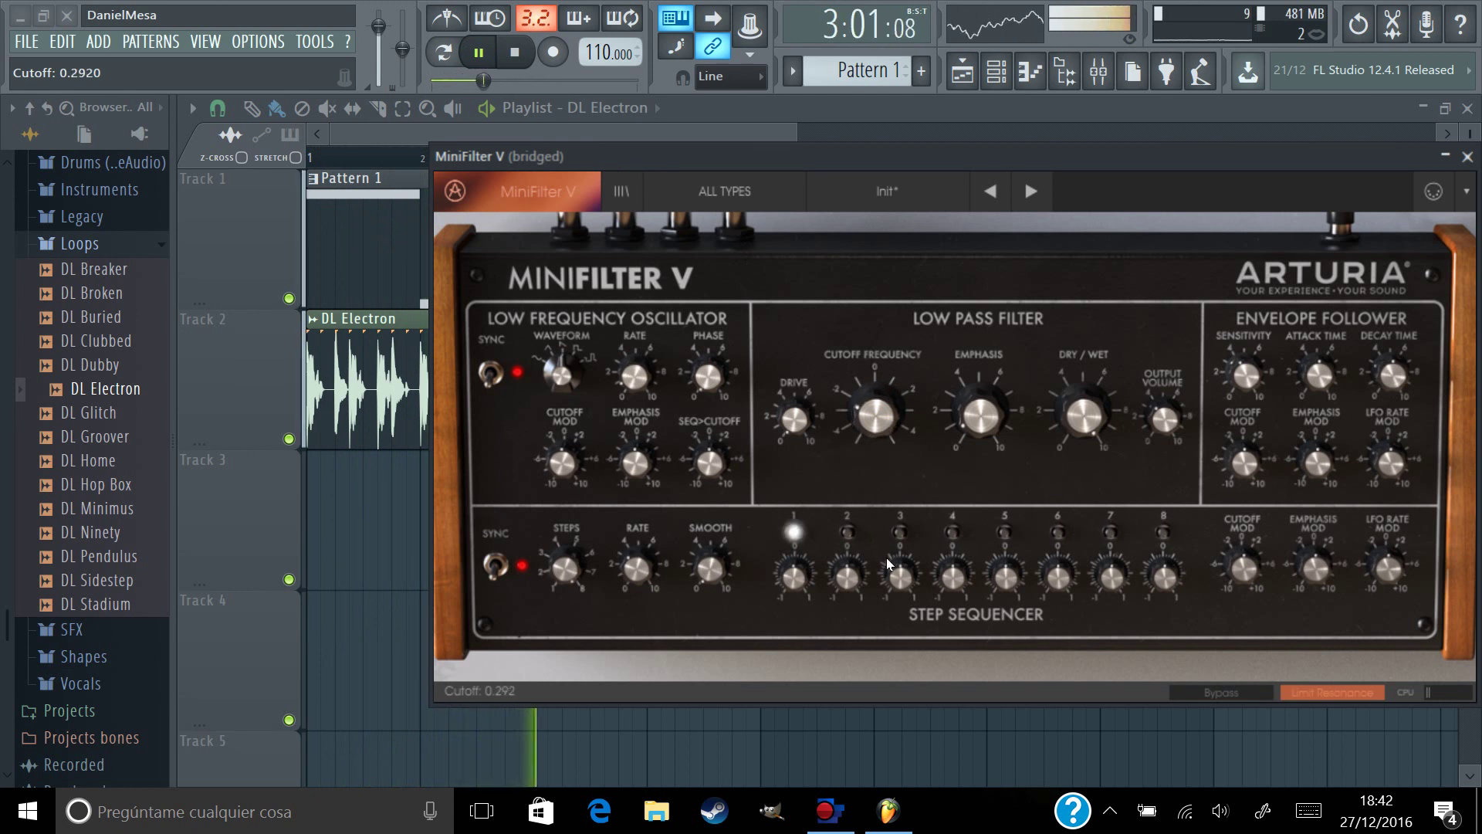
left_click_drag(886, 557, 914, 442)
left_click(984, 398)
left_click_drag(984, 398, 1008, 236)
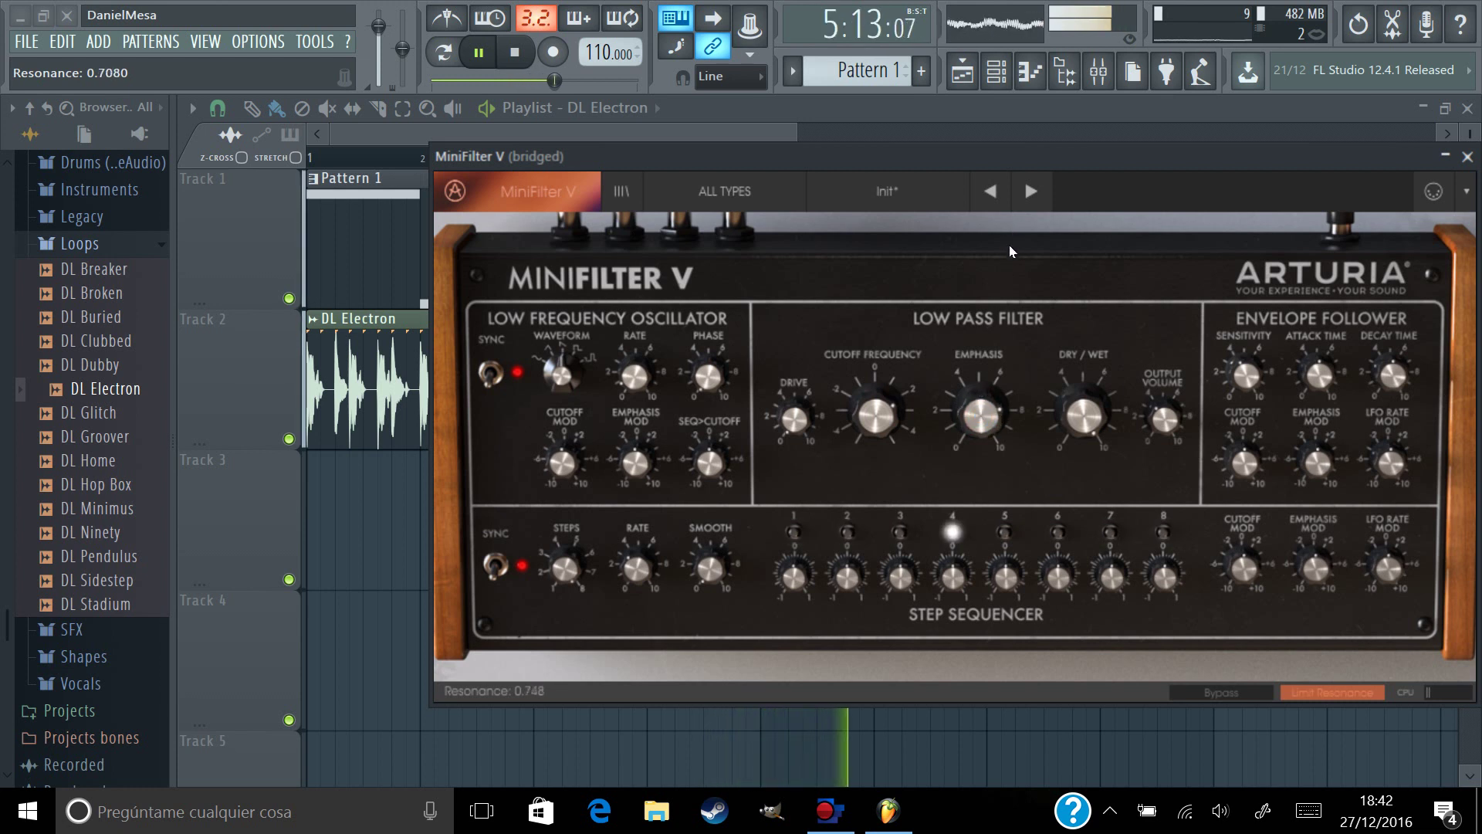
left_click_drag(877, 410, 869, 481)
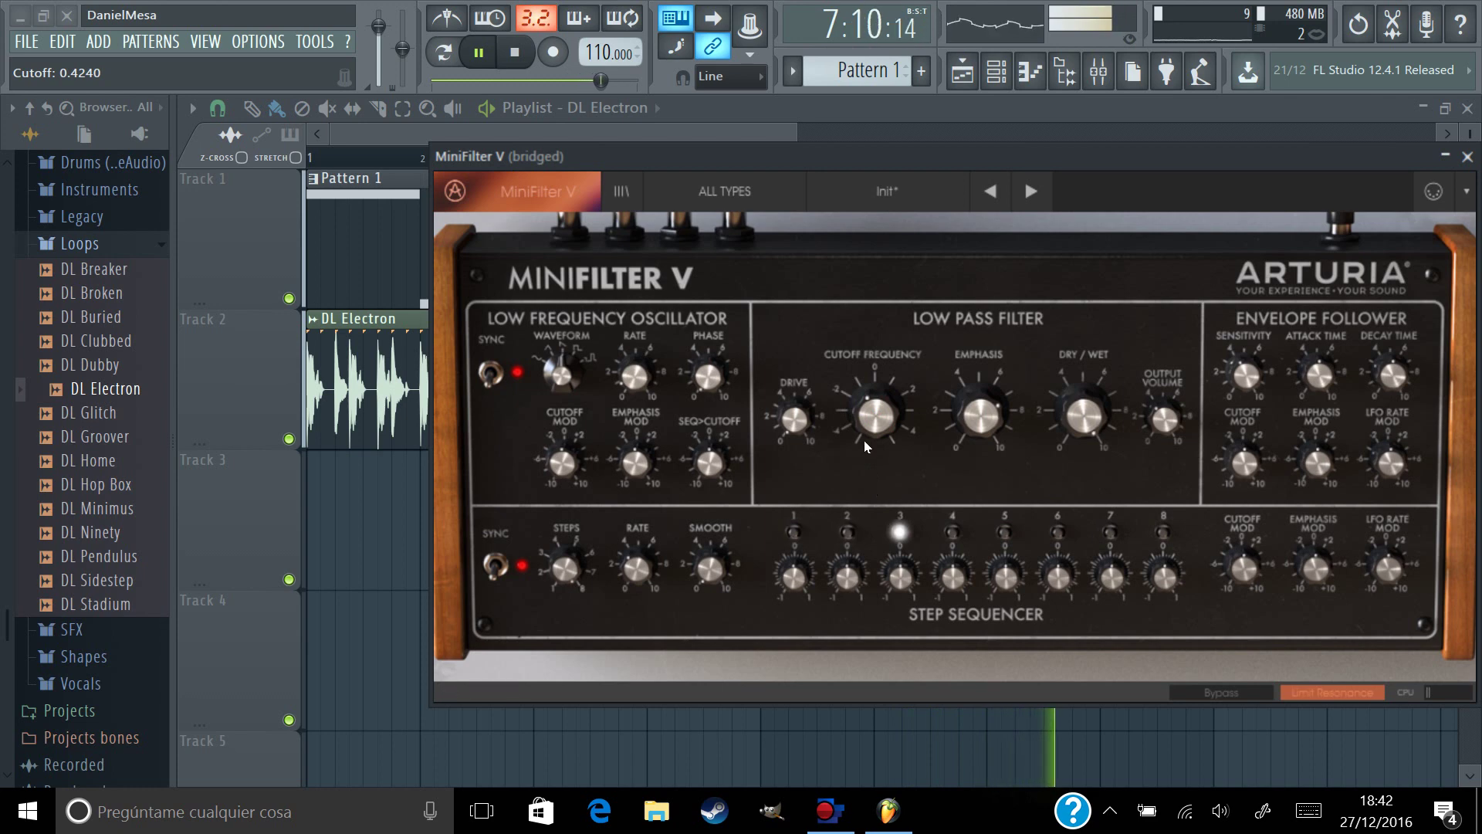
- Raise the DL Electron channel's level-adjustment volume to about 148% and close its settings
left_click_drag(905, 166, 1183, 327)
double_click(428, 380)
left_click_drag(428, 297, 824, 327)
left_click(645, 379)
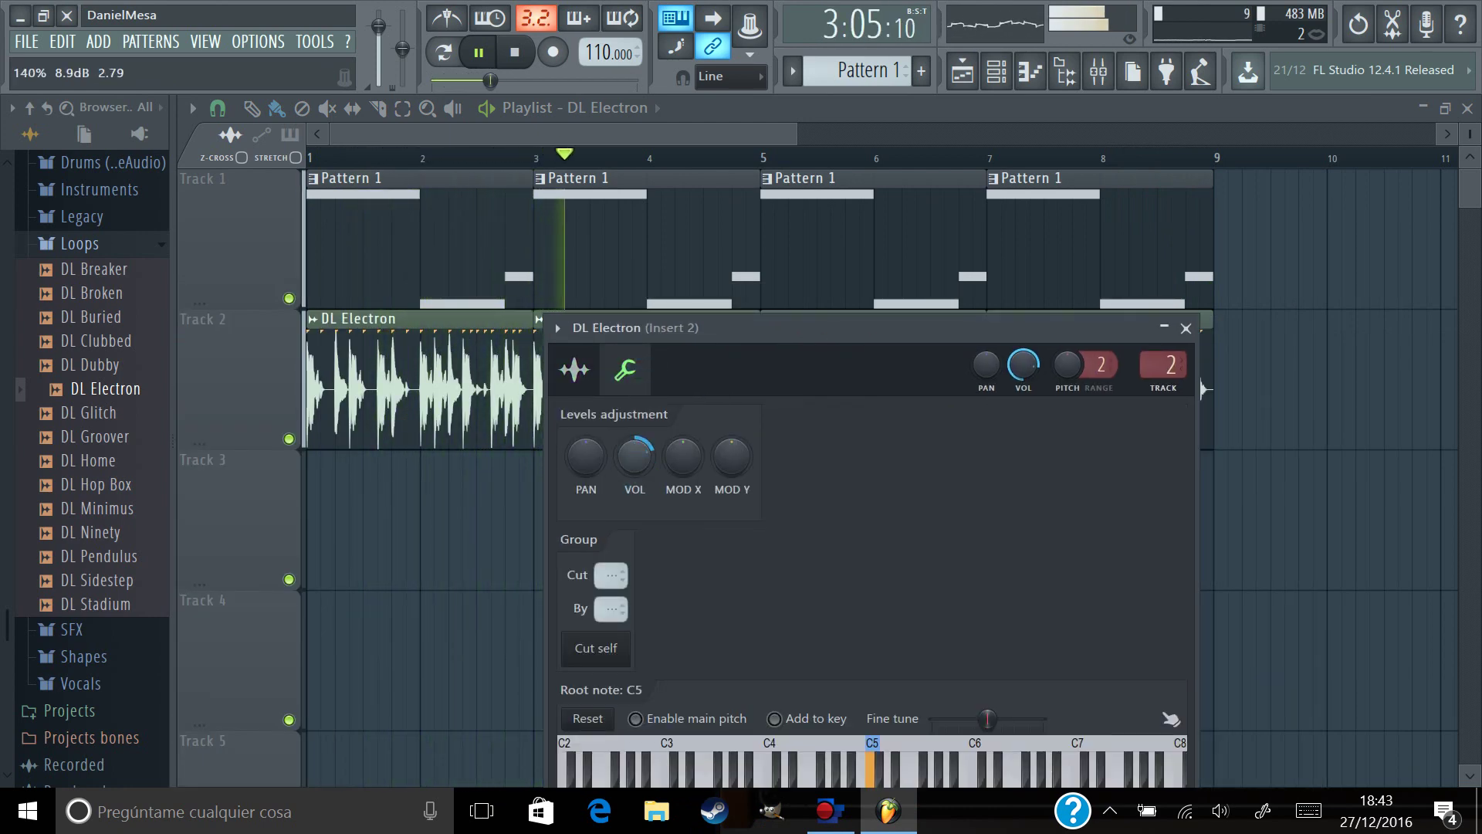
left_click(647, 479)
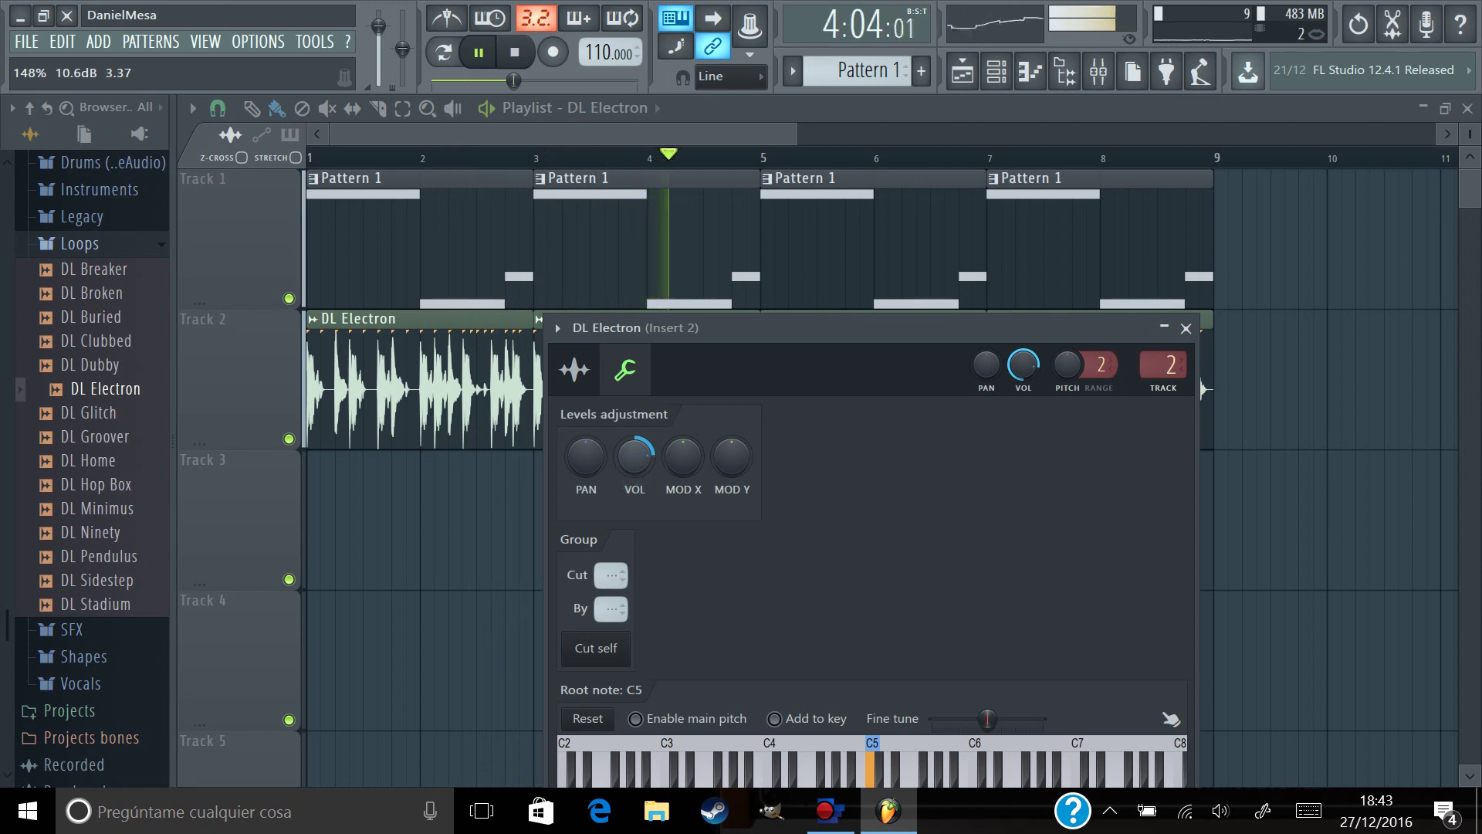
left_click(1186, 328)
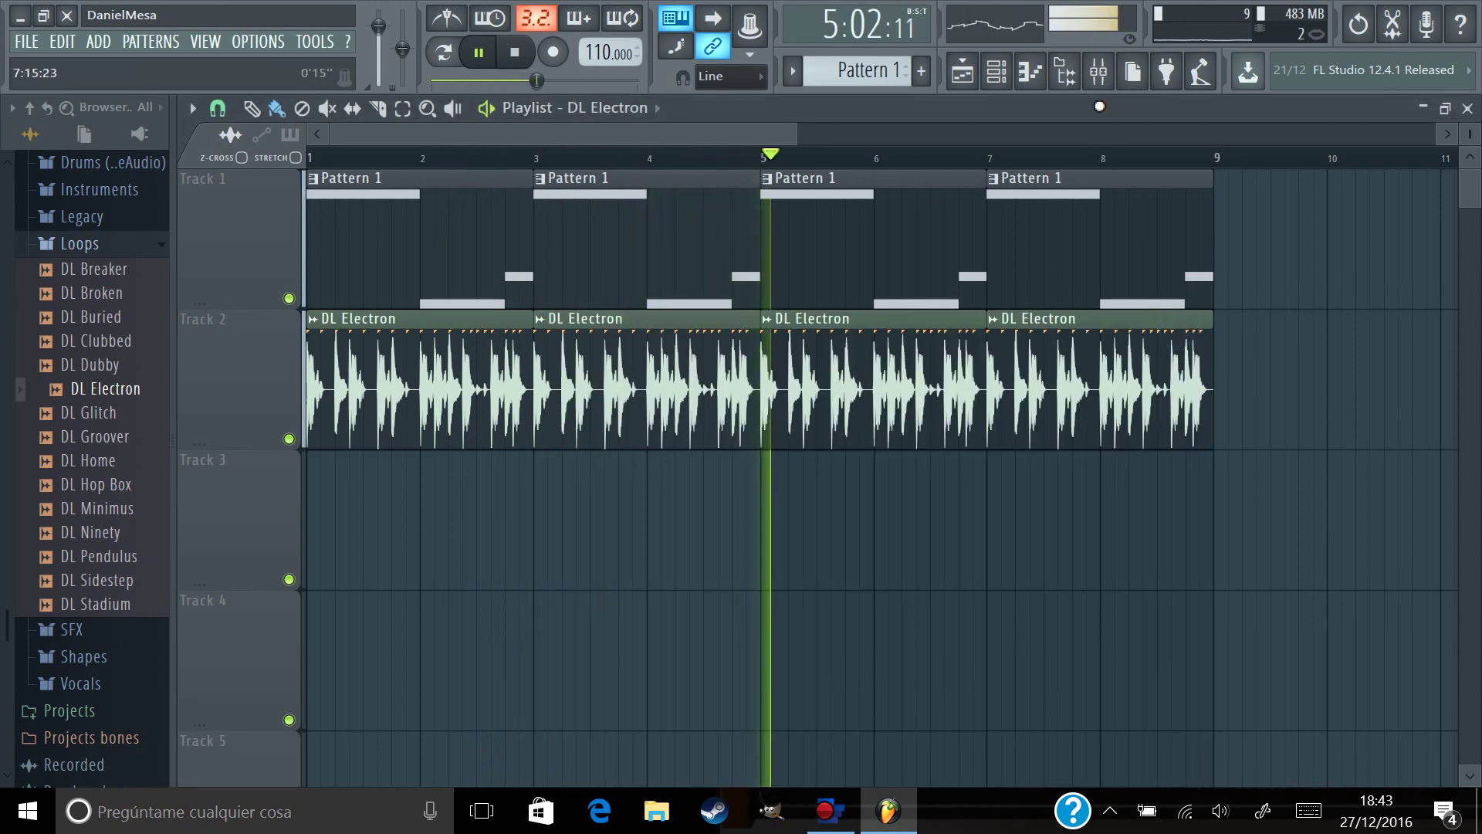
- Reopen MiniFilter V from Insert 2, set its LFO waveform to Sine and sequencer step 1 to about -0.42
left_click(1099, 74)
left_click(1227, 550)
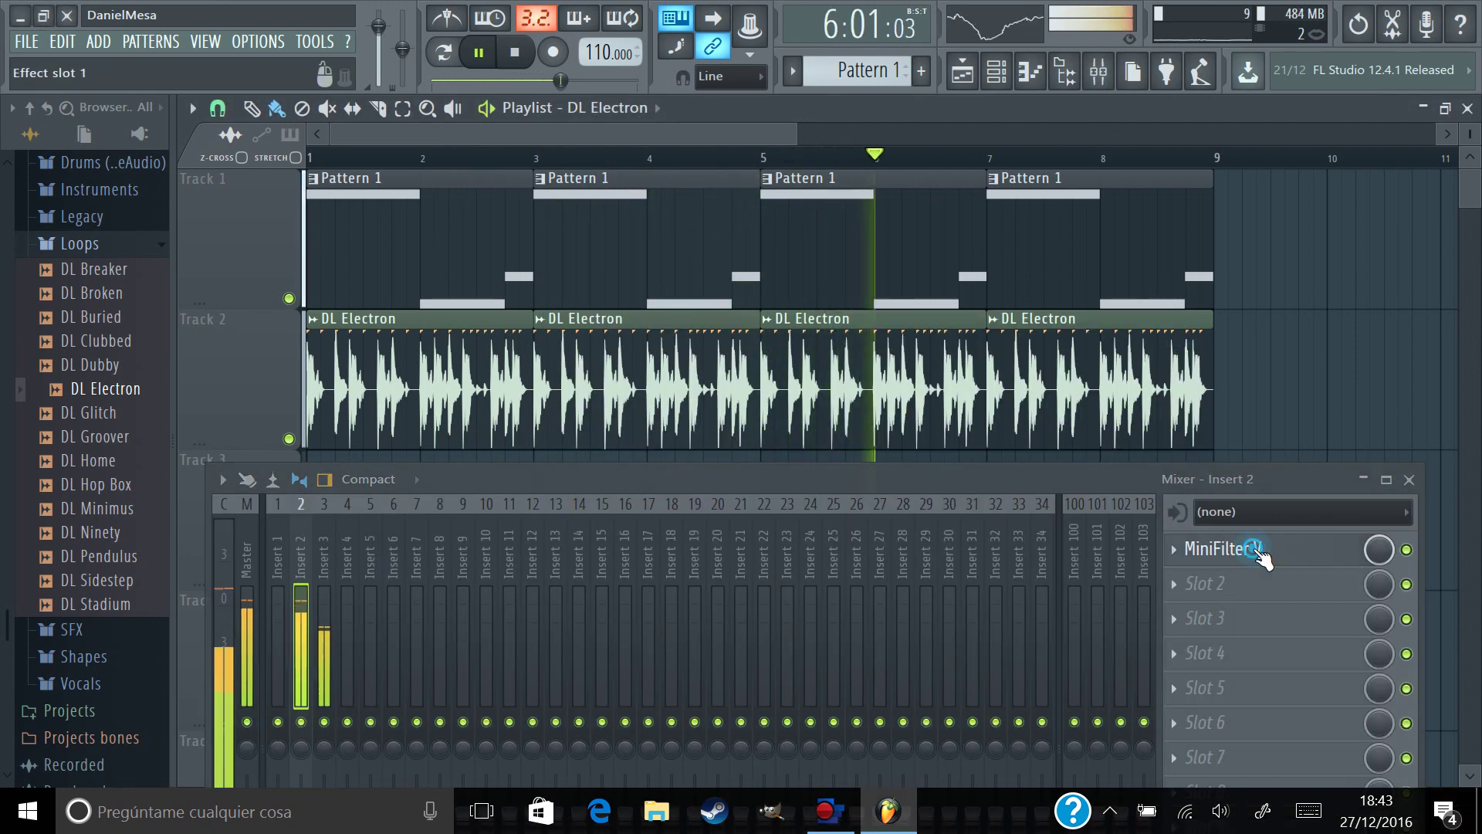
left_click_drag(1178, 324, 752, 156)
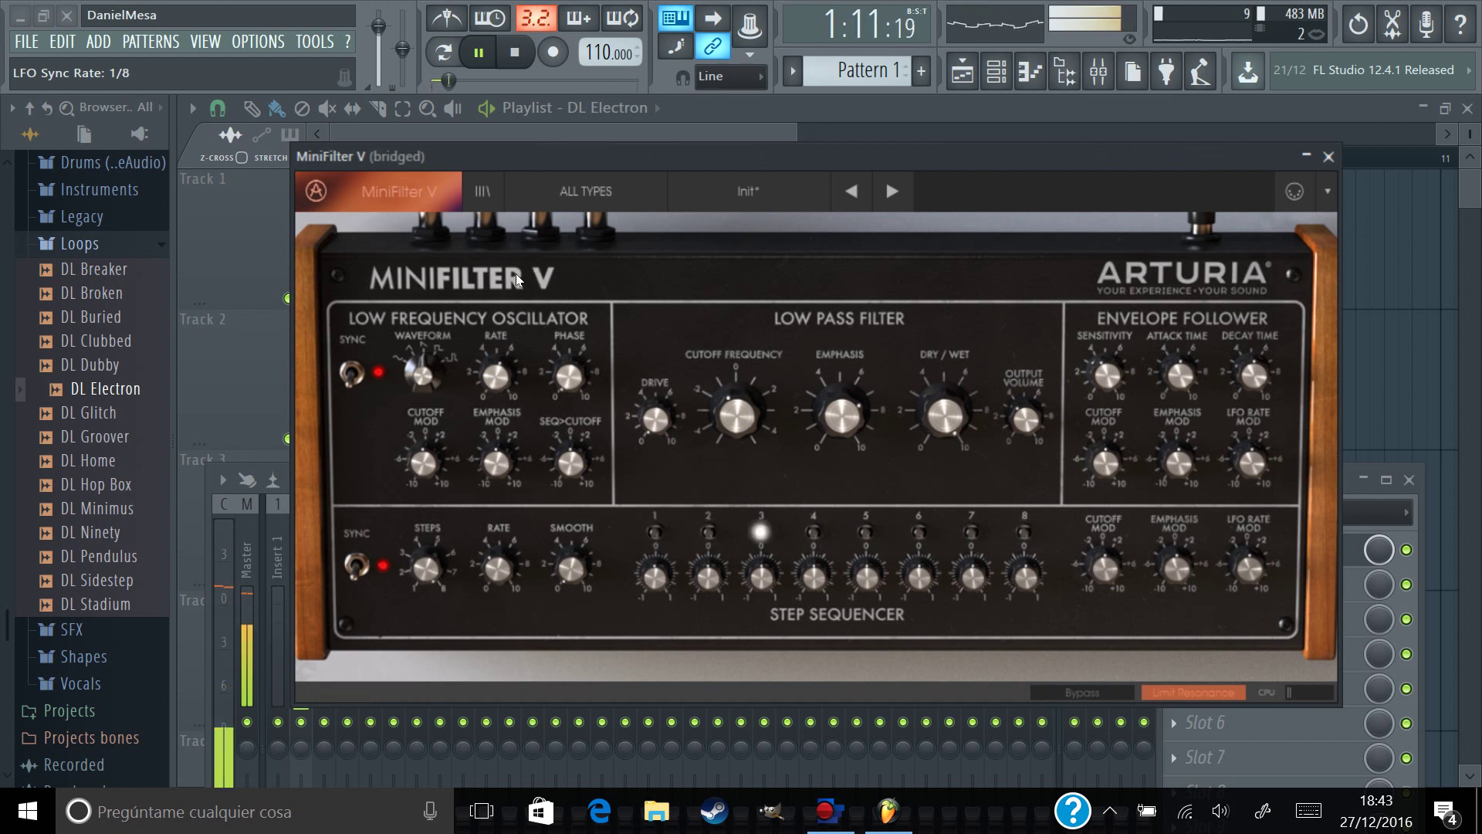
left_click_drag(426, 378, 425, 550)
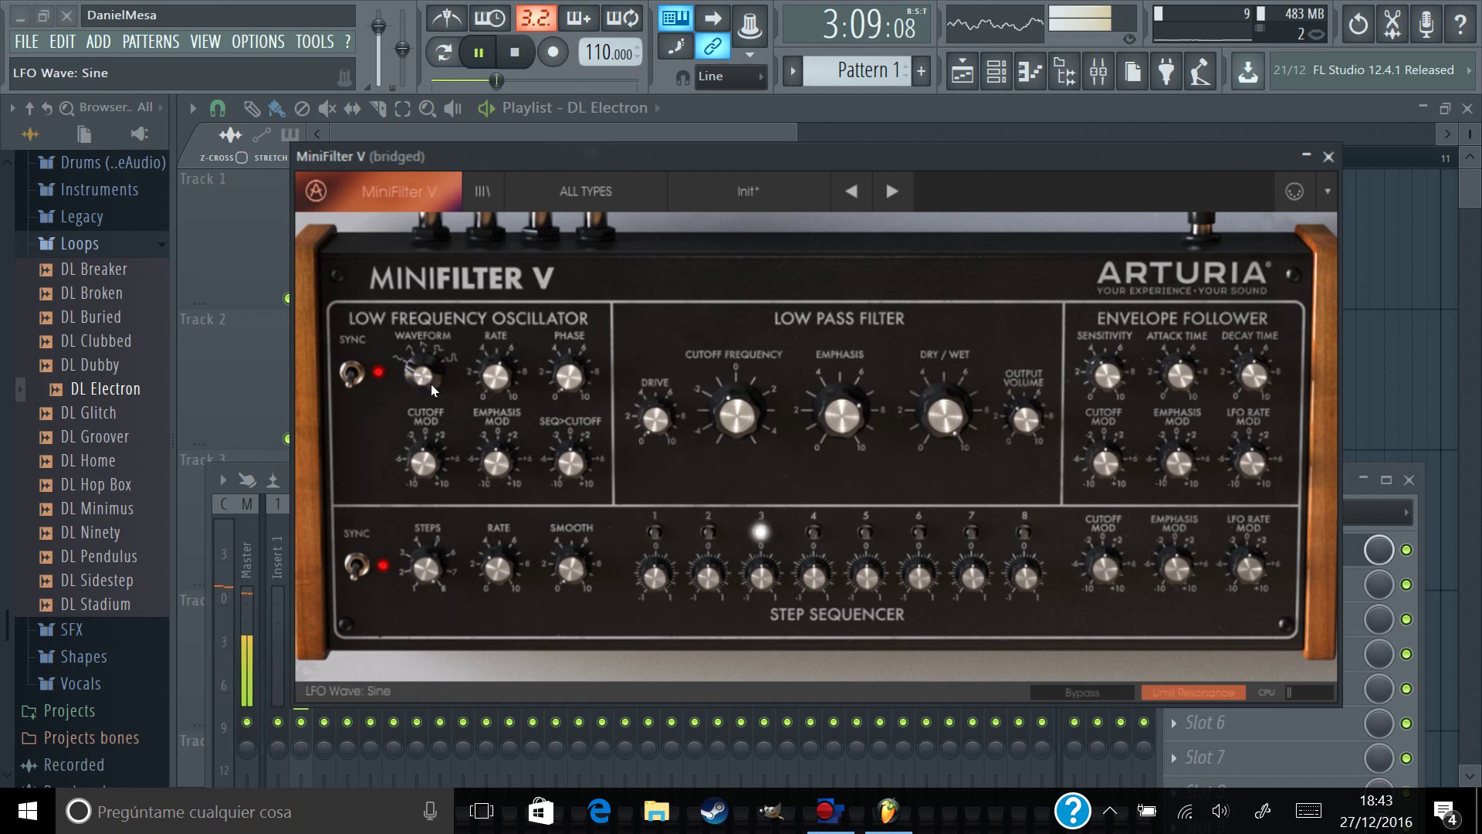
left_click_drag(654, 581, 672, 564)
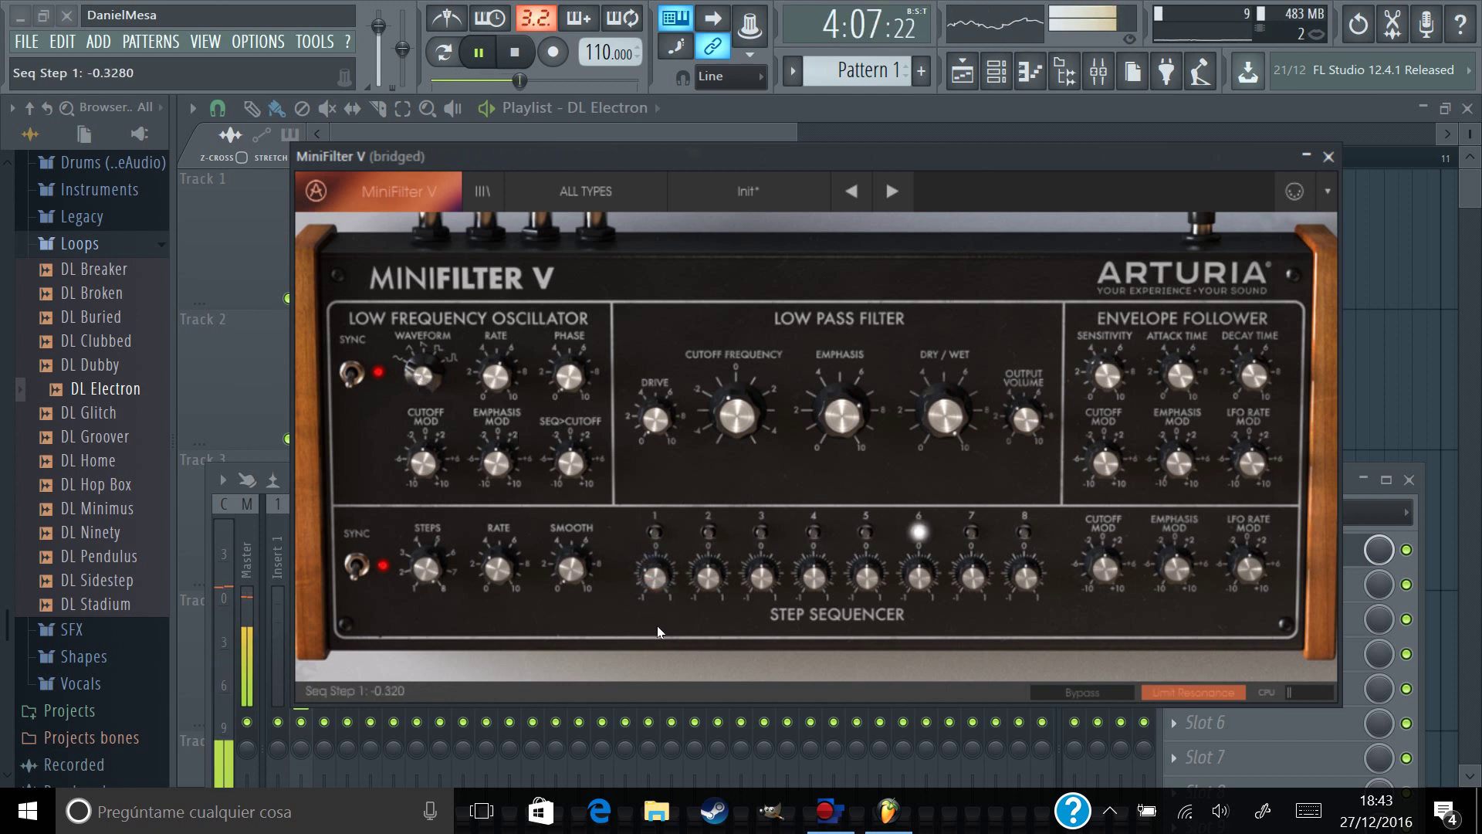
left_click_drag(655, 635, 654, 637)
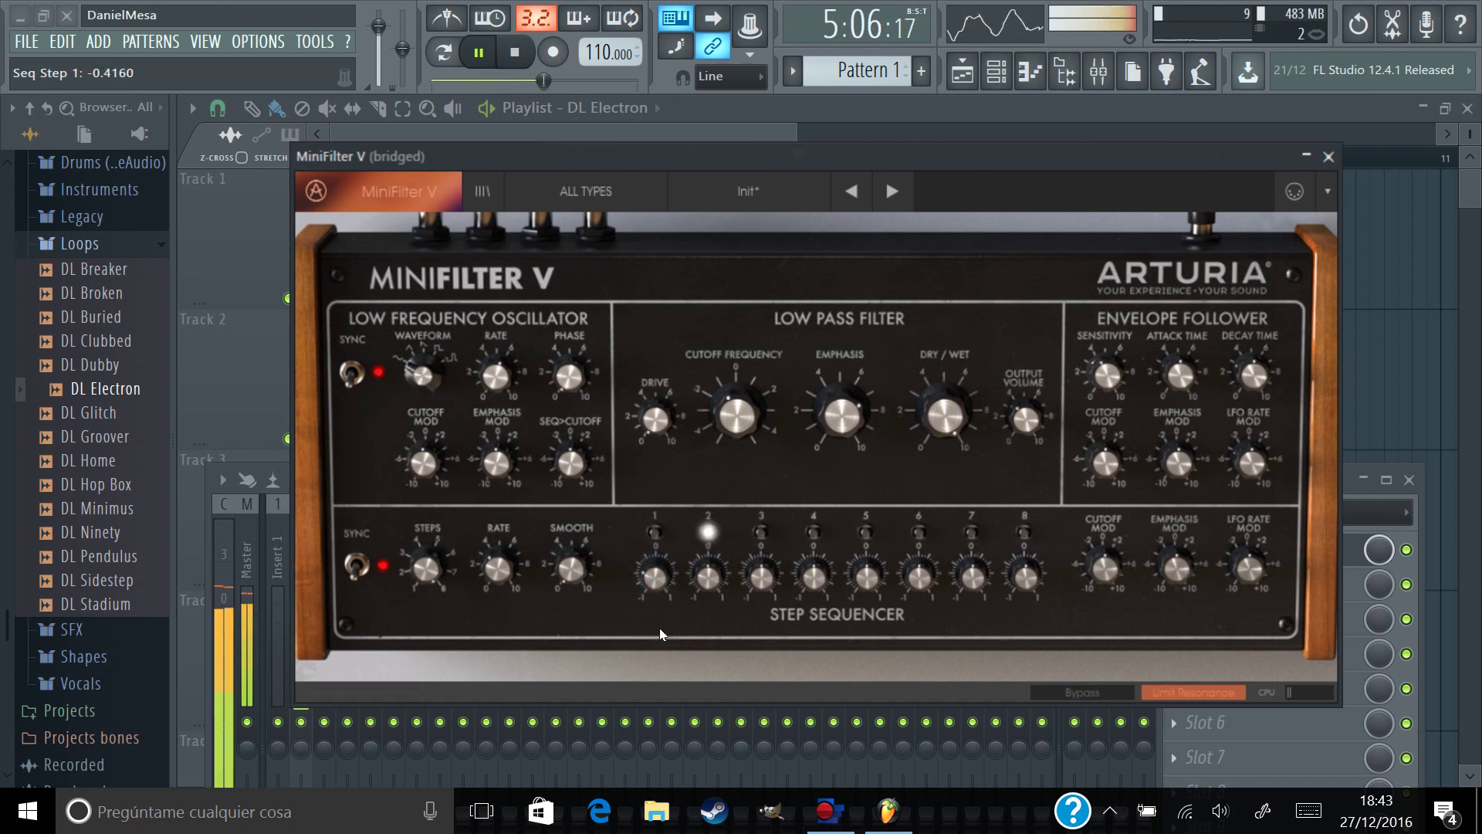
- Set MiniFilter V's emphasis to about 0.37 and its dry/wet mix to about 0.69
left_click_drag(857, 179, 965, 134)
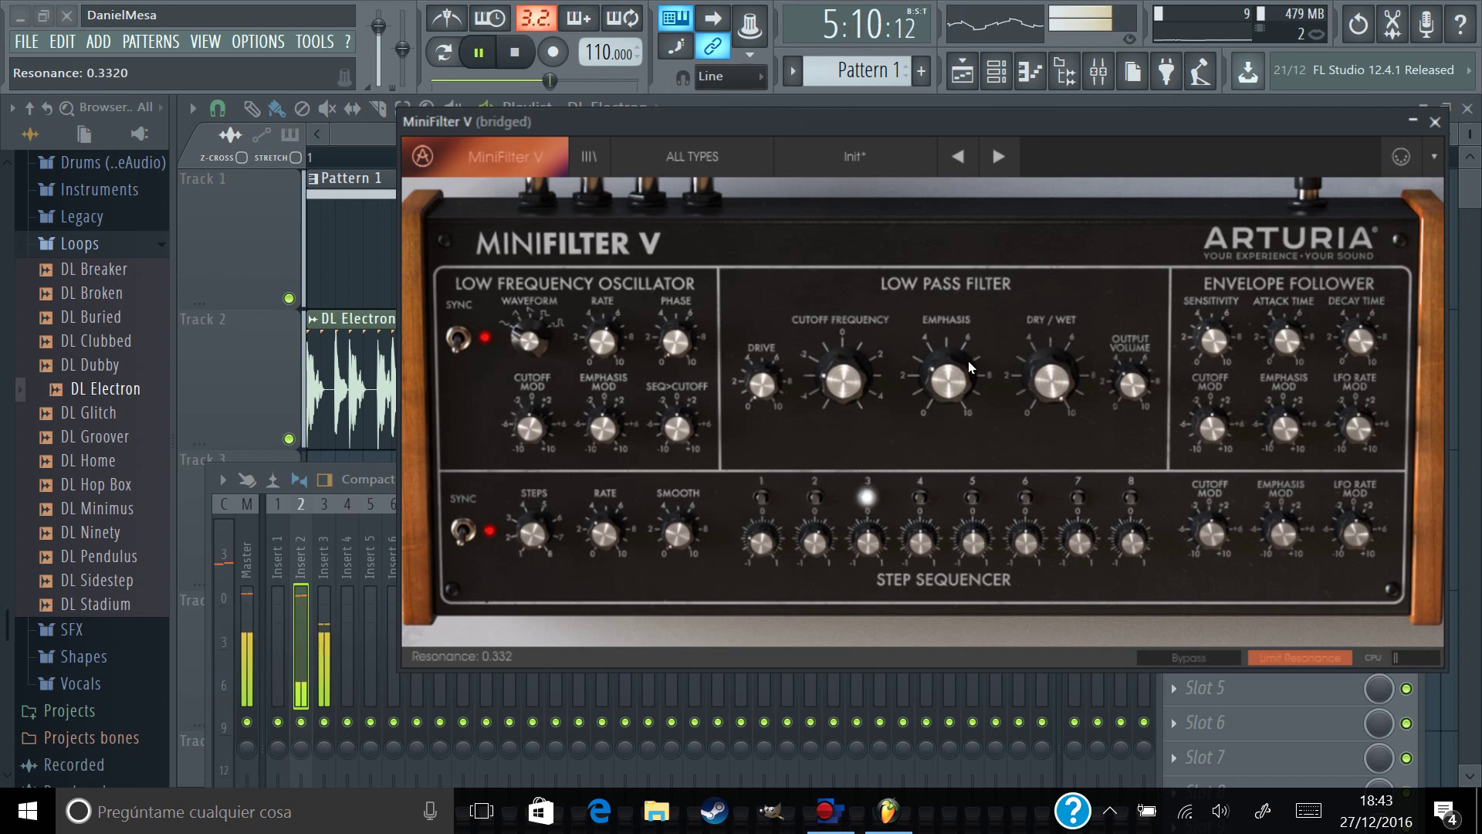
left_click_drag(945, 387, 947, 377)
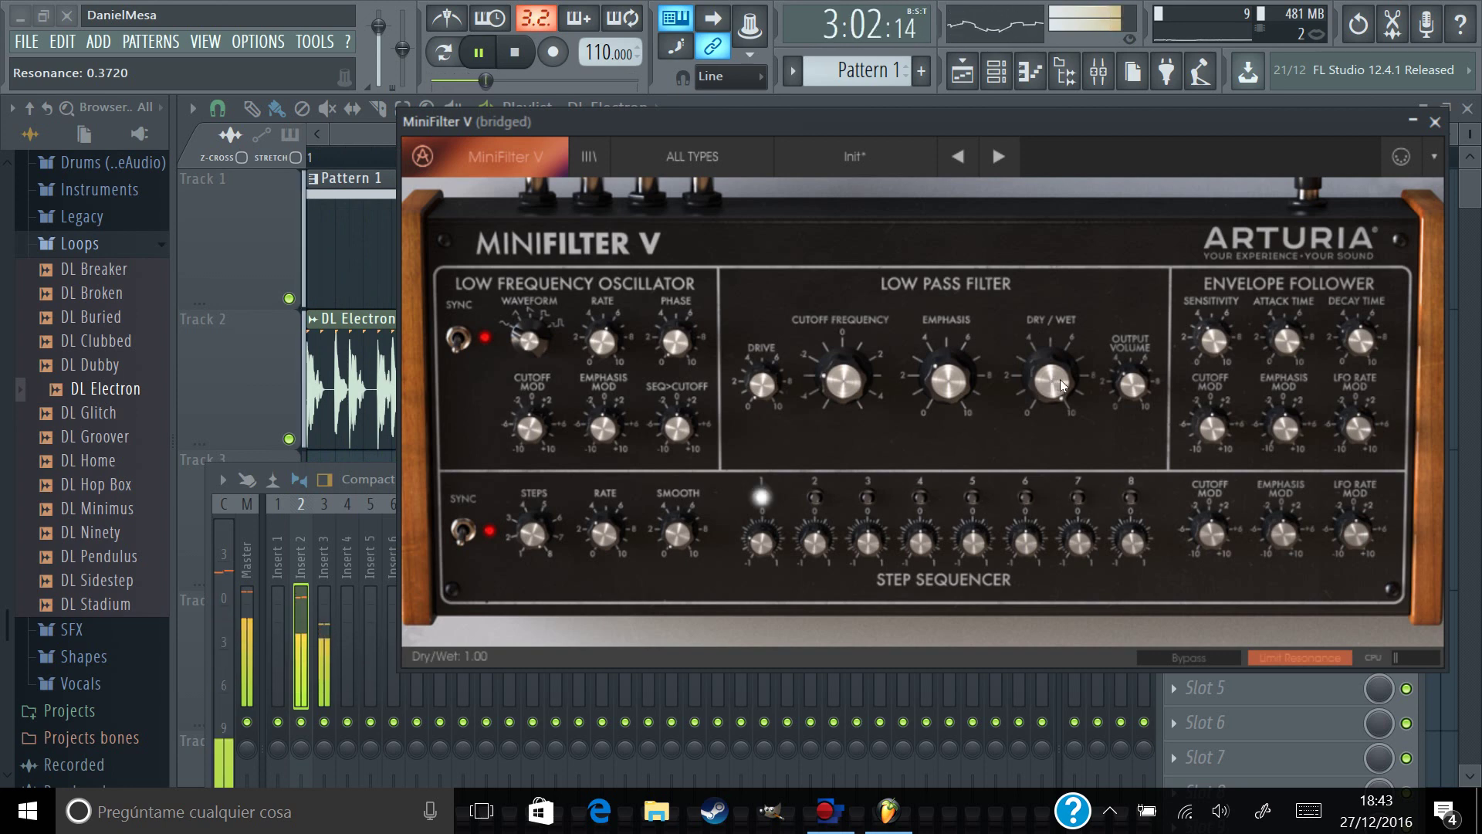
left_click_drag(1062, 386, 1065, 457)
scroll(1058, 396, "down", 2)
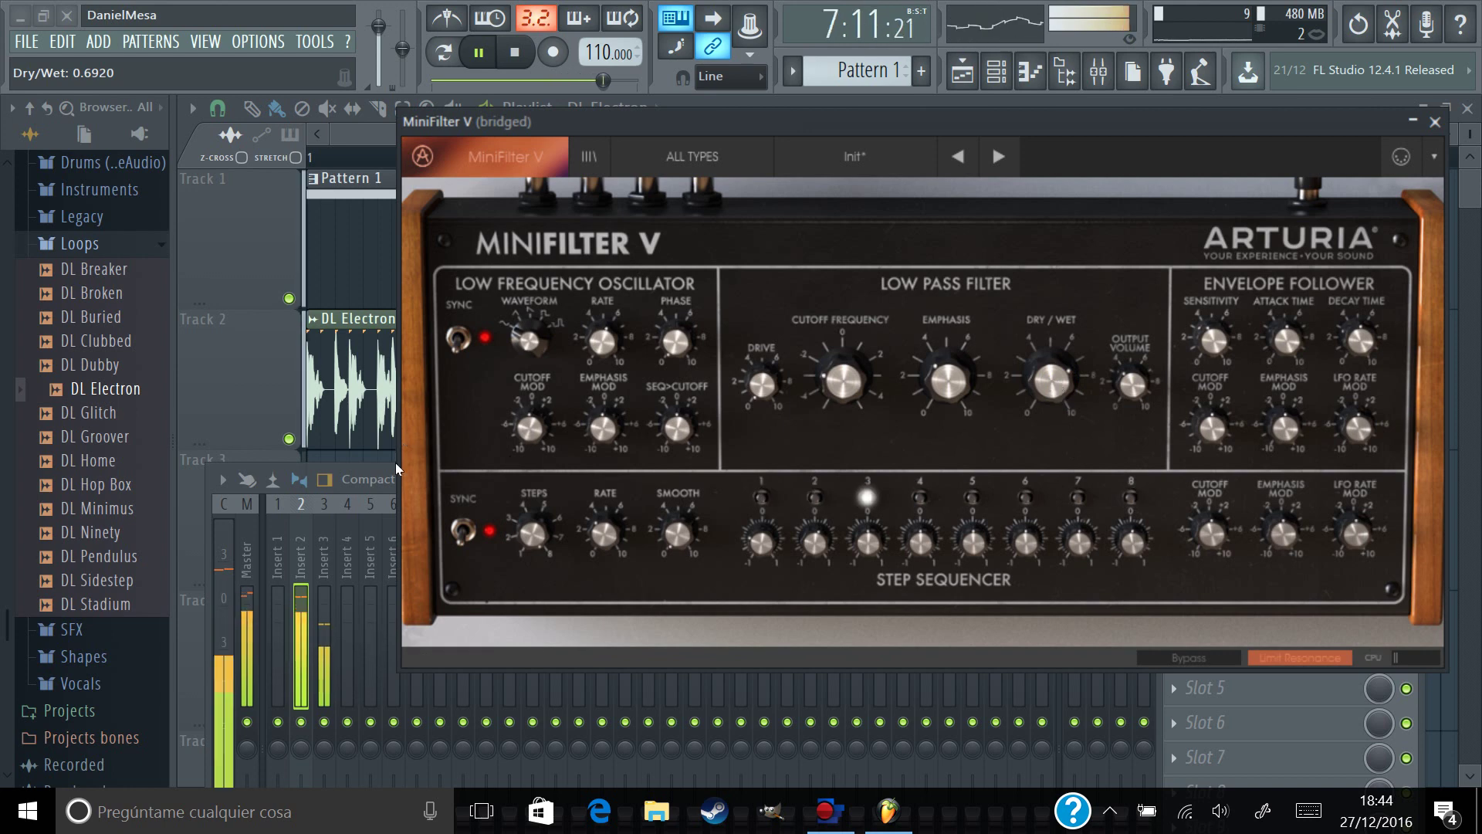
- Toggle MiniFilter V's slot on Insert 2 to compare the loop with and without it, and bring back the plugin editor
left_click(365, 477)
left_click(615, 473)
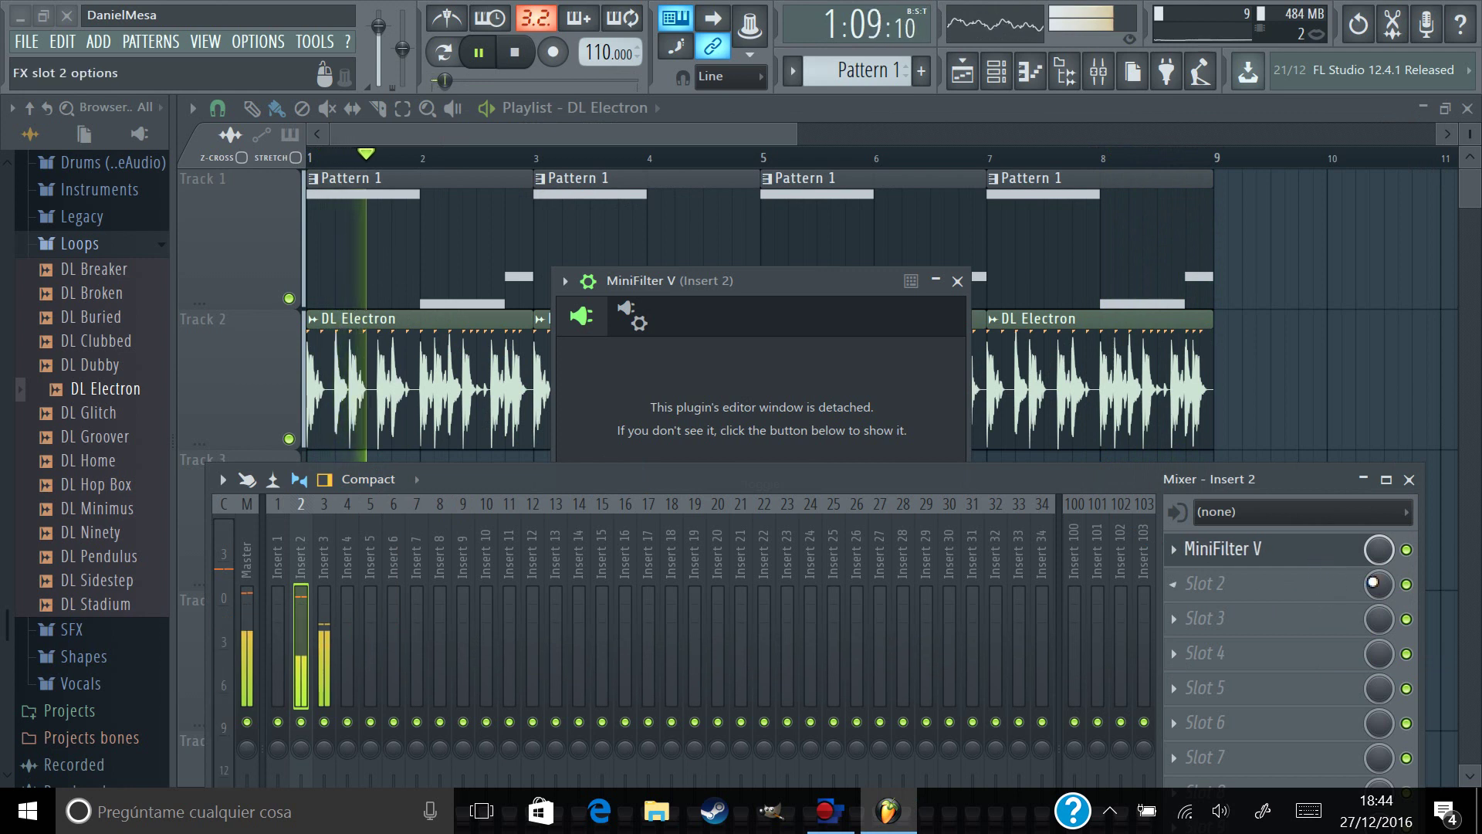
left_click(1406, 549)
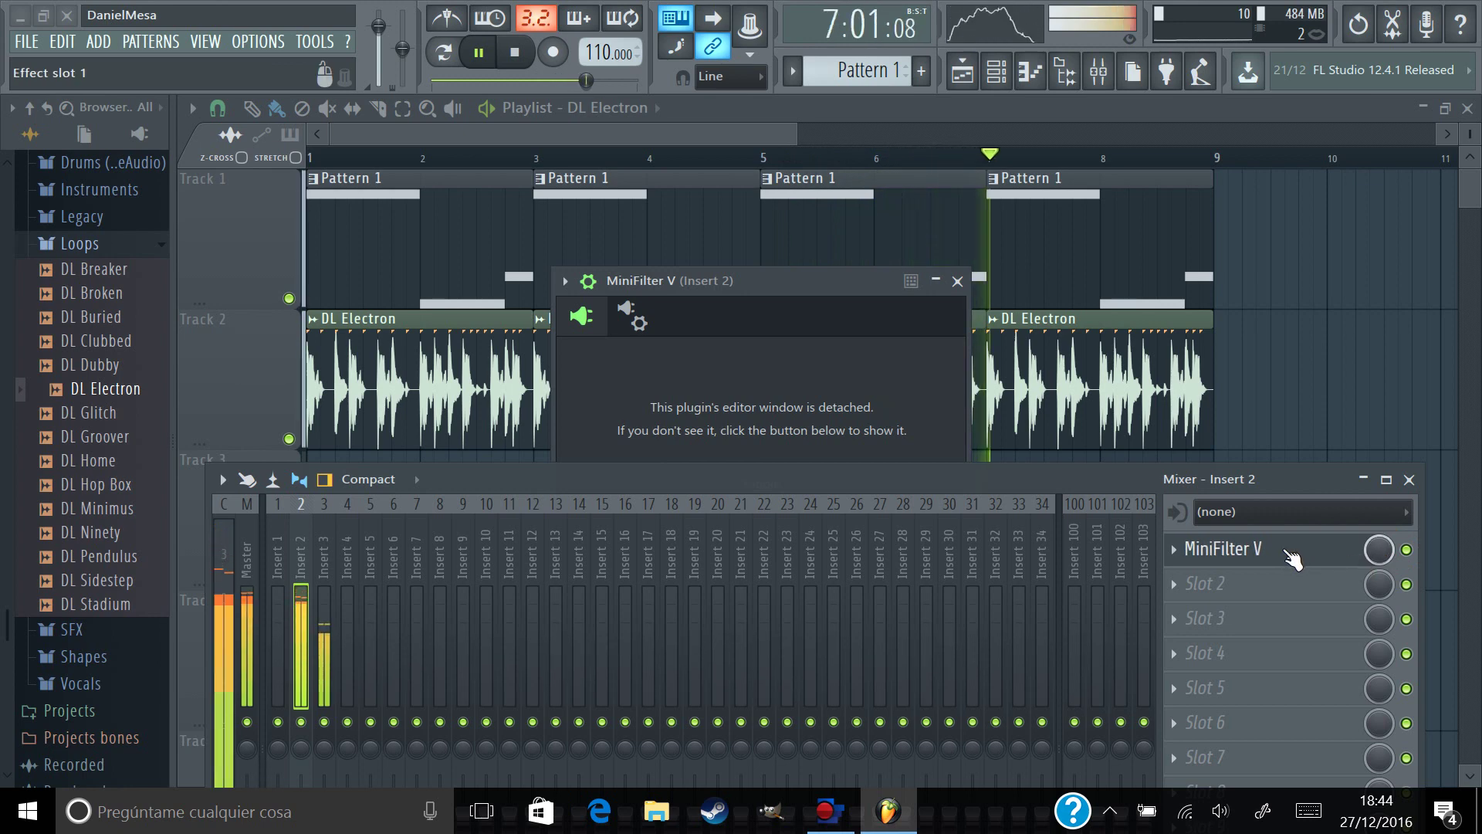
left_click(632, 318)
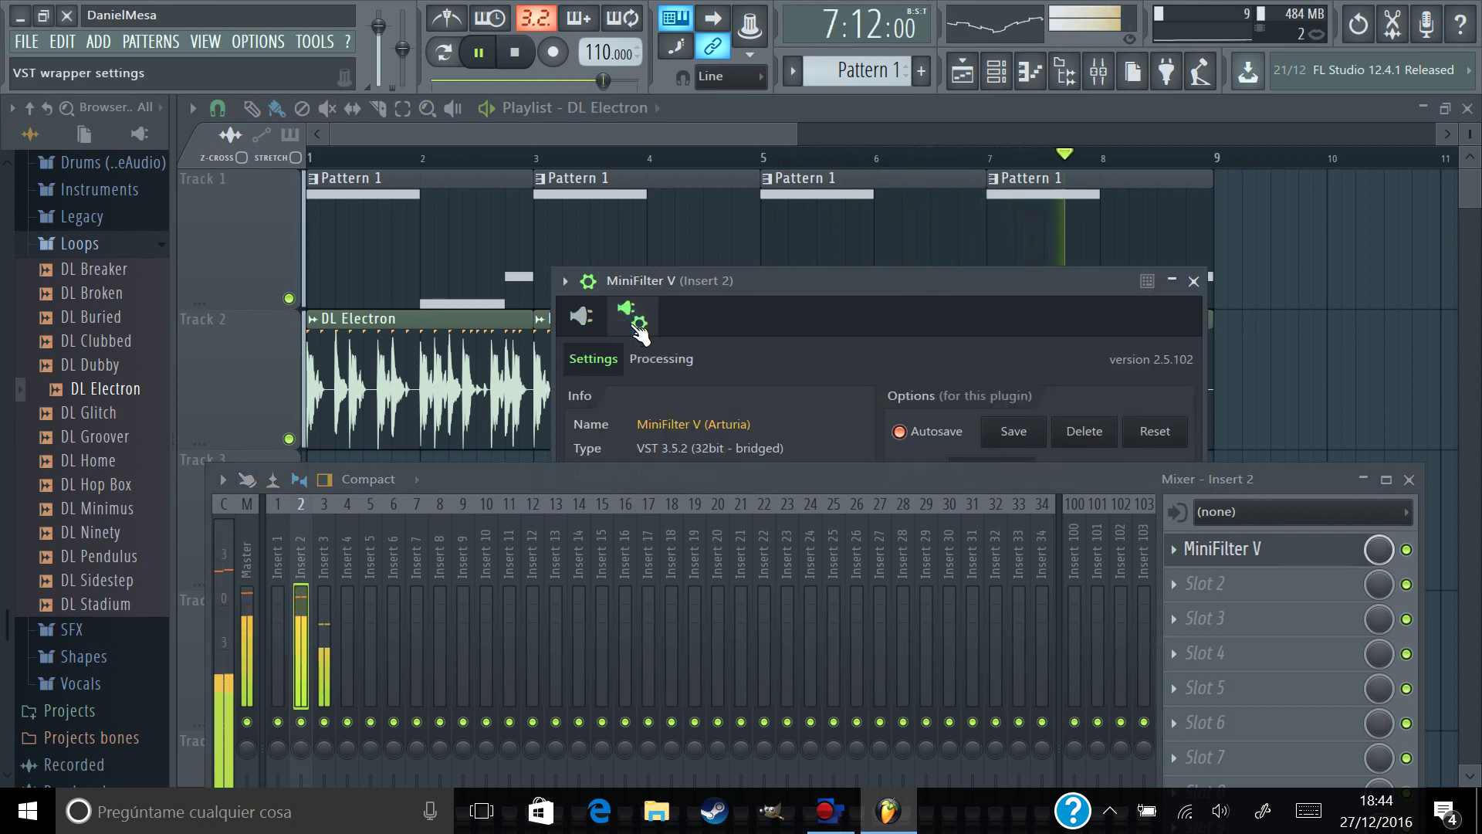
left_click(582, 316)
left_click_drag(758, 122, 877, 429)
- Open the DL Electron loop's channel settings and raise its level-adjustment volume to about 176%
double_click(460, 345)
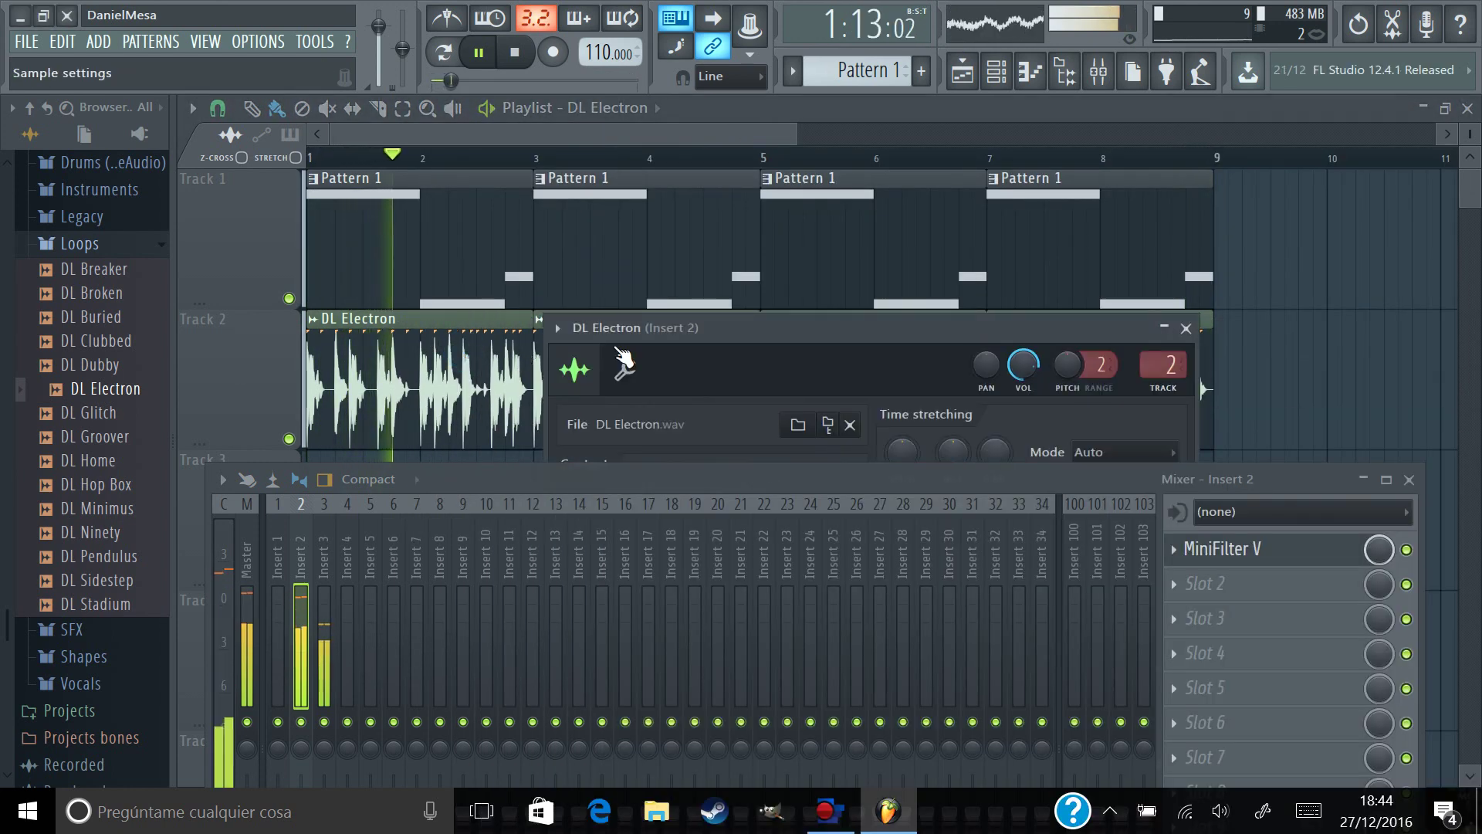
left_click_drag(623, 359, 666, 210)
left_click(668, 219)
left_click_drag(701, 329, 701, 297)
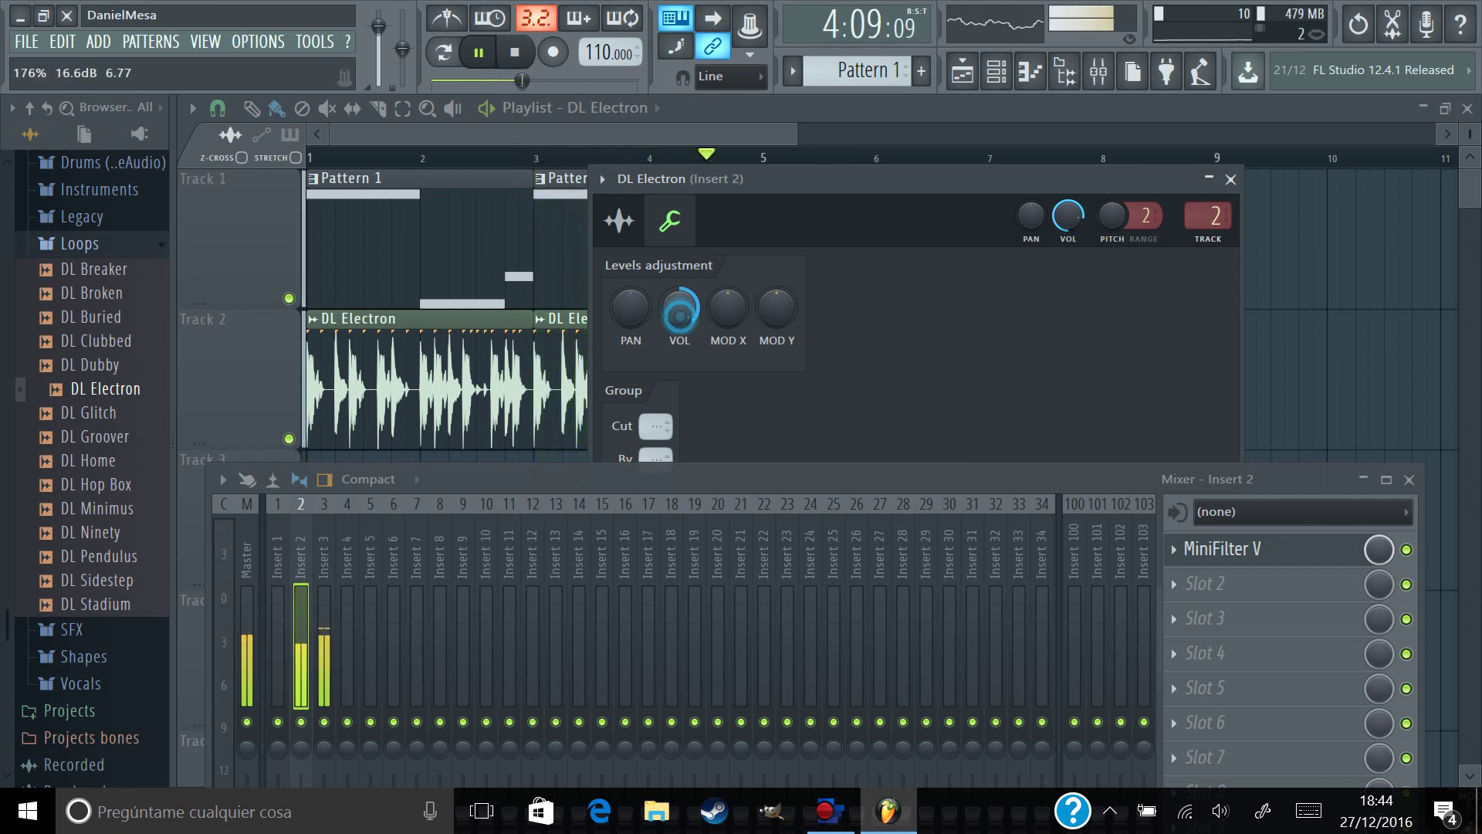
- In the MiniFilter V on Insert 3, raise sequencer step 2 and set the cutoff frequency to about 0.468
left_click(1230, 180)
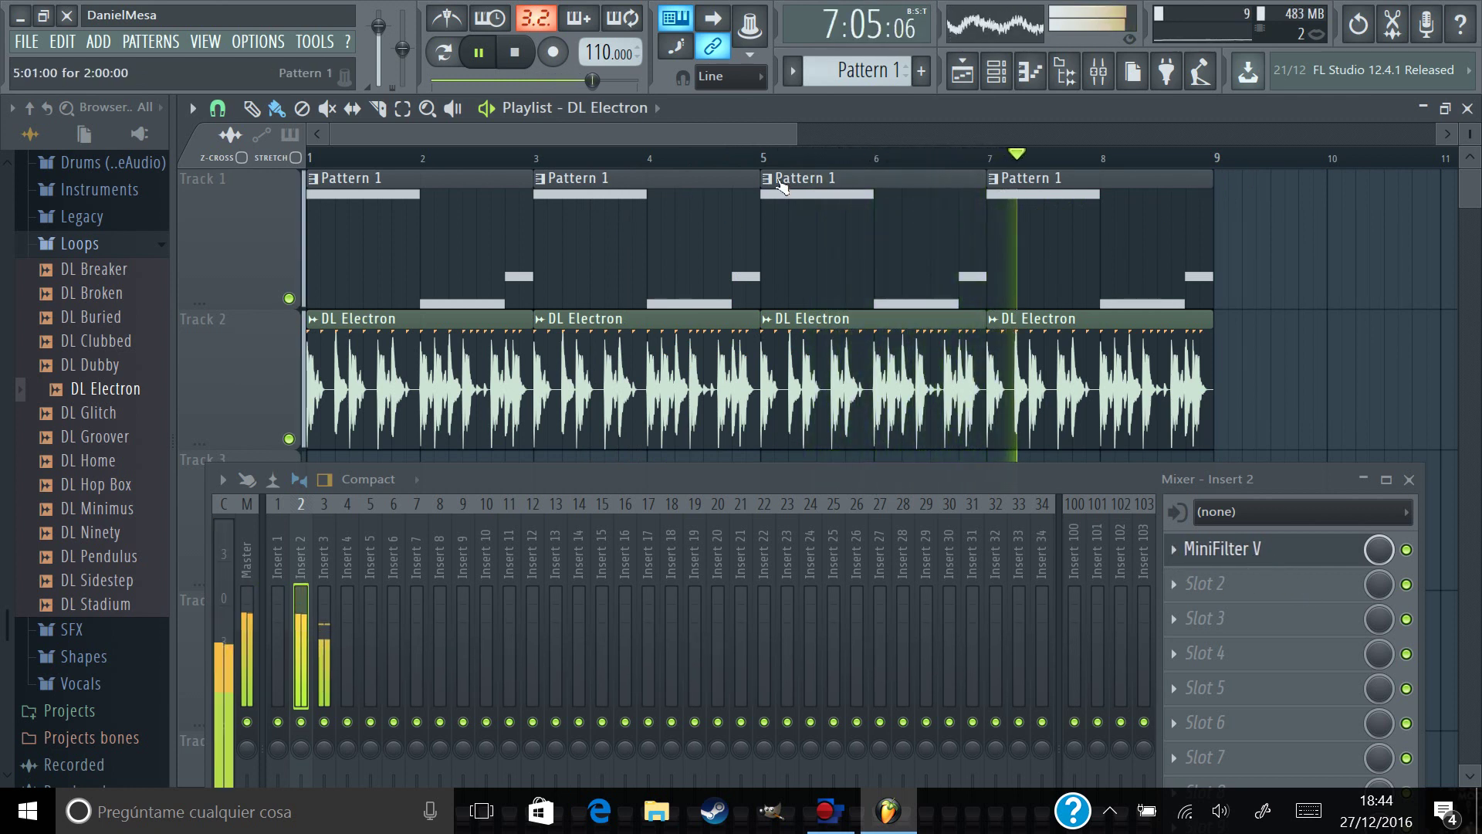
left_click(327, 559)
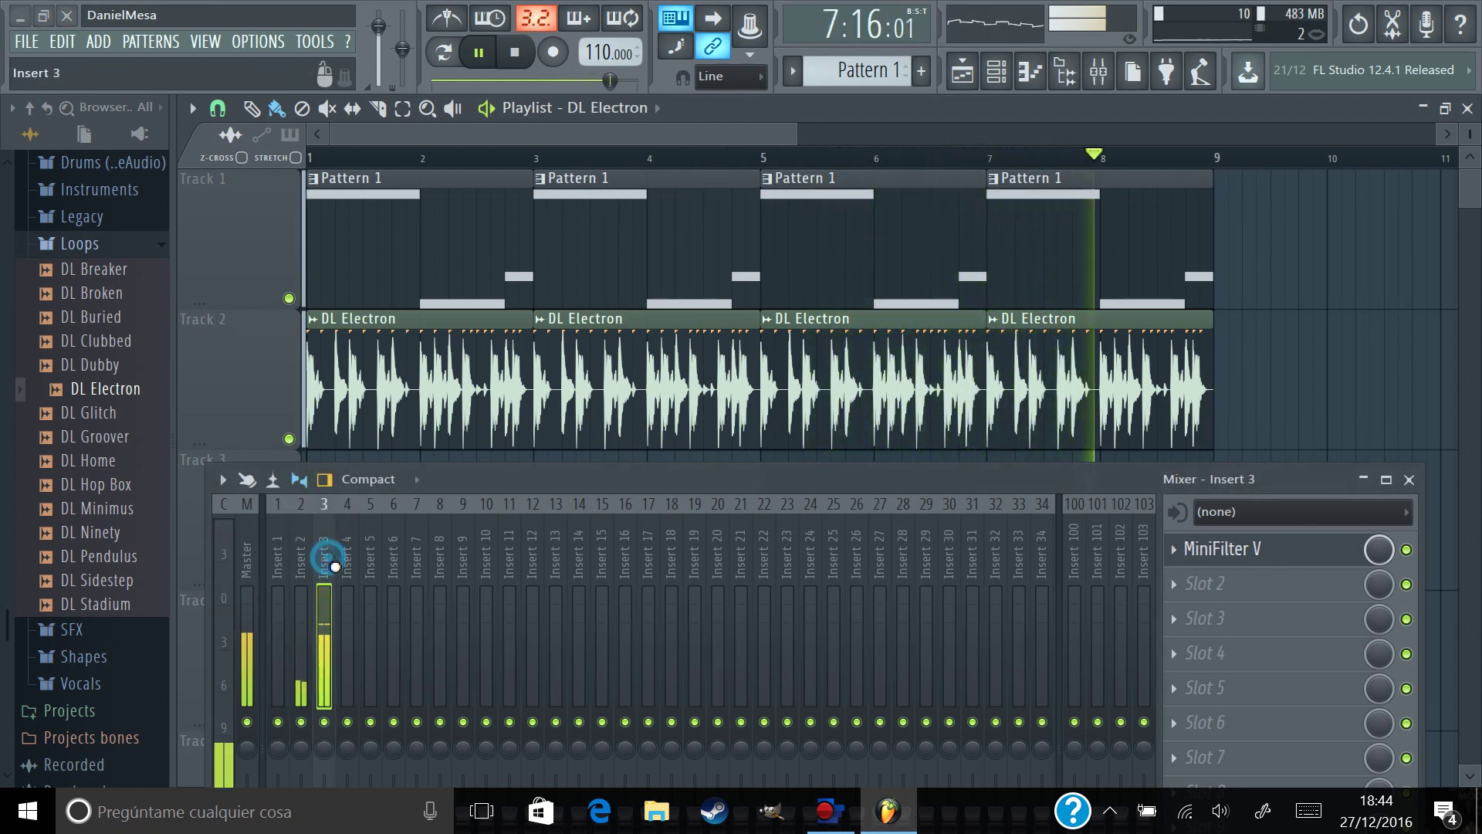
left_click(1261, 549)
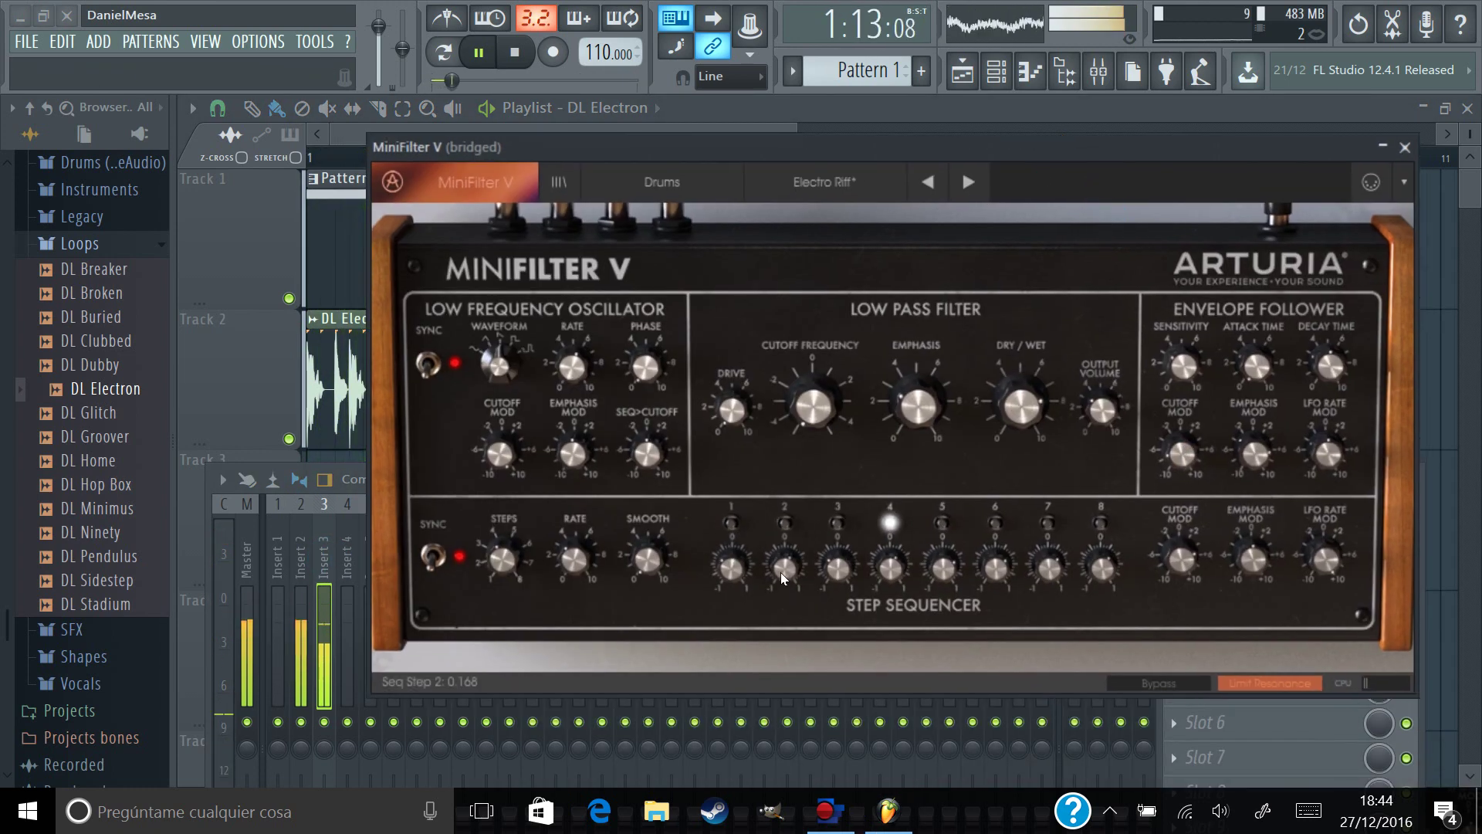
left_click_drag(782, 577, 792, 531)
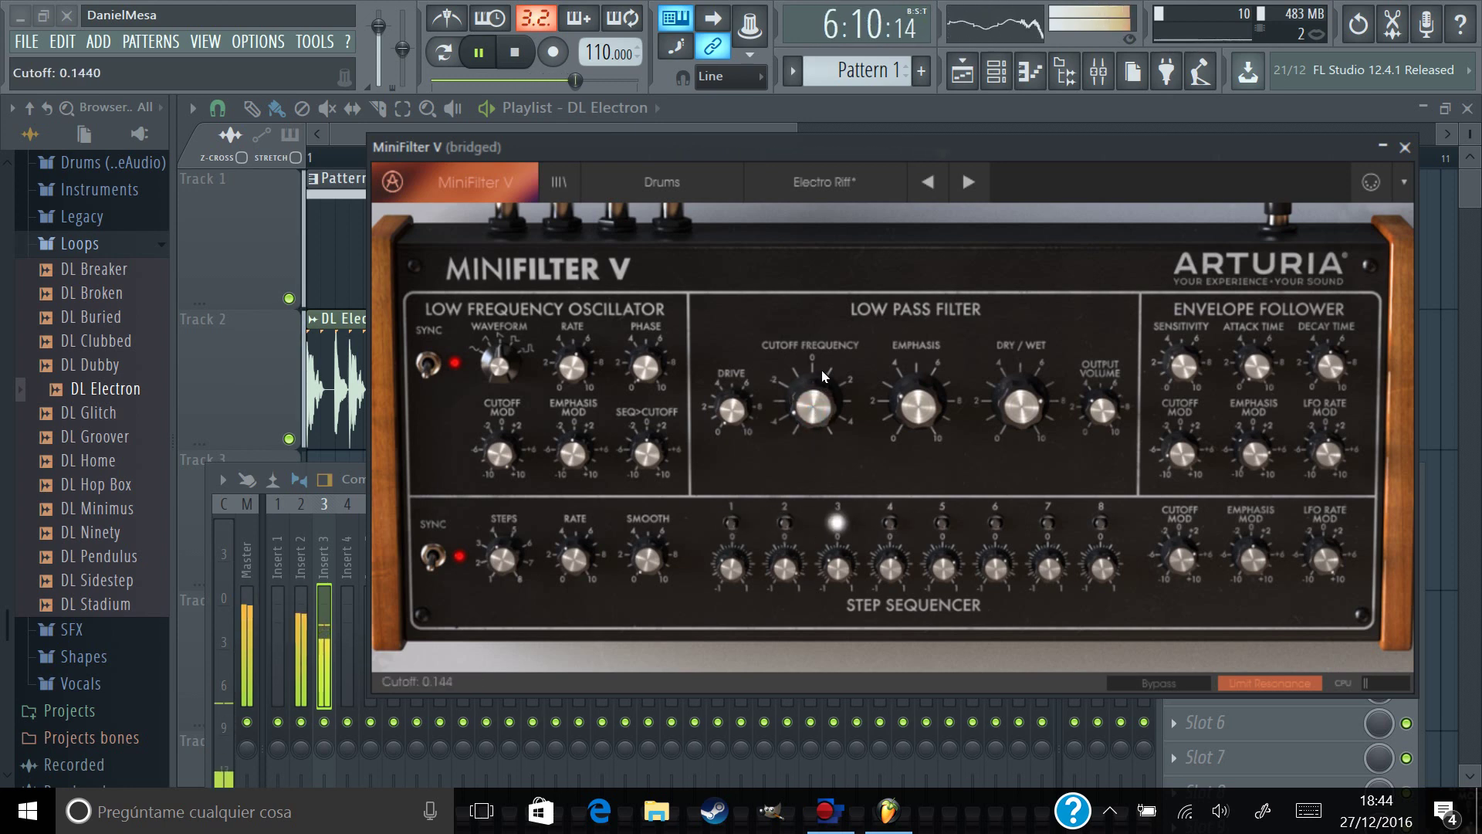
left_click_drag(831, 327, 856, 277)
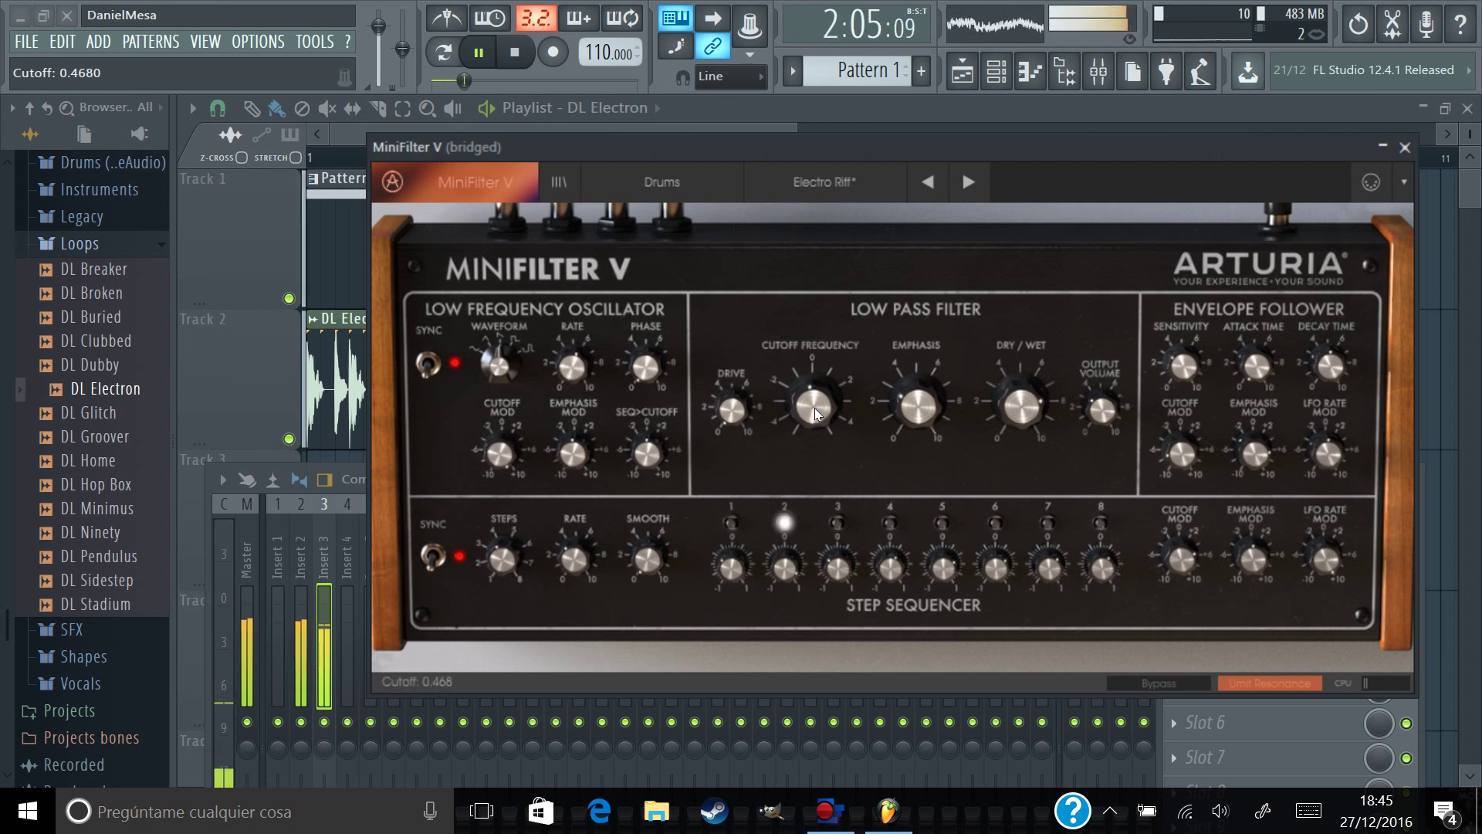
left_click_drag(1058, 149, 1409, 515)
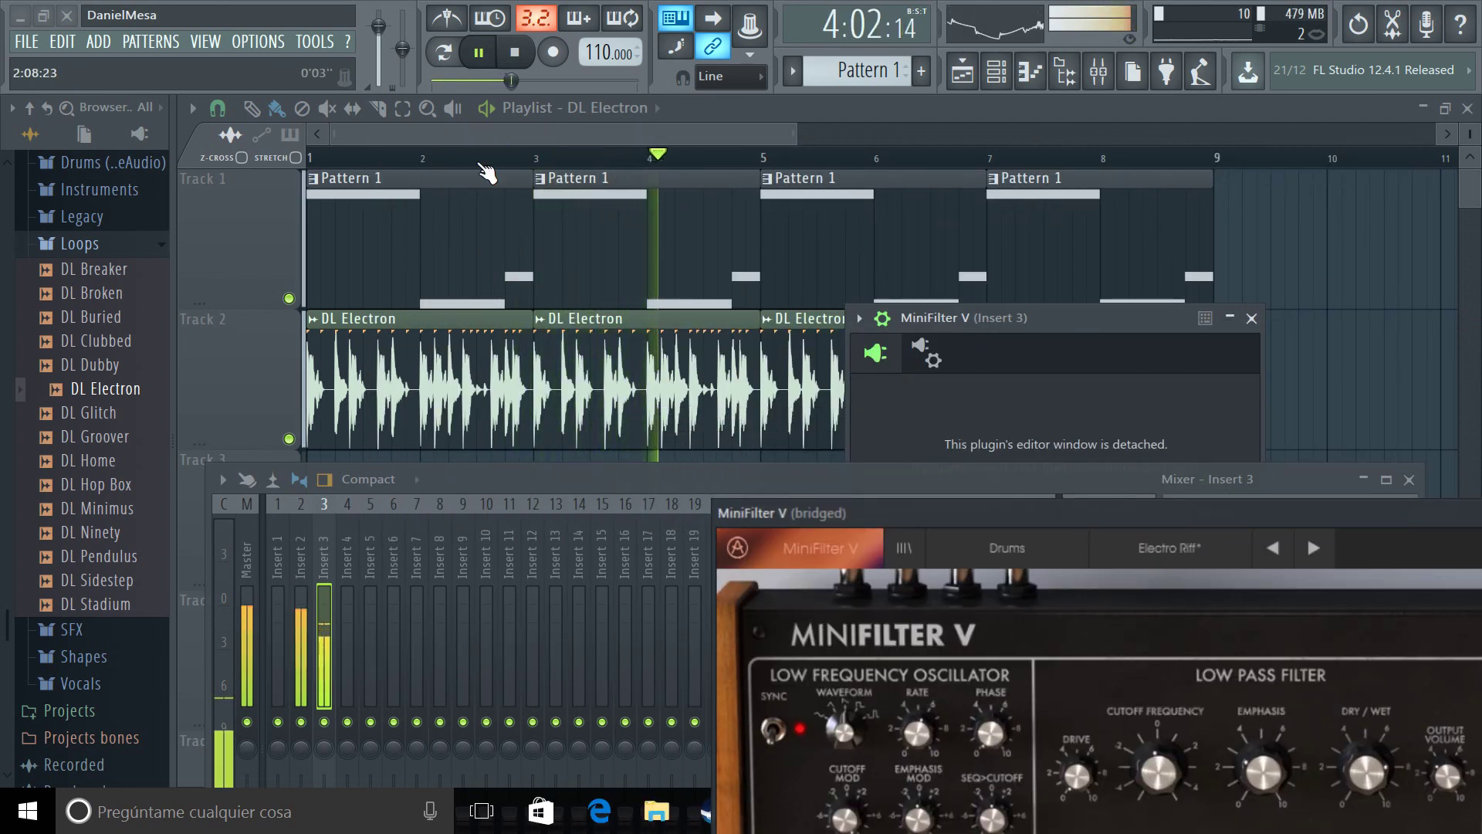
- Open Pattern 1's 3x Osc notes in the piano roll, select all of them and transpose them down one octave
key("Escape")
double_click(429, 247)
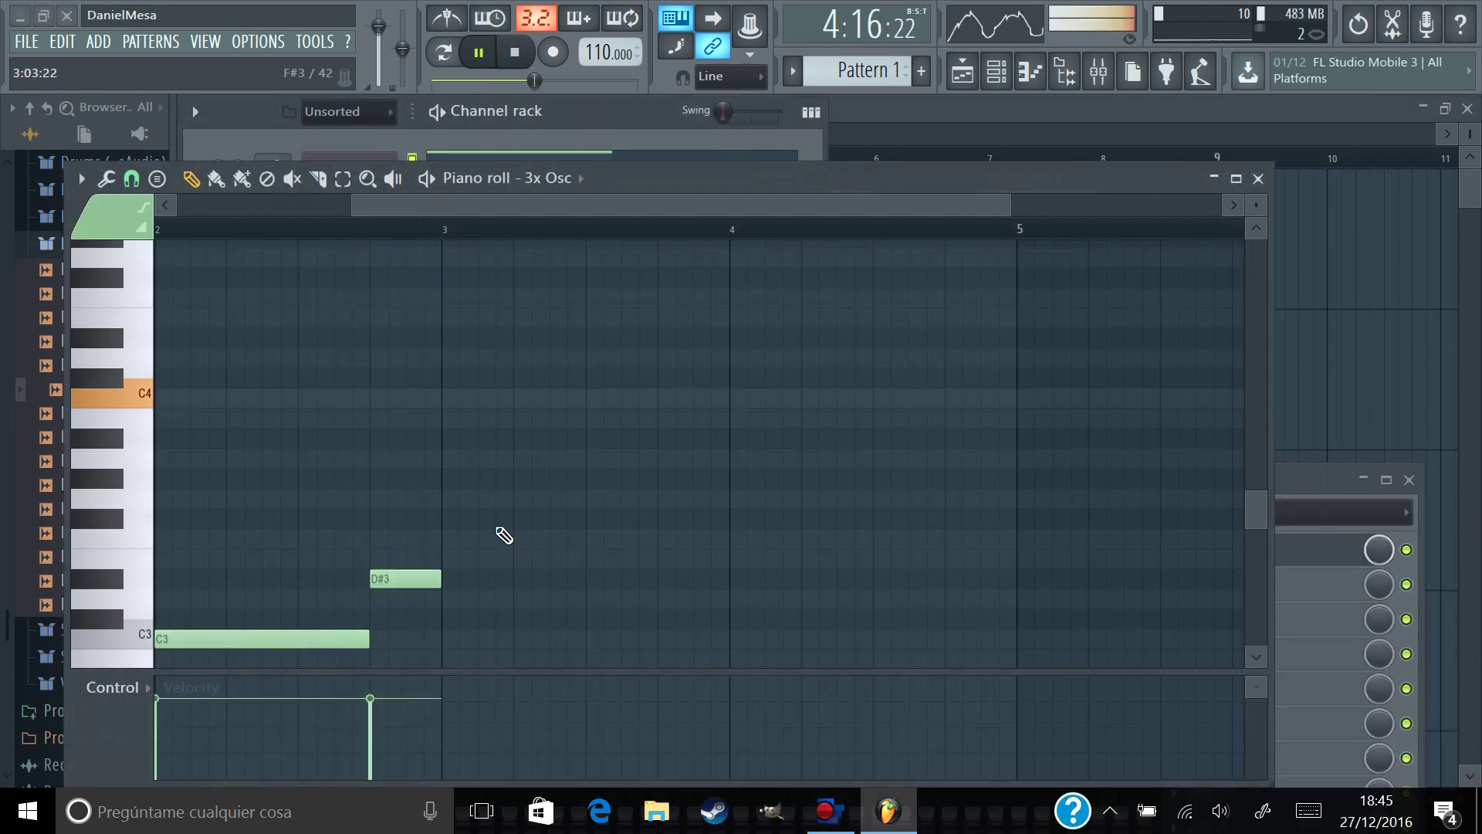
scroll(433, 489, "down", 3)
left_click_drag(159, 281, 532, 570)
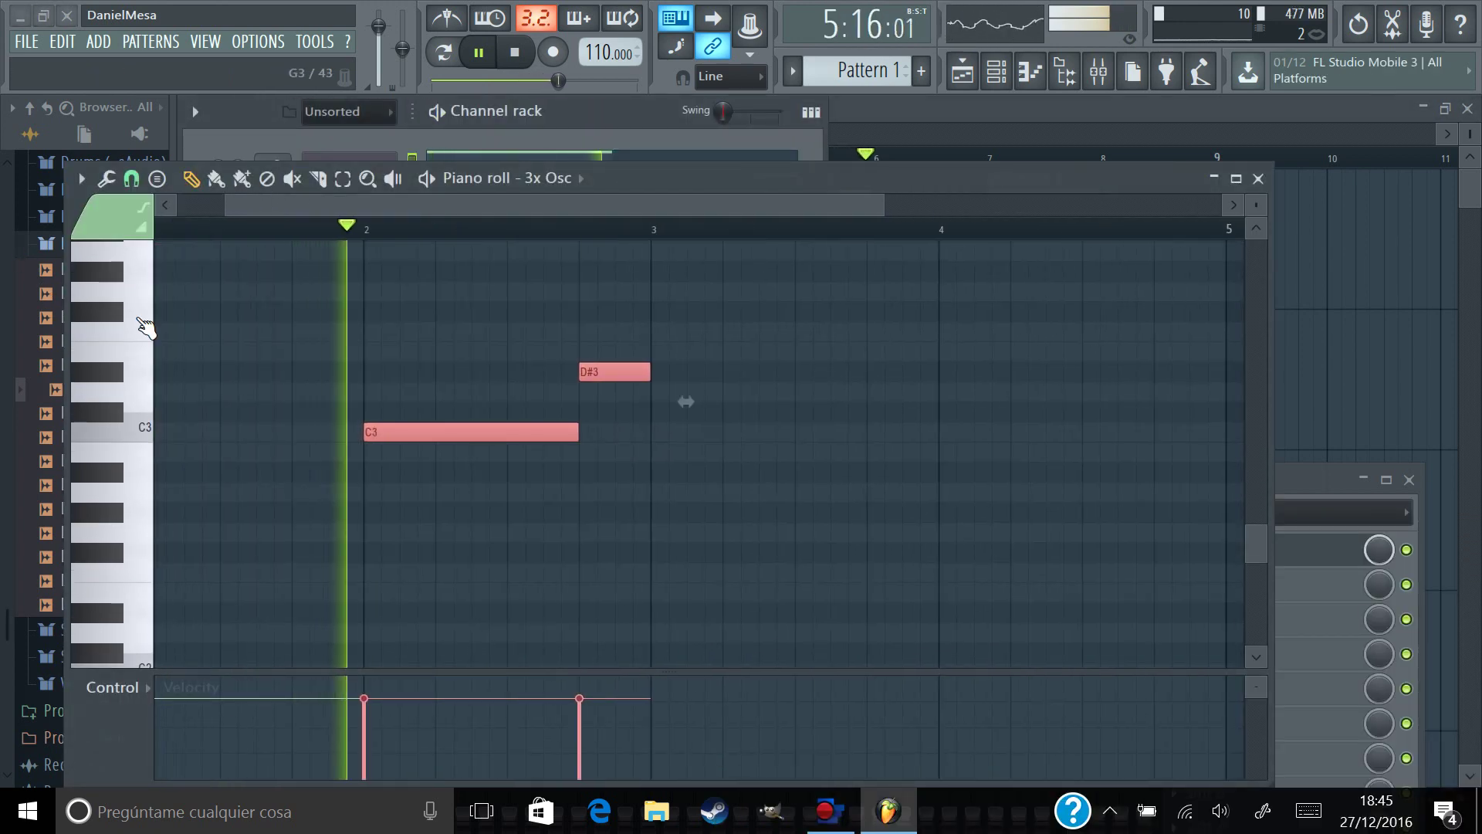
left_click_drag(764, 568, 735, 549)
scroll(463, 502, "up", 3)
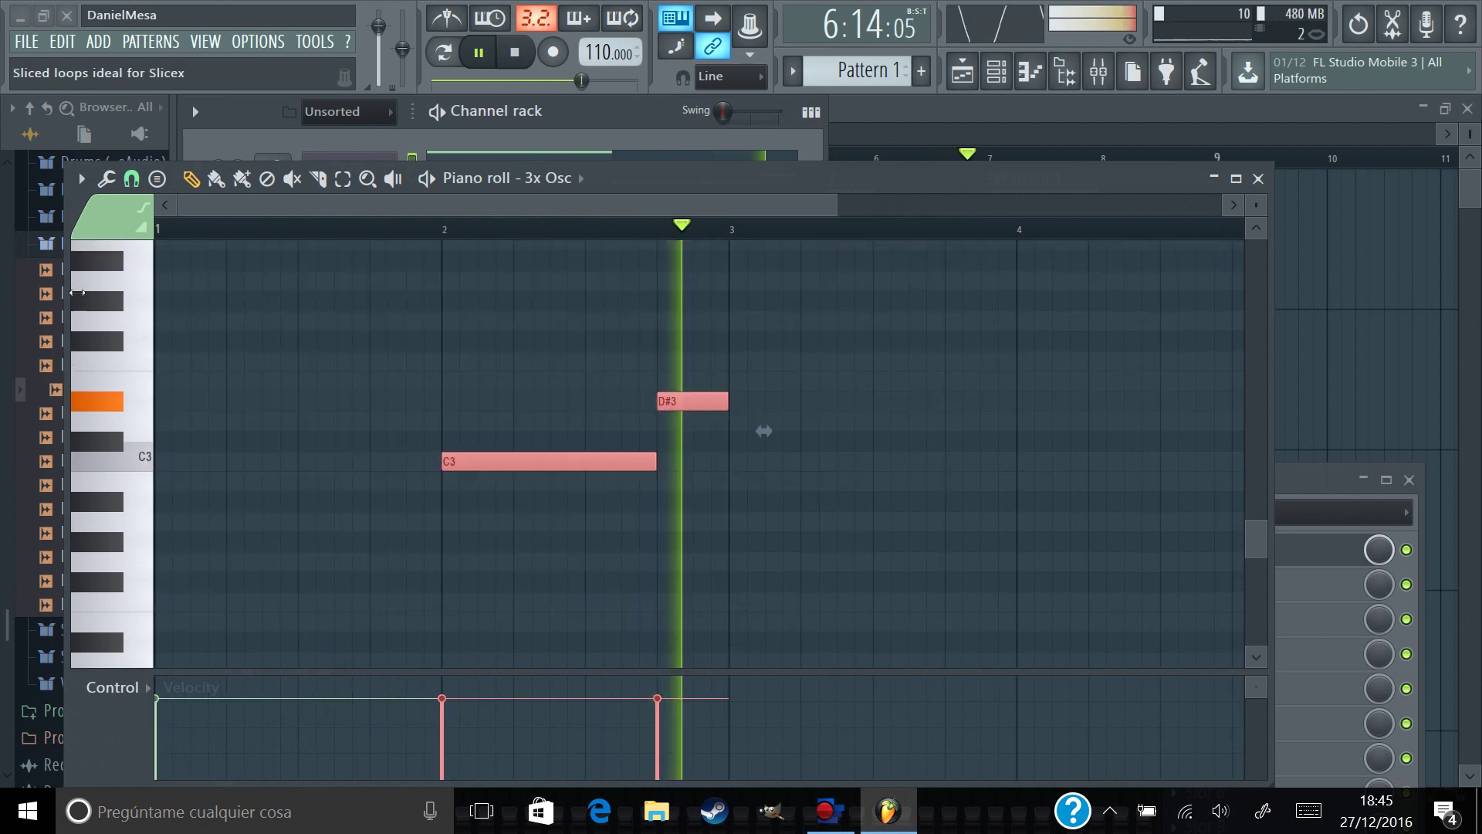
scroll(259, 472, "up", 3)
scroll(691, 618, "down", 2)
left_click_drag(728, 610, 154, 274)
key("space")
left_click_drag(224, 333, 169, 600)
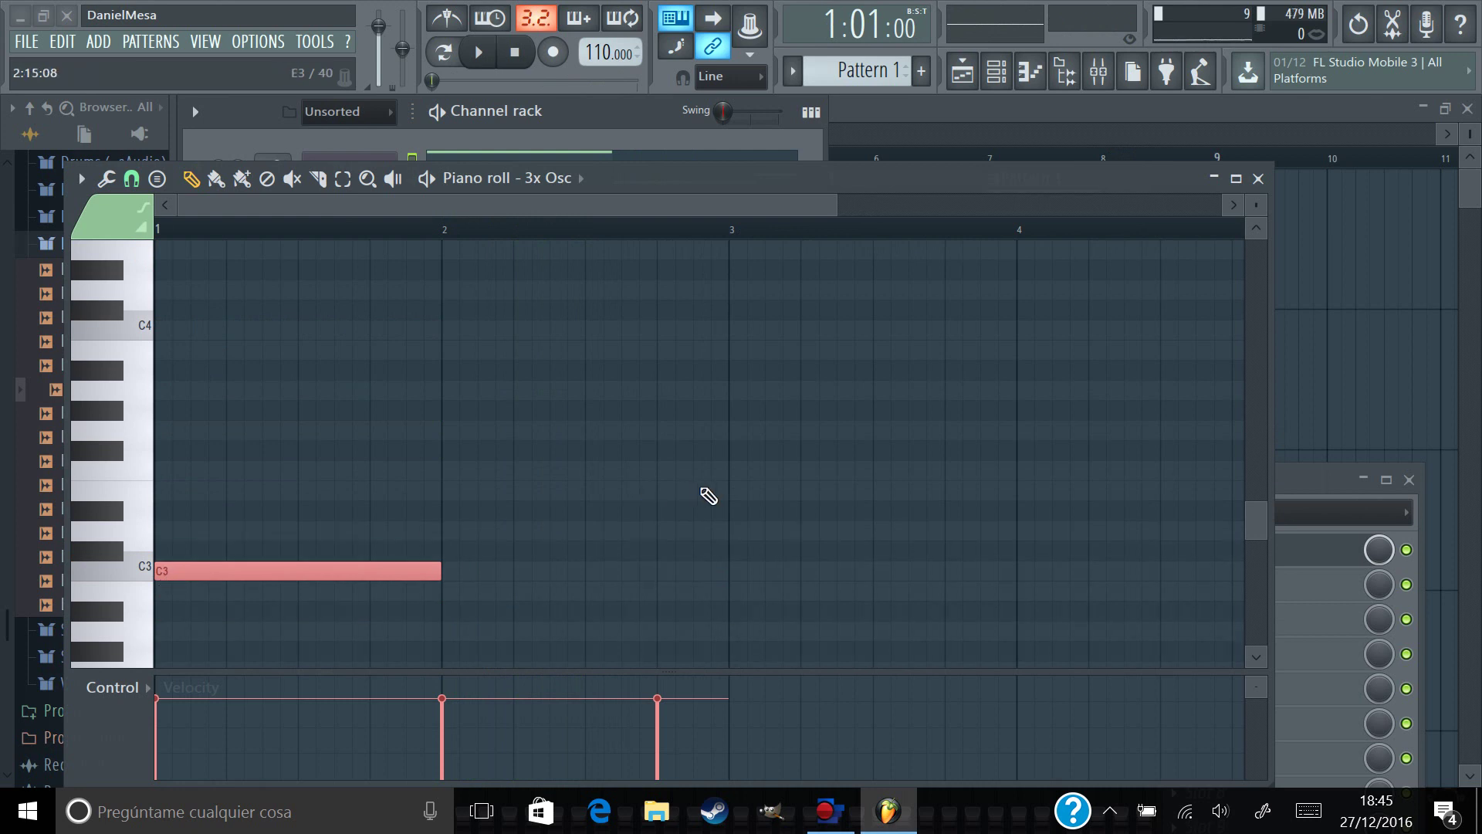
- Play the song to hear the lowered 3x Osc notes, check them in the piano roll and close it
key("space")
scroll(708, 491, "down", 4)
scroll(705, 489, "up", 3)
scroll(704, 486, "down", 1)
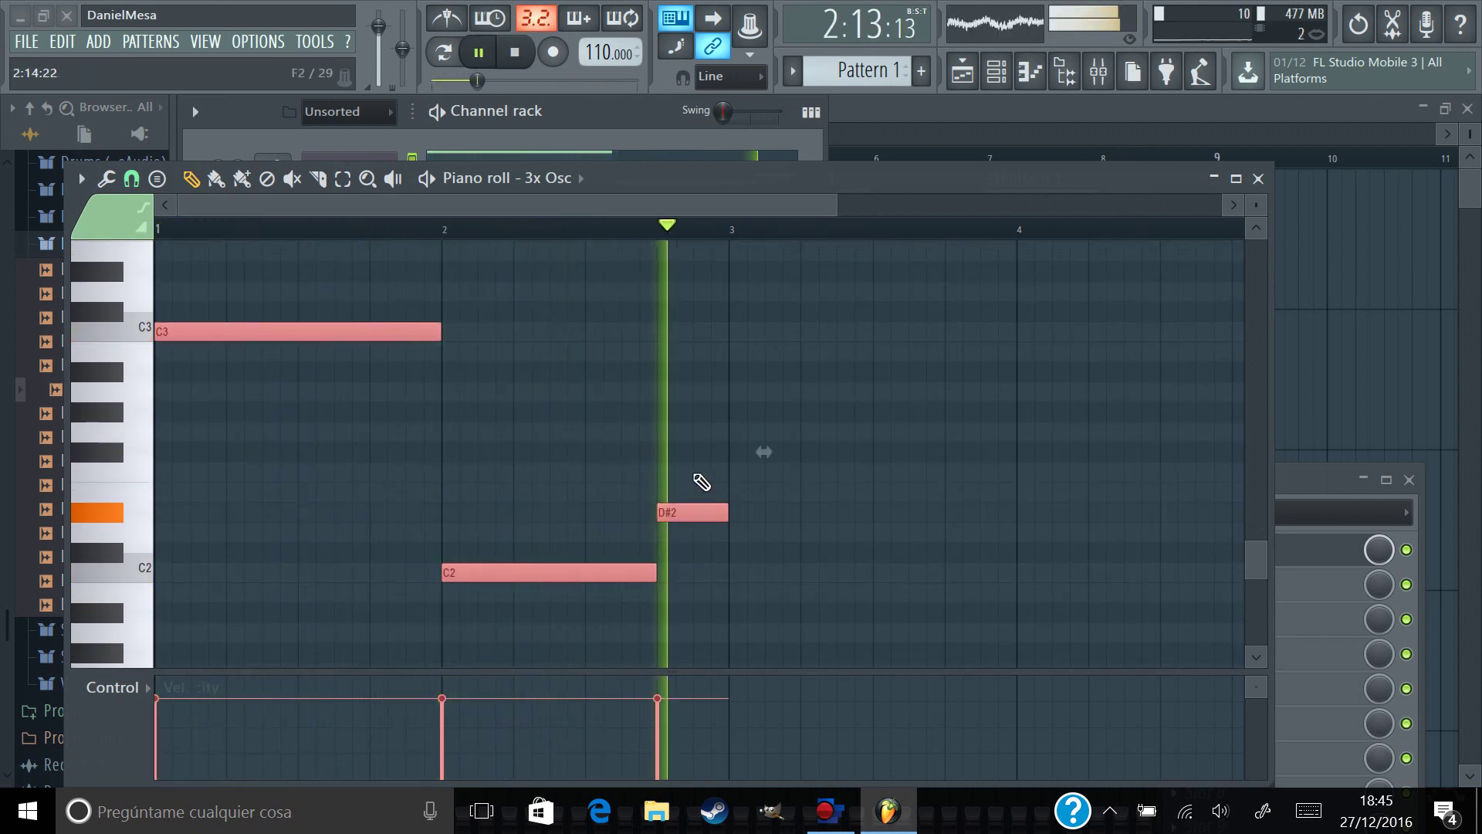
scroll(775, 471, "up", 2)
scroll(646, 466, "up", 2)
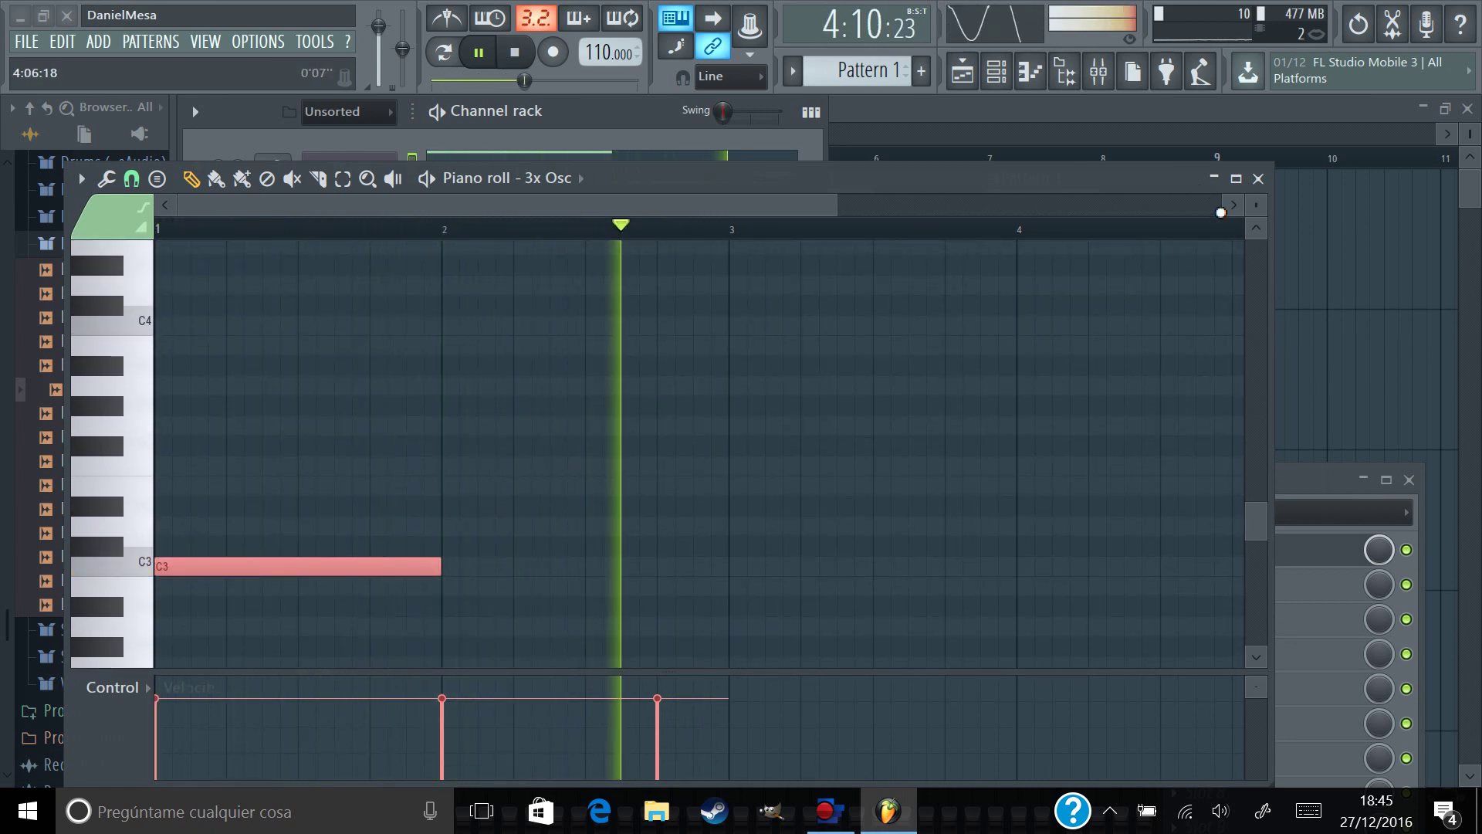
left_click(1258, 179)
- Open 3x Osc and set oscillator 1 to sine, oscillator 2 to square and oscillator 3 to noise
left_click(349, 166)
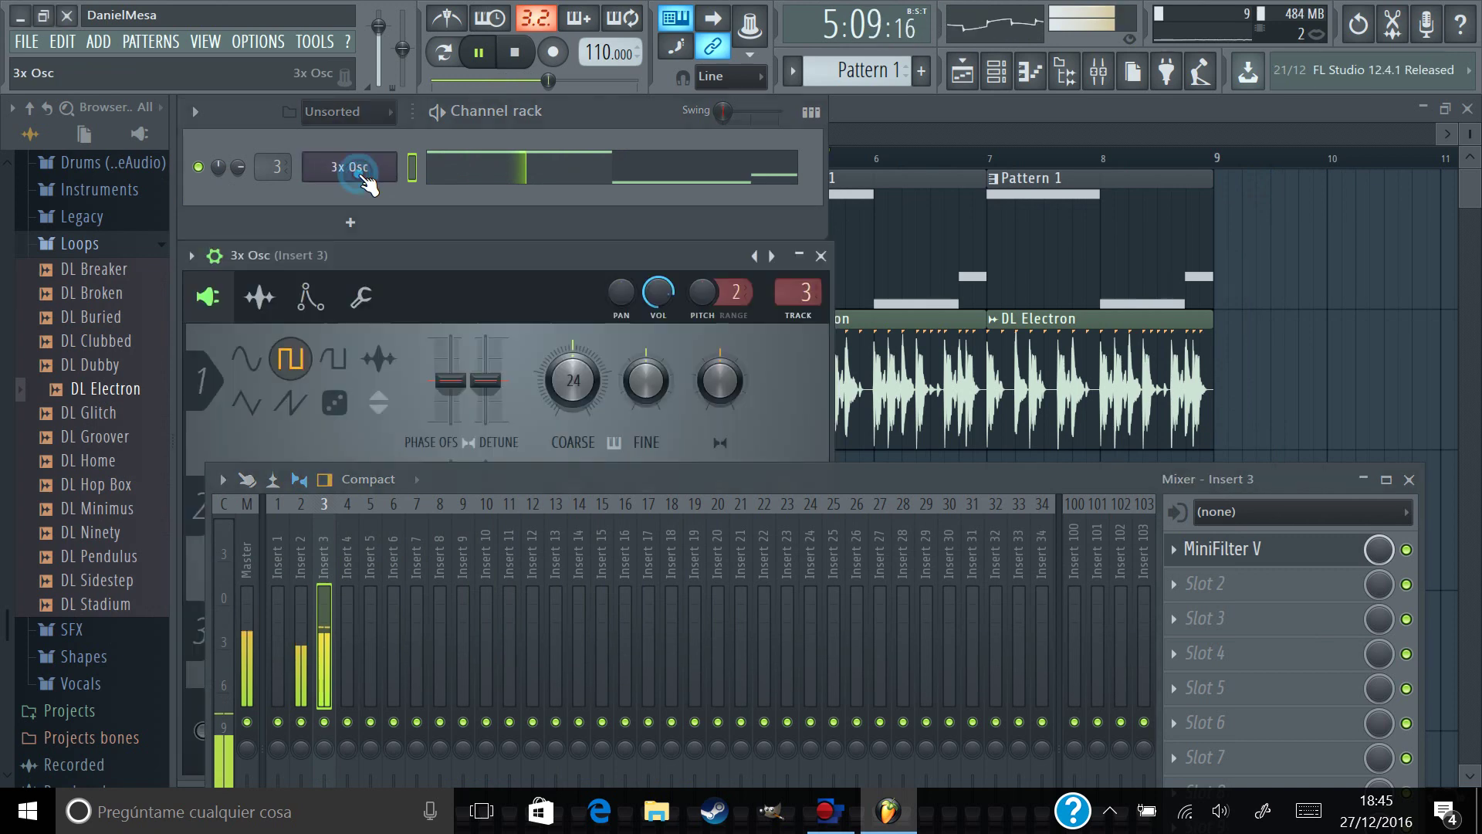
left_click_drag(566, 260, 1052, 170)
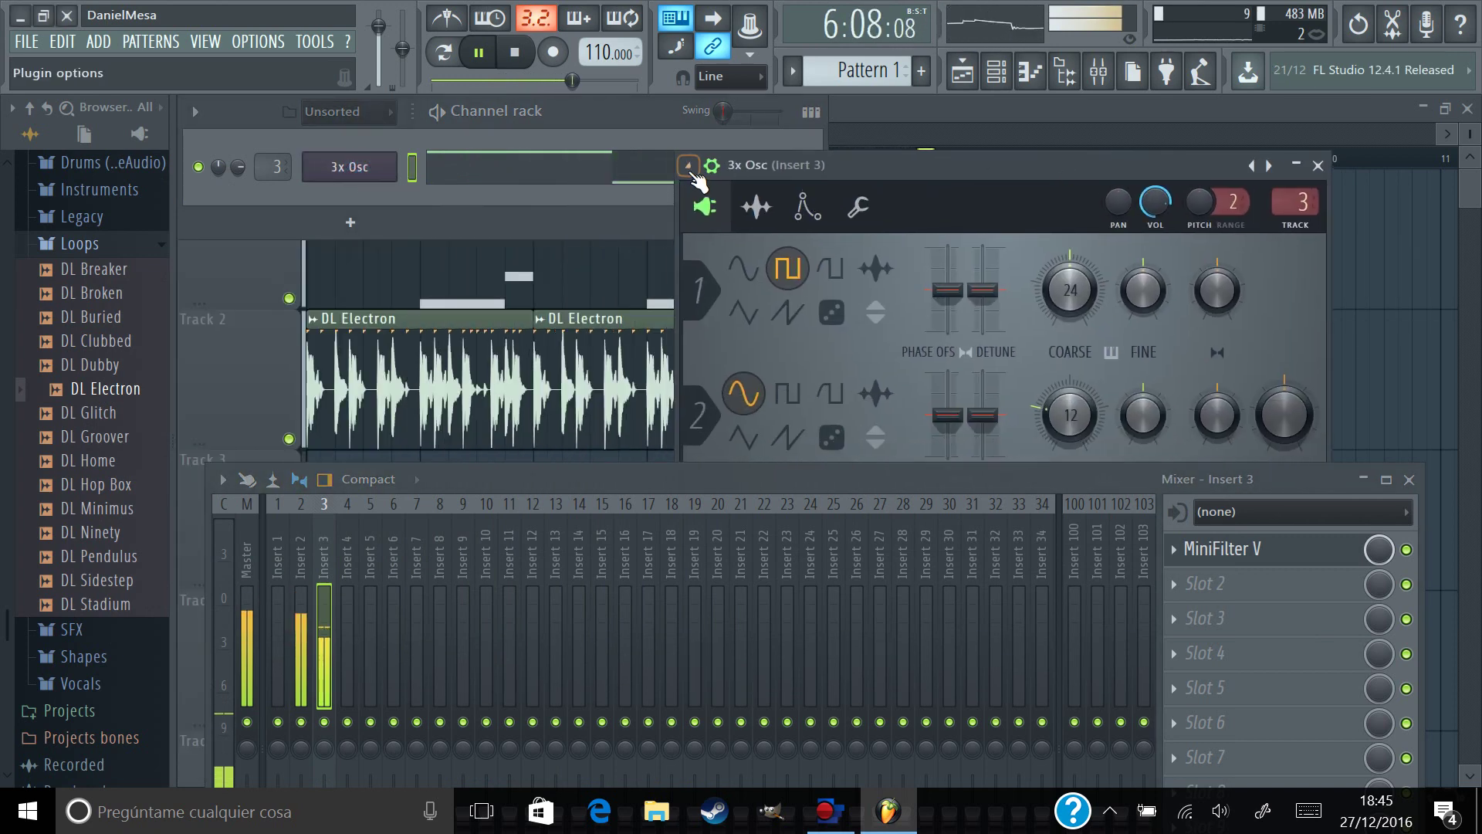
left_click(688, 165)
left_click(959, 166)
left_click_drag(958, 170, 487, 139)
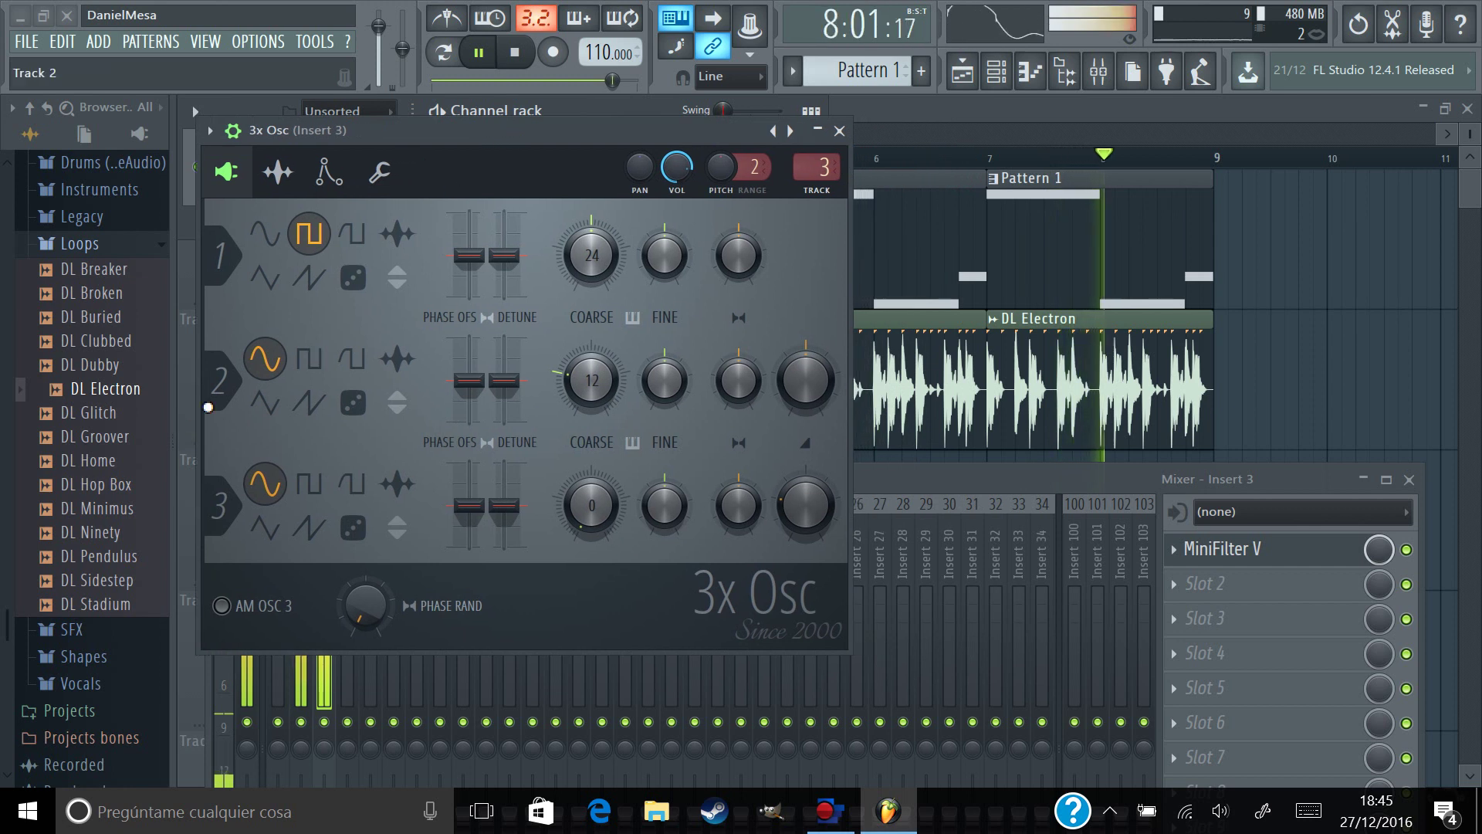
left_click(308, 358)
left_click(317, 480)
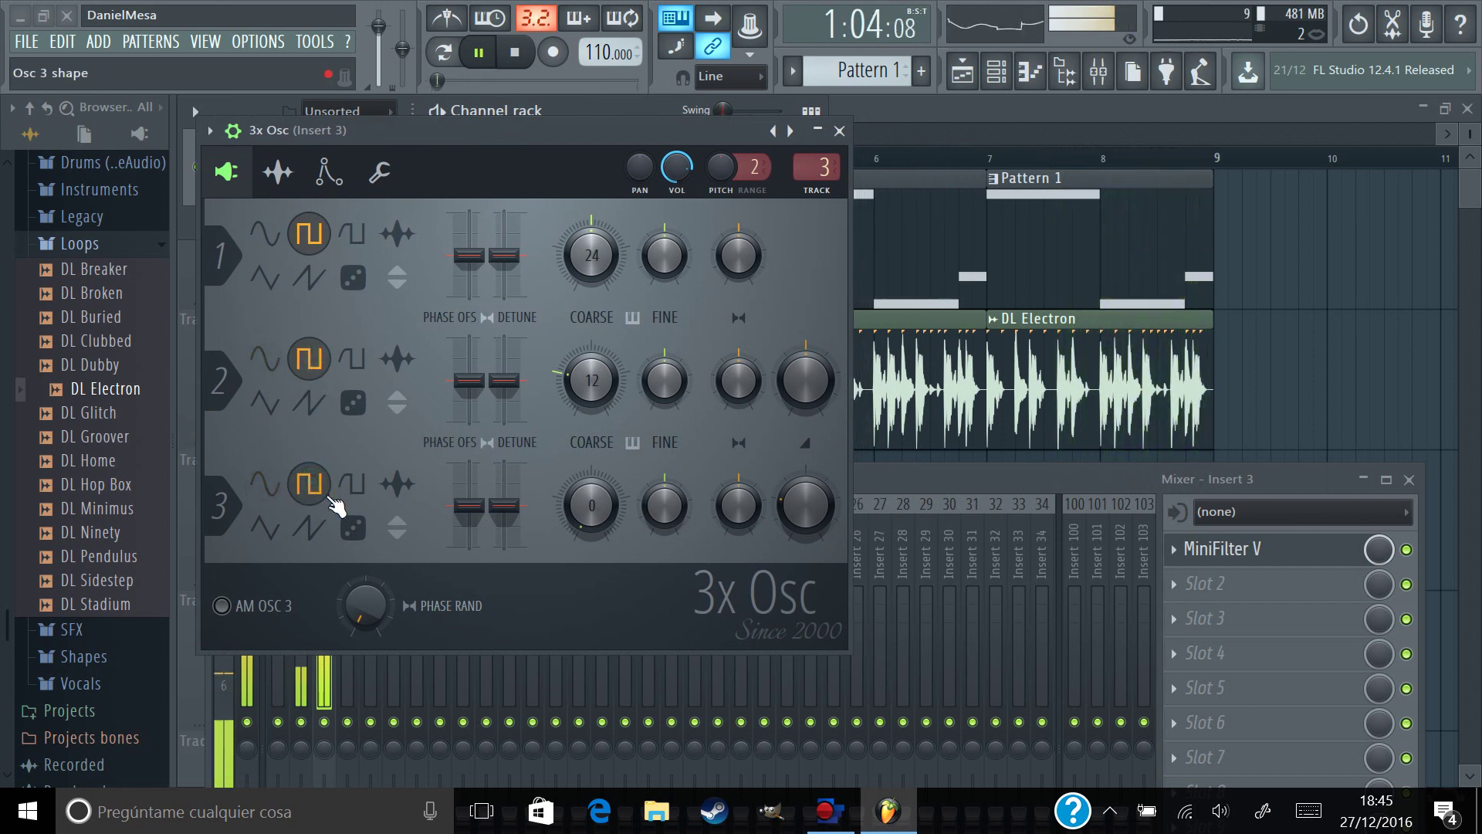
left_click(353, 485)
left_click(357, 531)
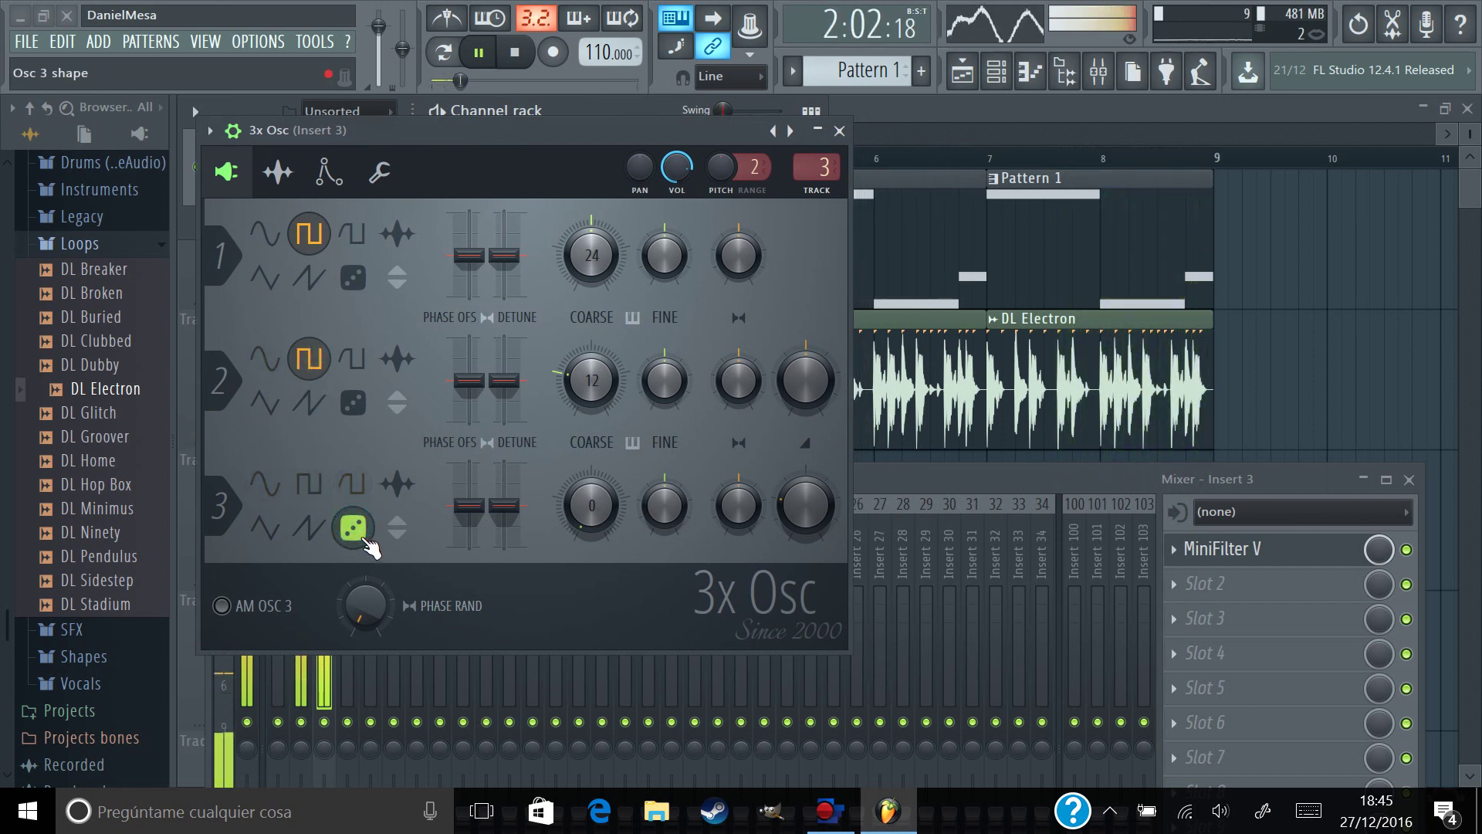
left_click(264, 233)
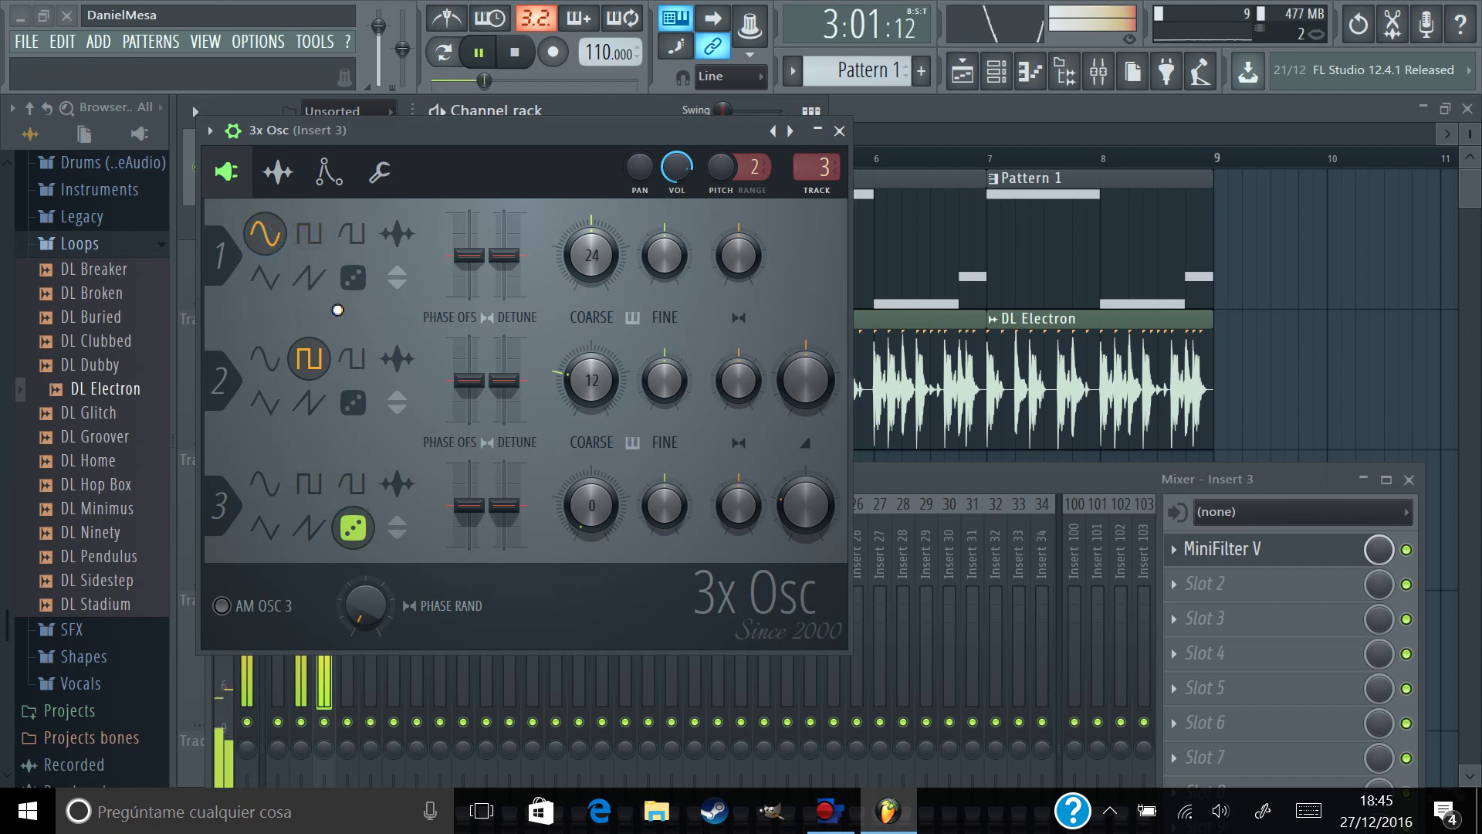
left_click_drag(575, 130, 591, 160)
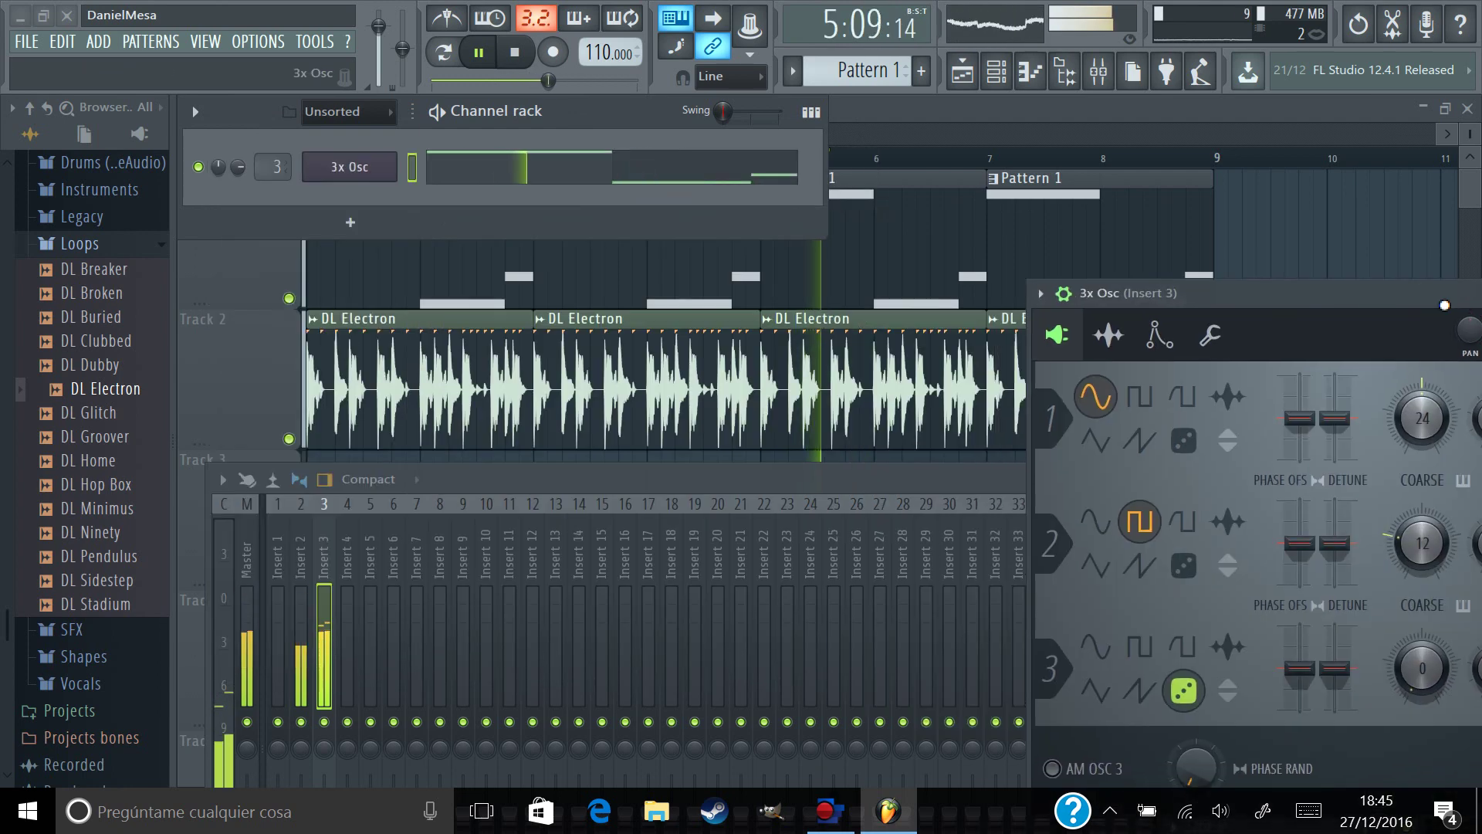
- Reopen the 3x Osc notes in the piano roll, transpose them all up one octave and restart playback
key("space")
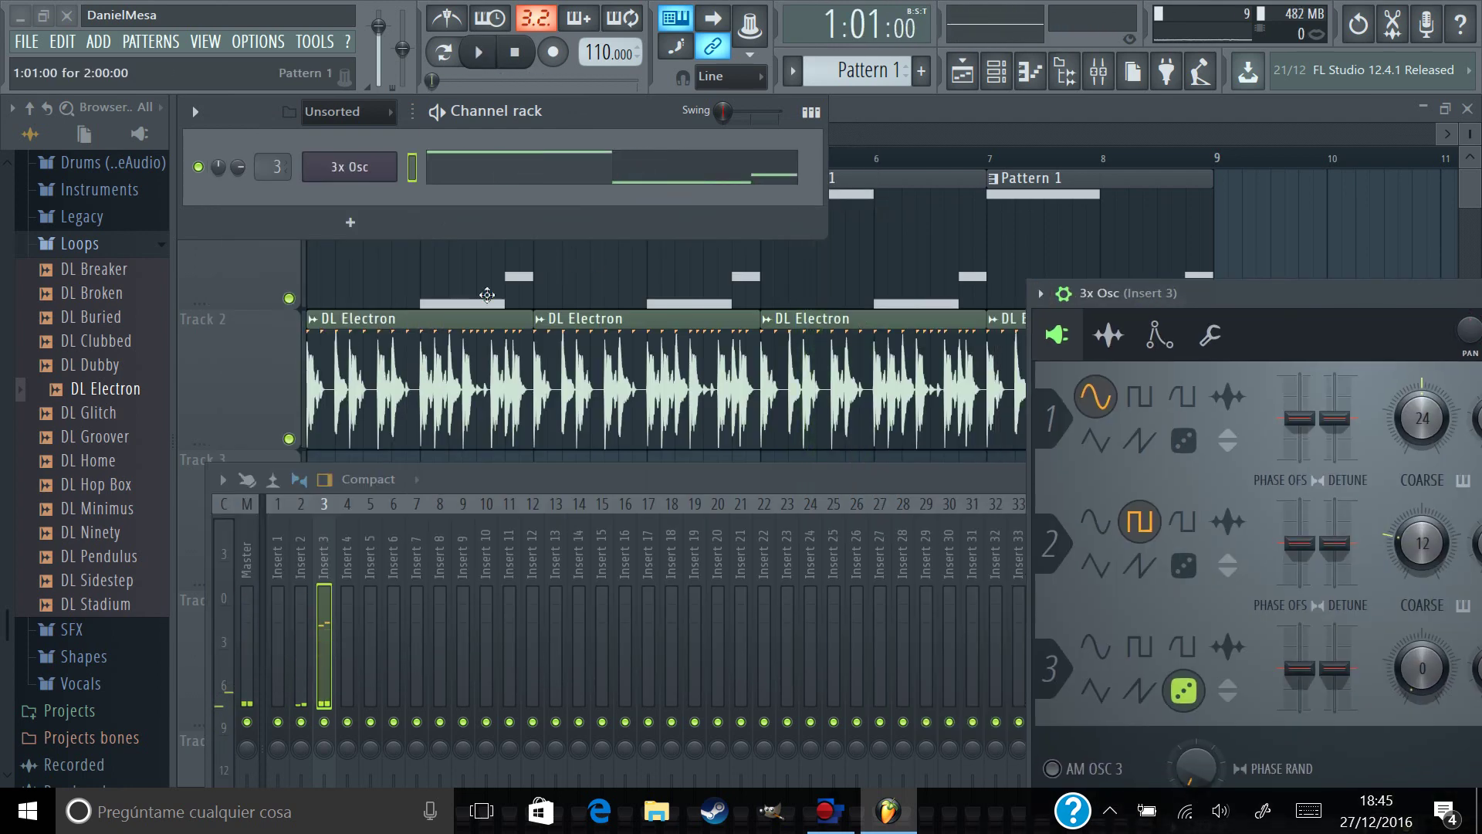
key("F7")
scroll(486, 496, "down", 10)
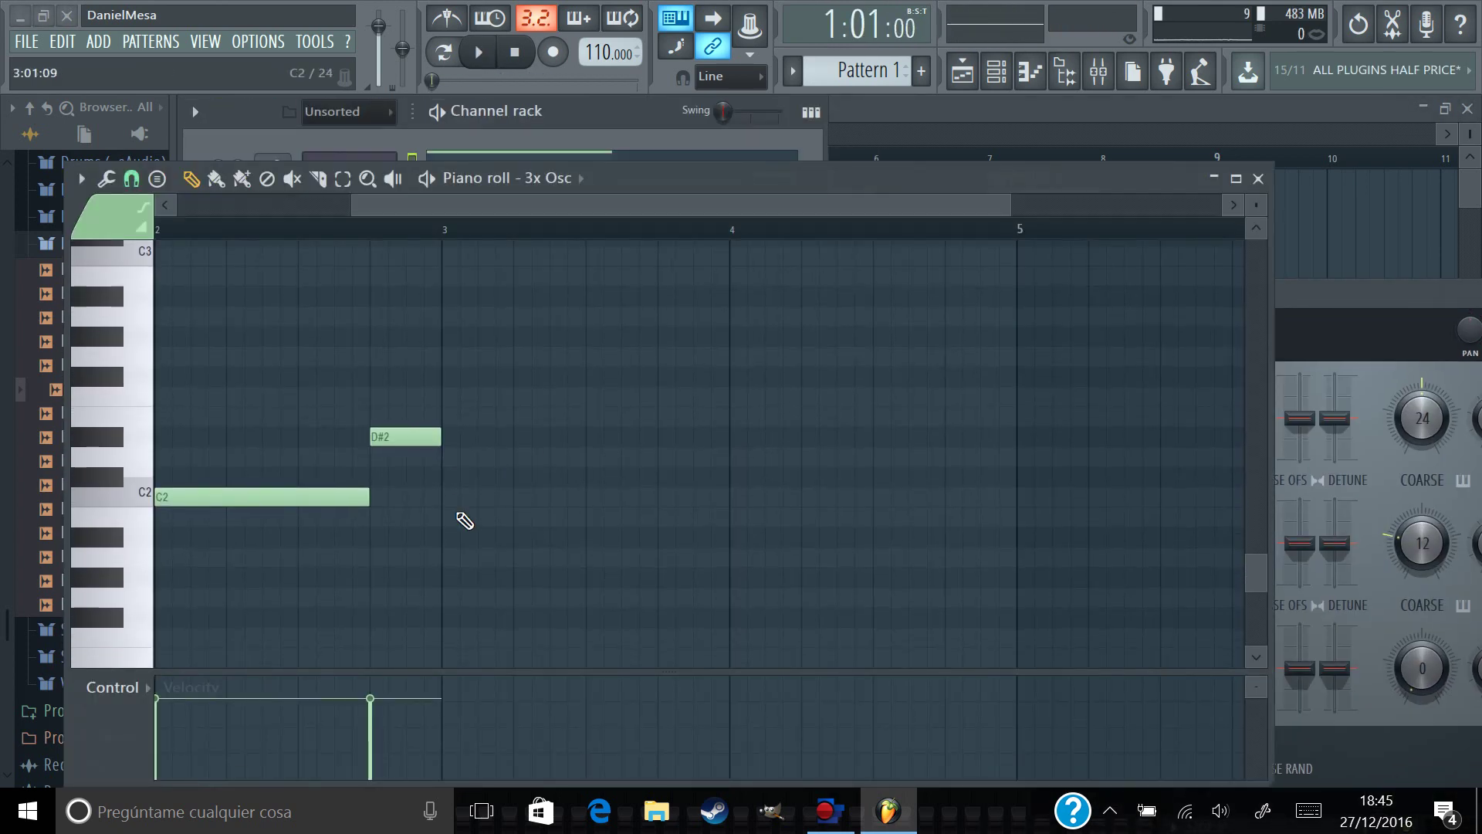
scroll(523, 318, "up", 5)
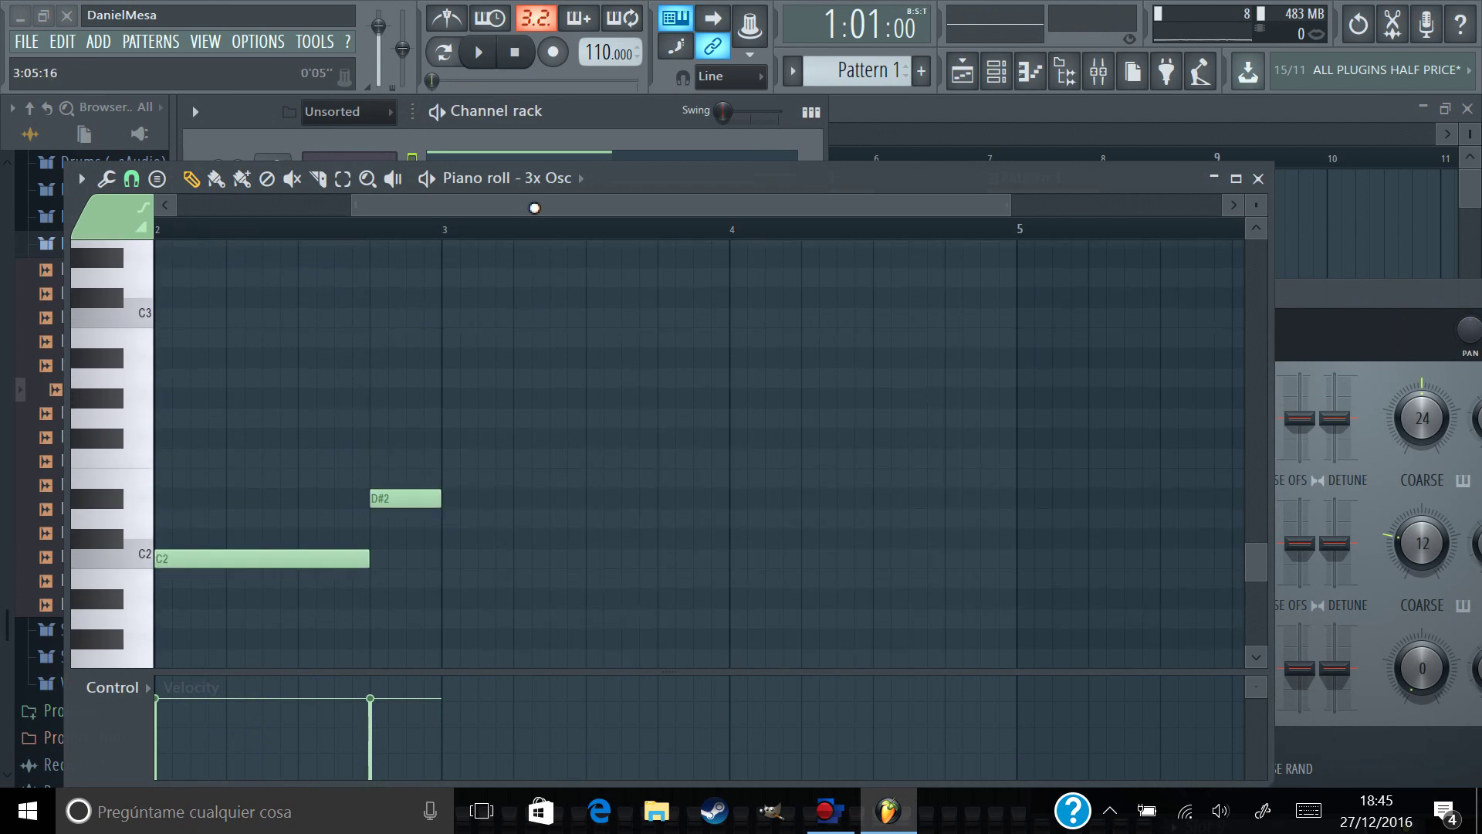
scroll(520, 205, "left", 3)
left_click_drag(766, 599, 154, 236)
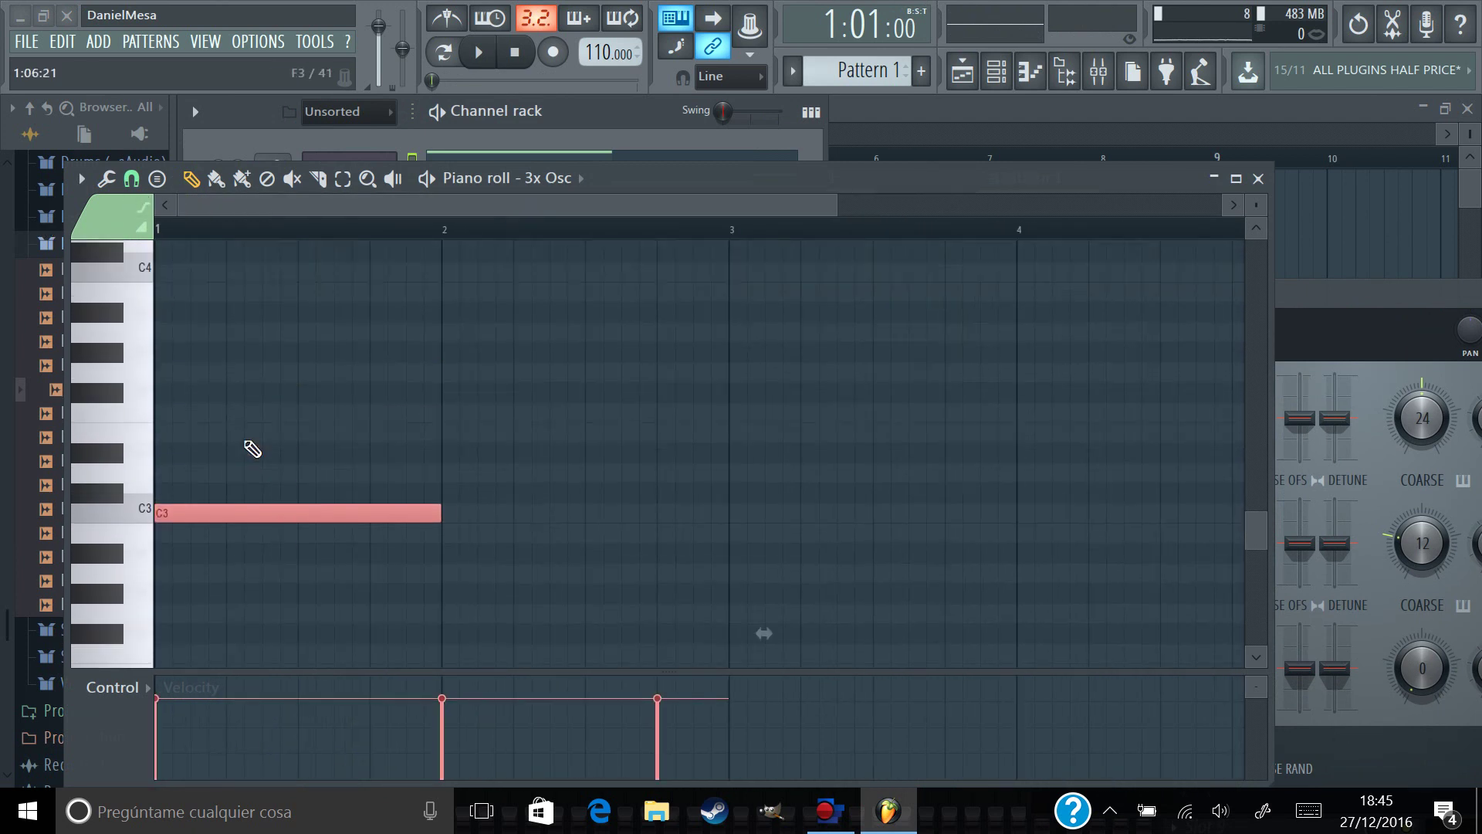
left_click_drag(225, 509, 159, 267)
key("space")
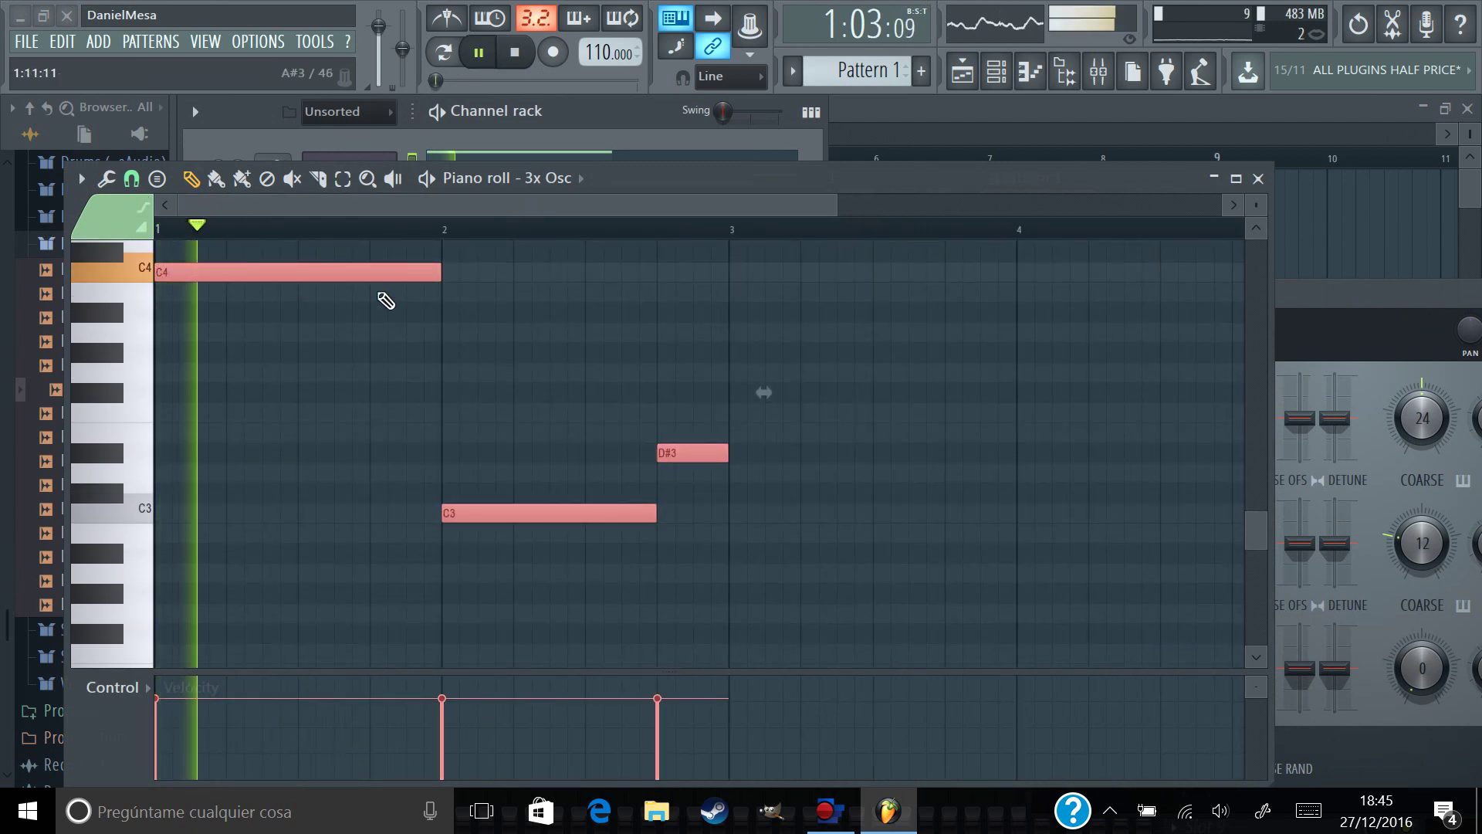
left_click(1256, 179)
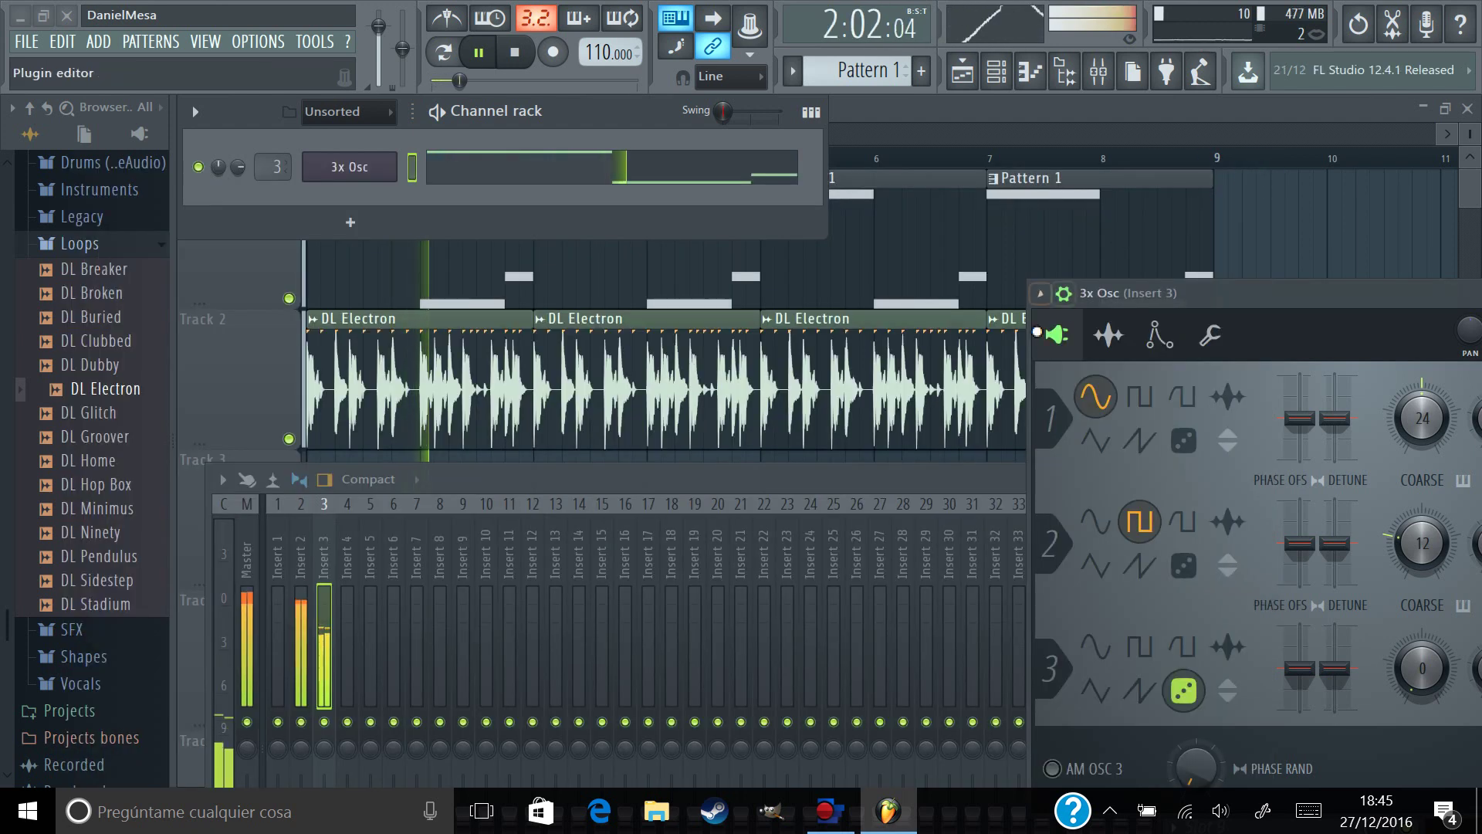
- Close the playlist and the 3x Osc window to clear space around the mixer
left_click_drag(1274, 300, 439, 257)
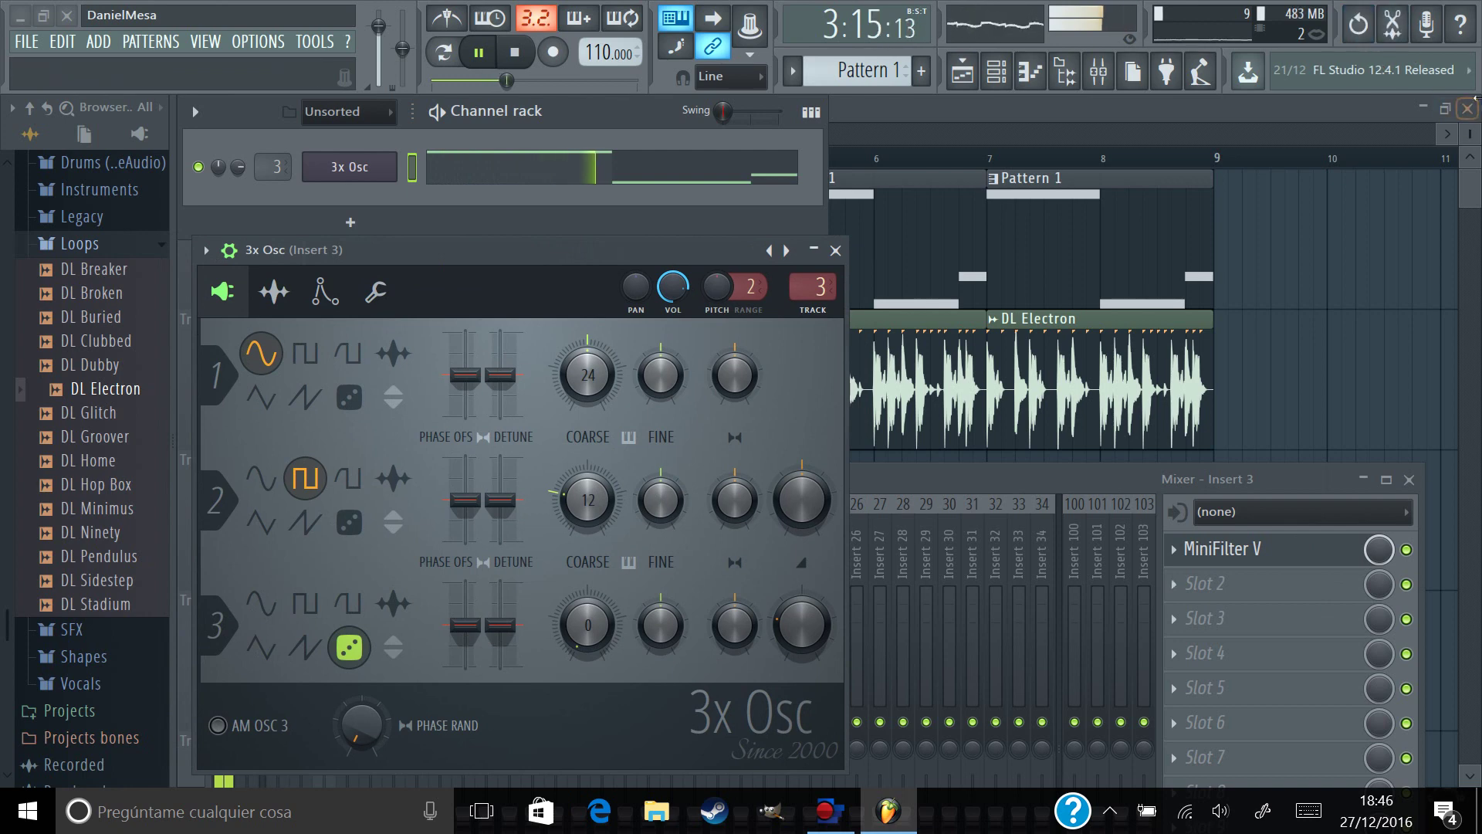
left_click(1405, 124)
left_click(1467, 108)
left_click(836, 250)
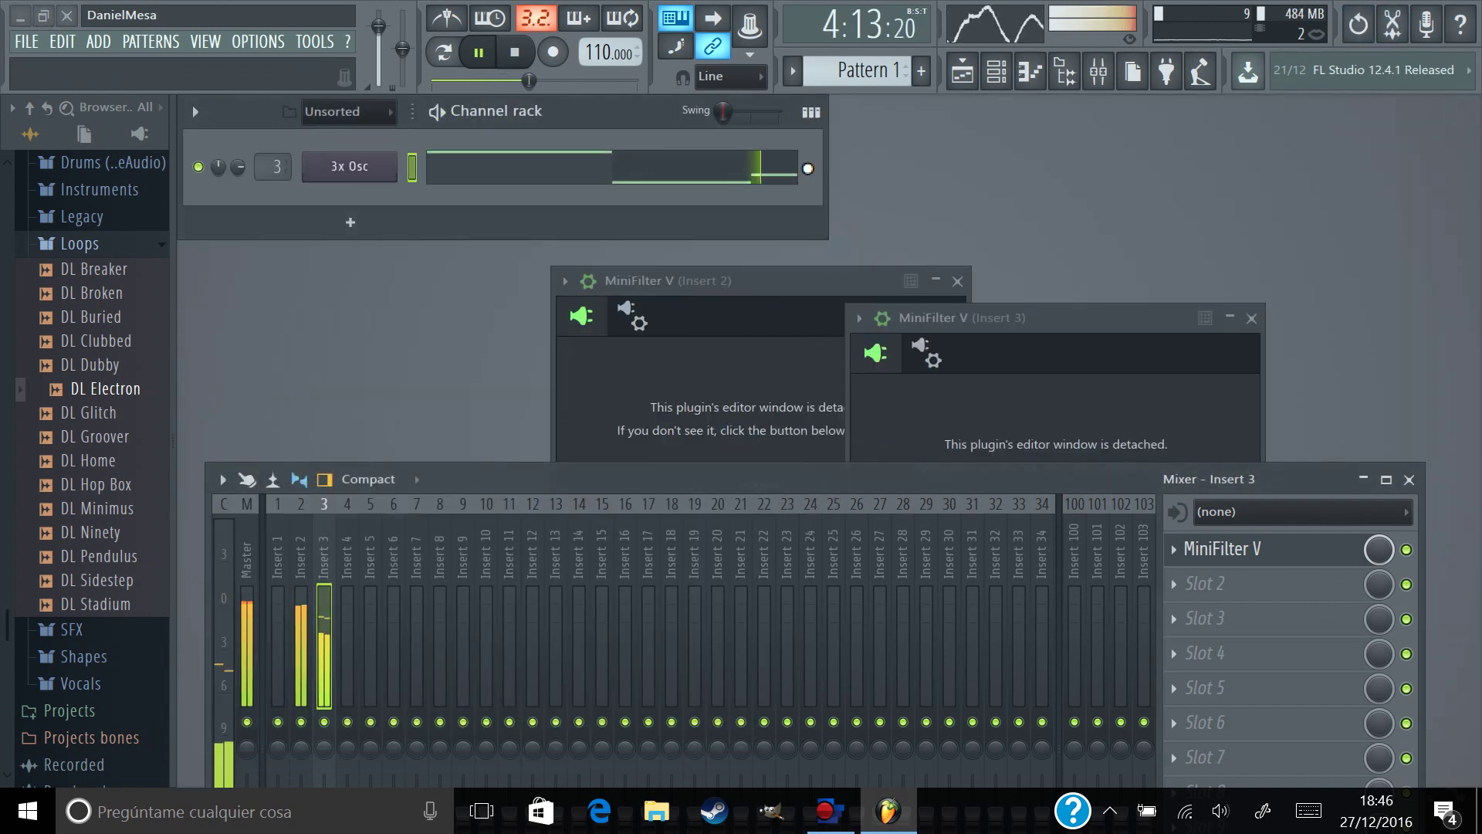
- Bring up the detached MiniFilter V editors of Insert 3 and Insert 2 from their plugin wrappers
left_click(934, 359)
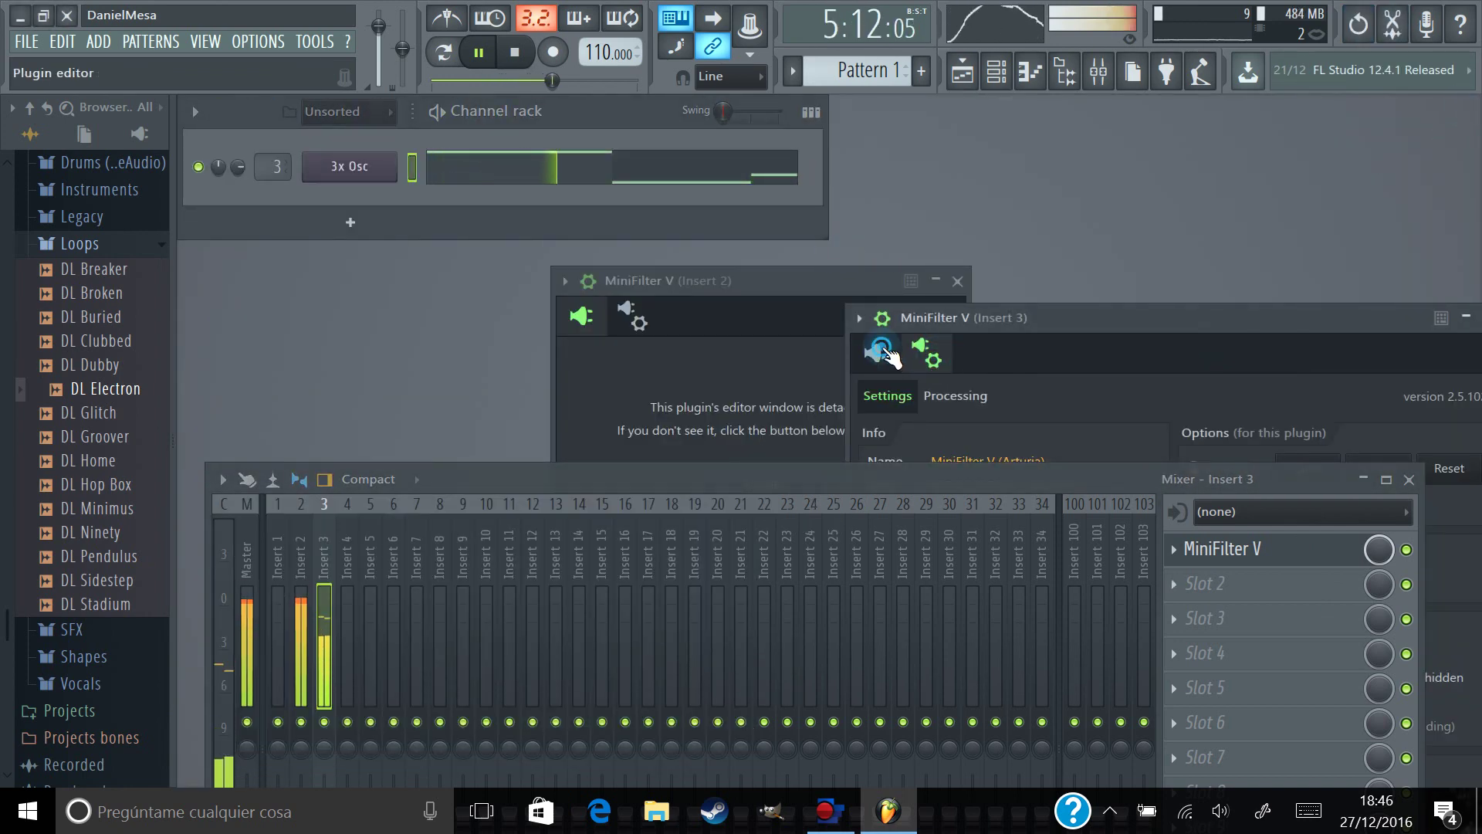
left_click(926, 354)
left_click(640, 322)
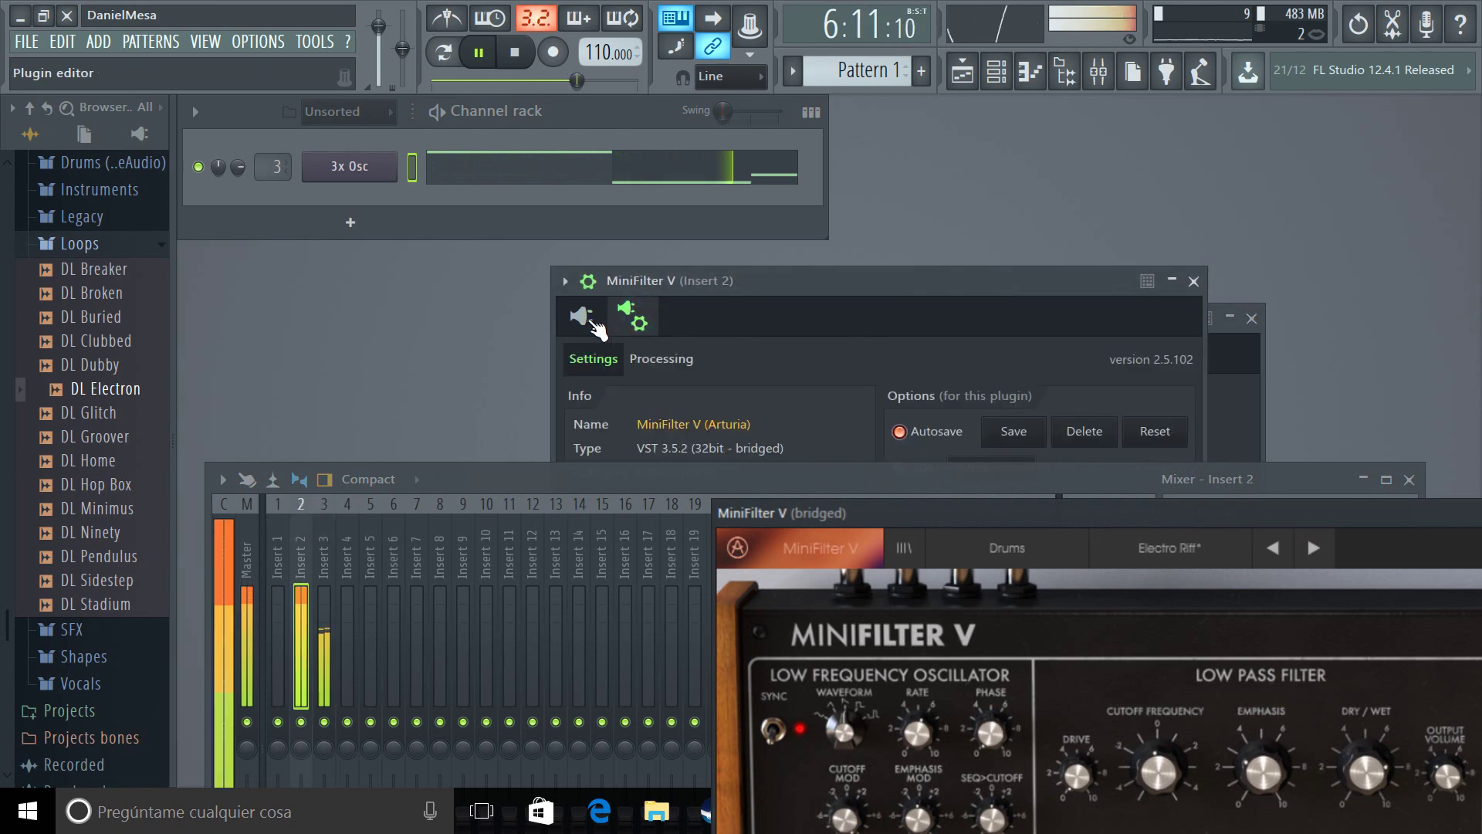
left_click(639, 322)
- Reposition the two MiniFilter V editors so both can be seen, and toggle the Detached option for Insert 2's plugin
left_click_drag(773, 291, 605, 234)
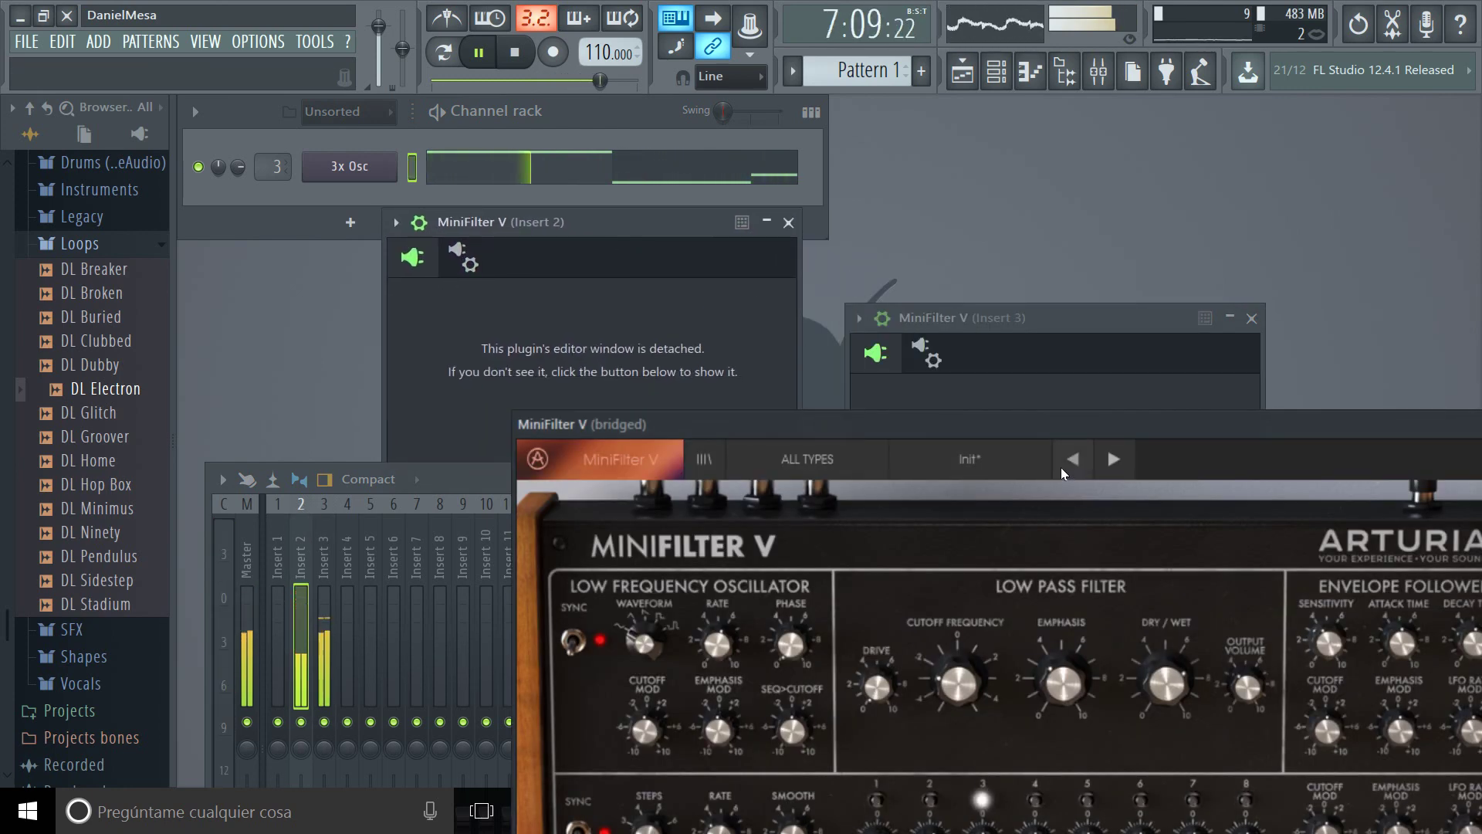
left_click_drag(1047, 426, 551, 91)
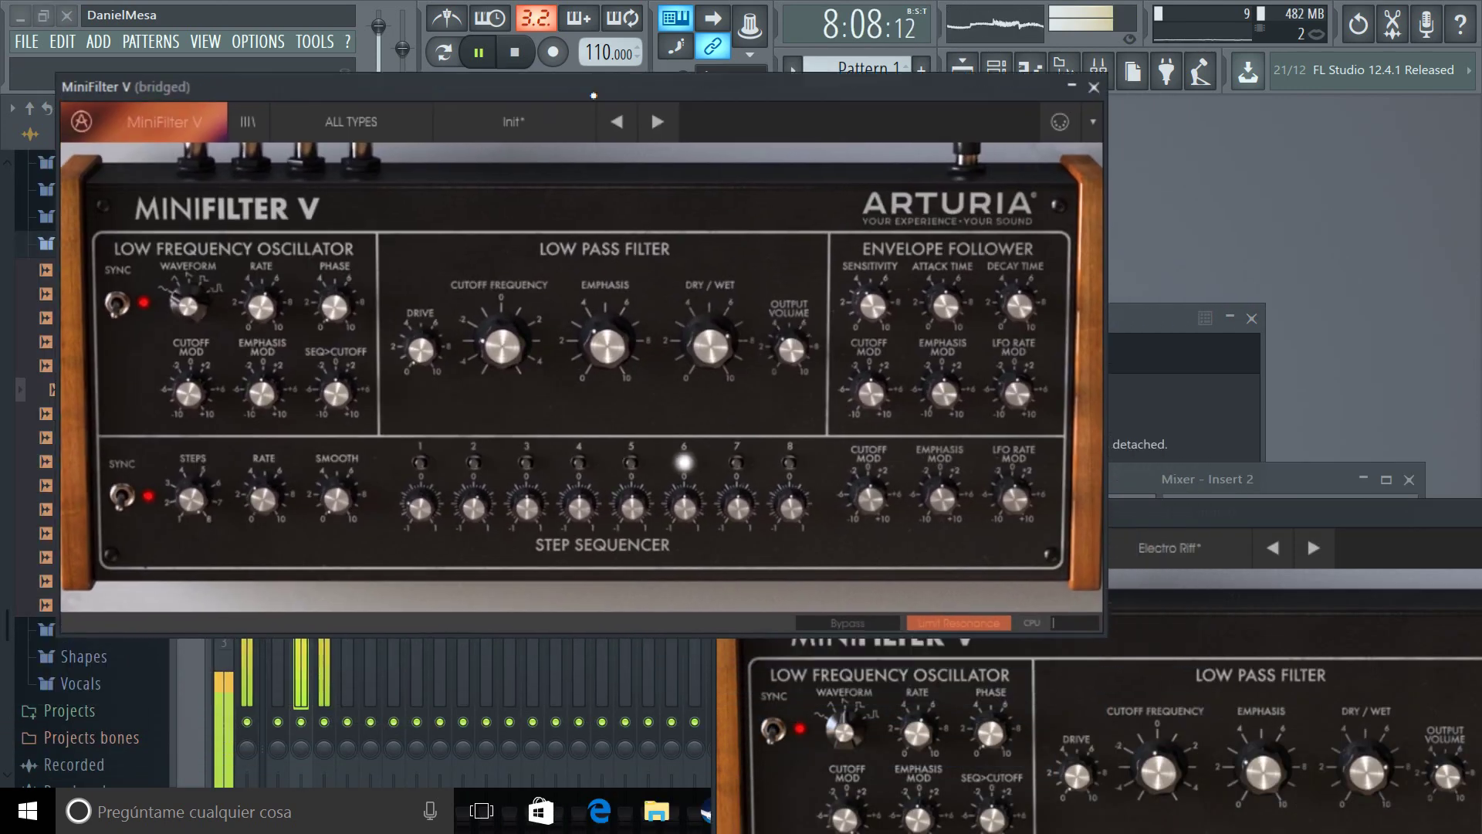
left_click_drag(1250, 519, 800, 473)
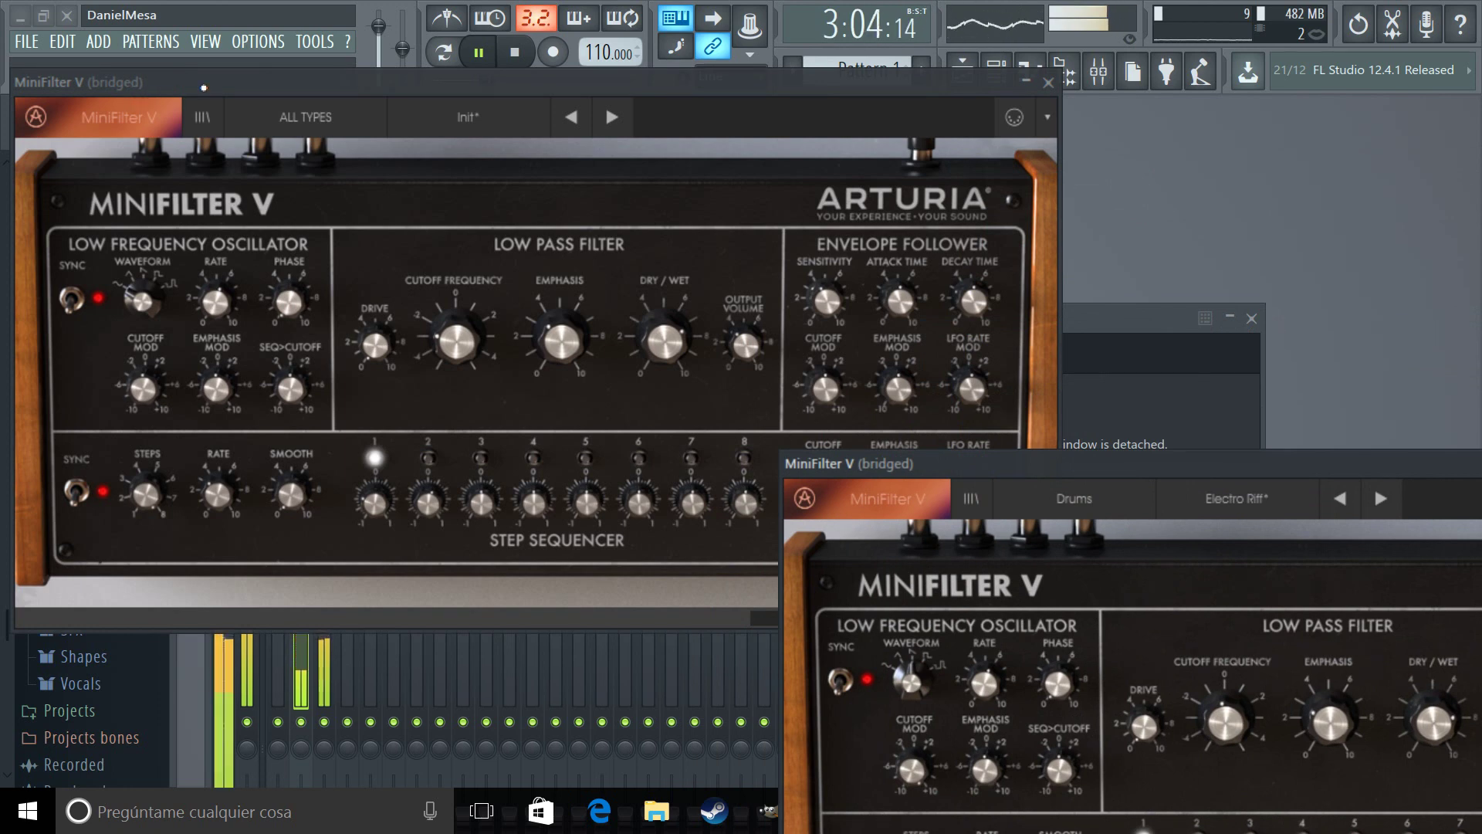
left_click_drag(241, 86, 250, 169)
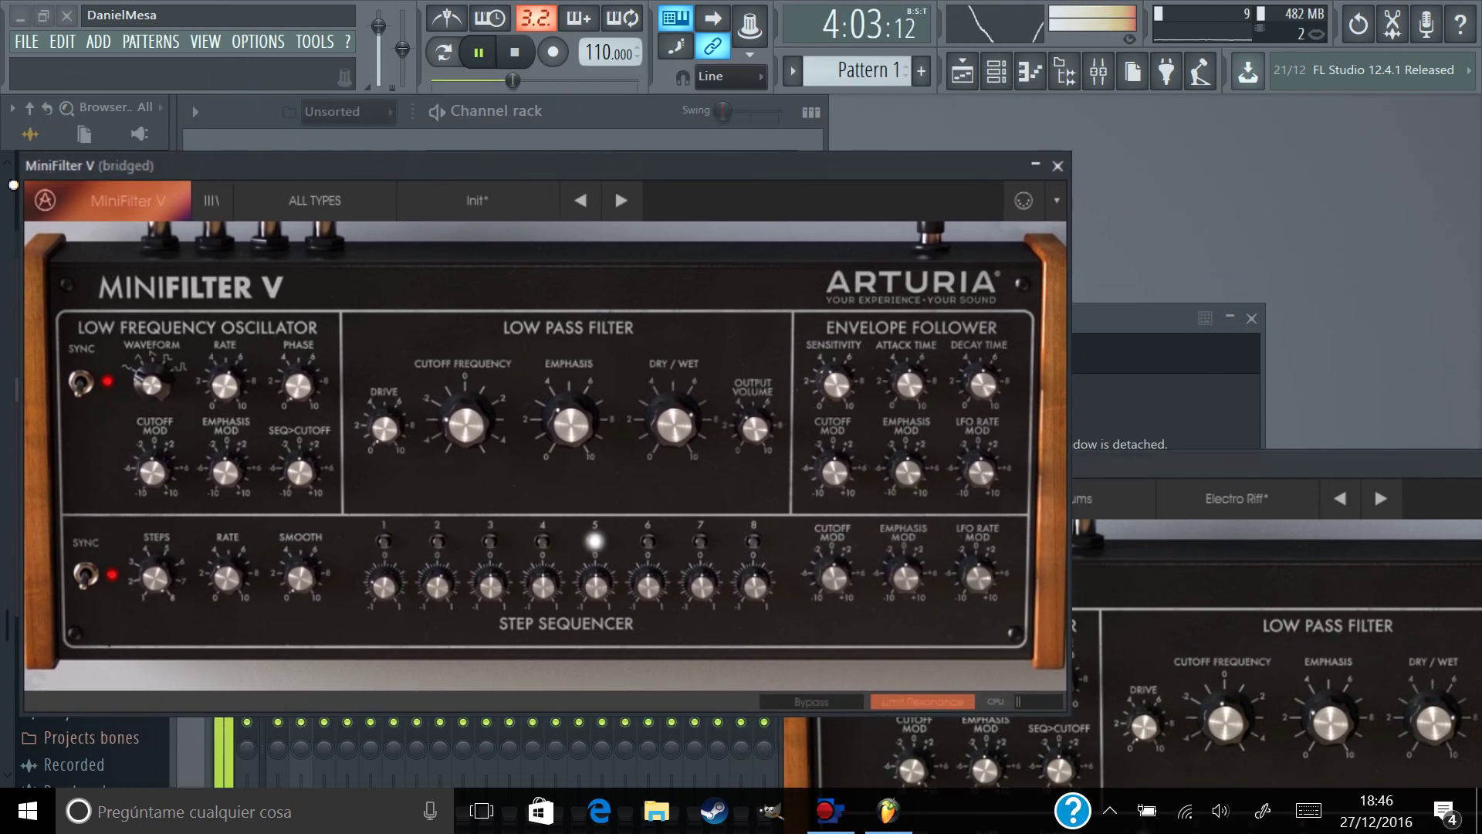
left_click_drag(380, 165, 367, 246)
left_click(395, 222)
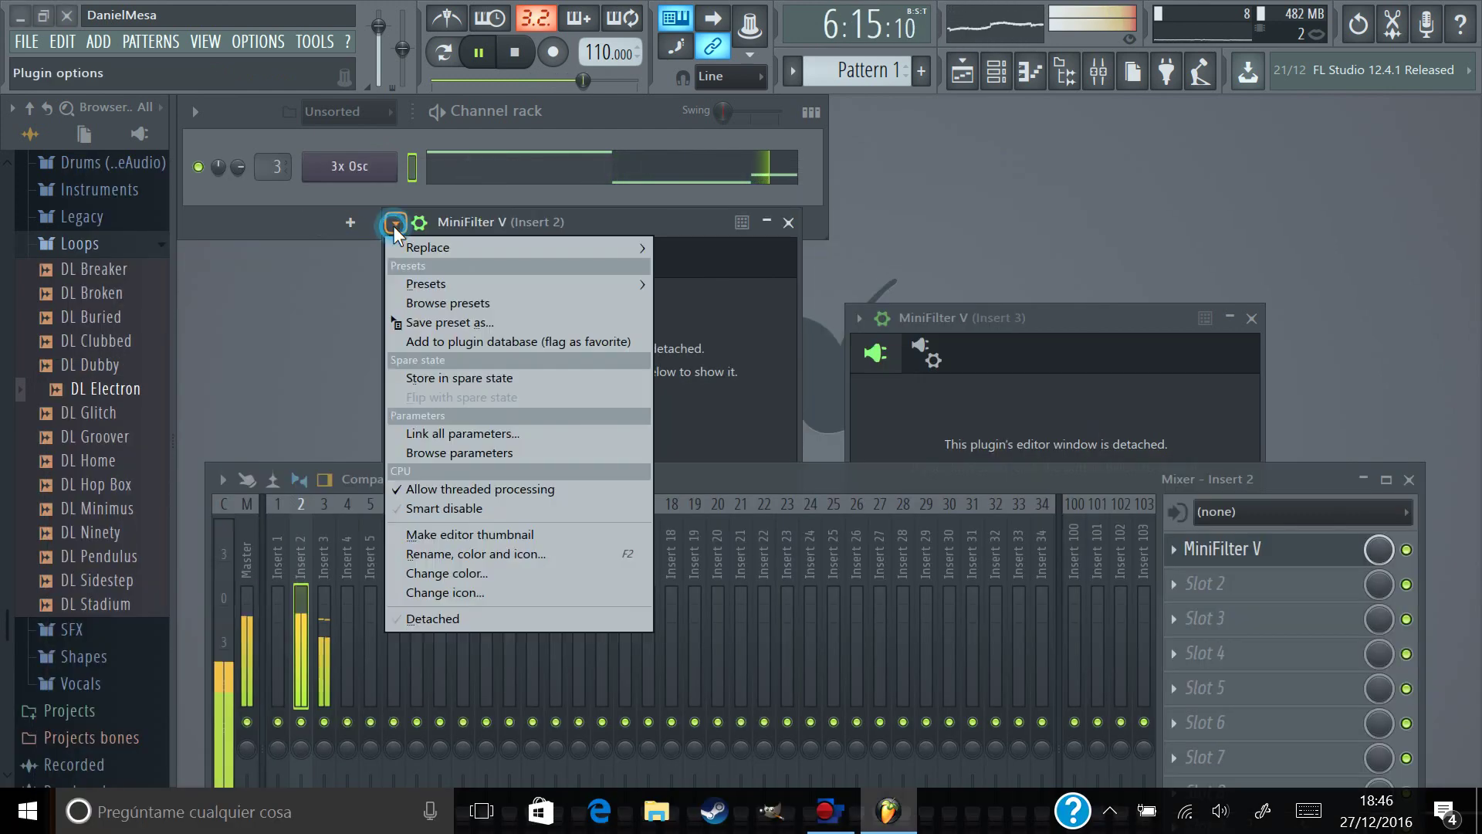
left_click(471, 618)
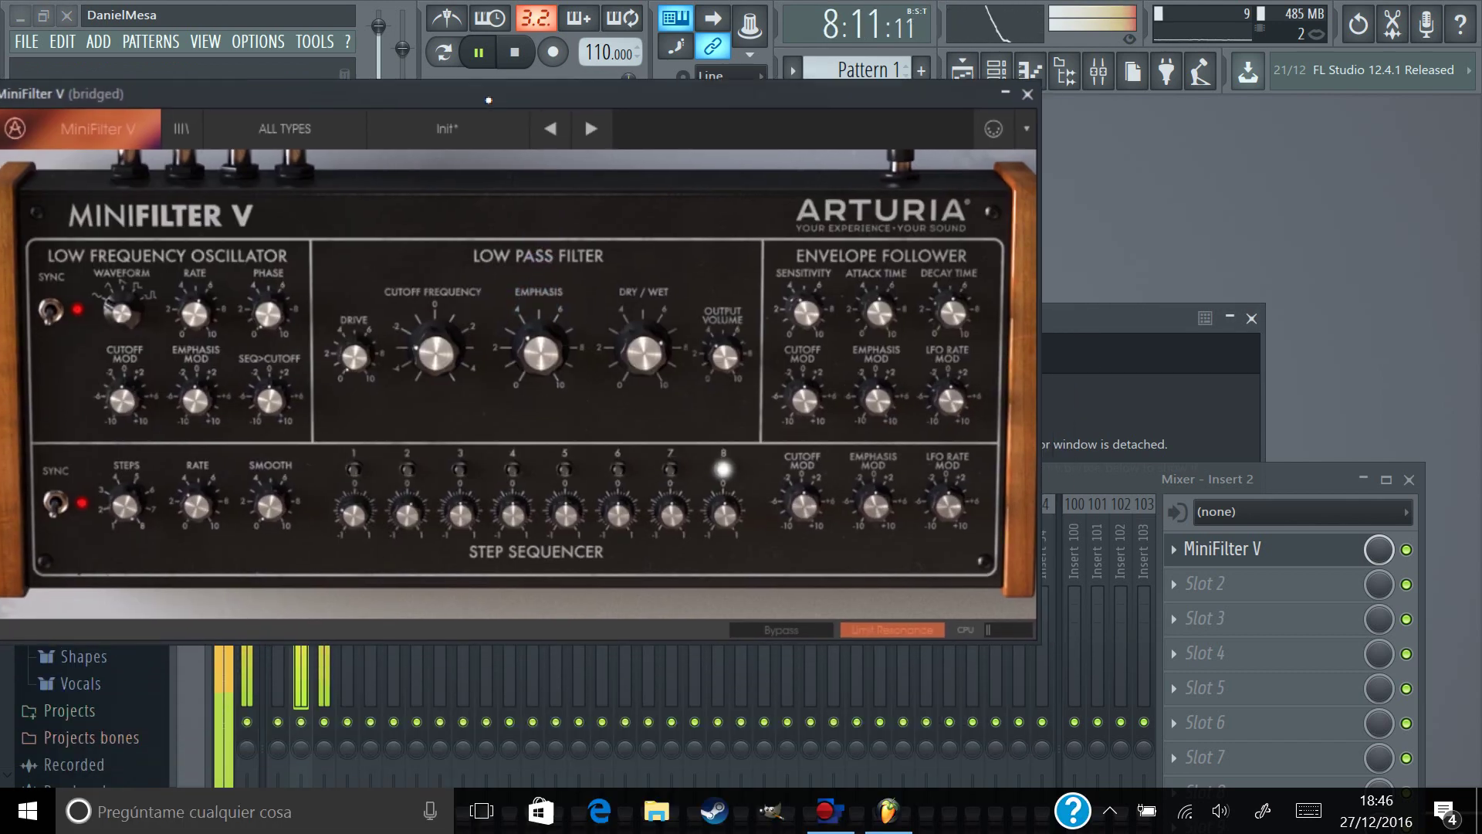
- Switch back to FL Studio and toggle the Detached option for Insert 3's MiniFilter V
left_click(887, 810)
left_click(1149, 240)
left_click(1155, 239)
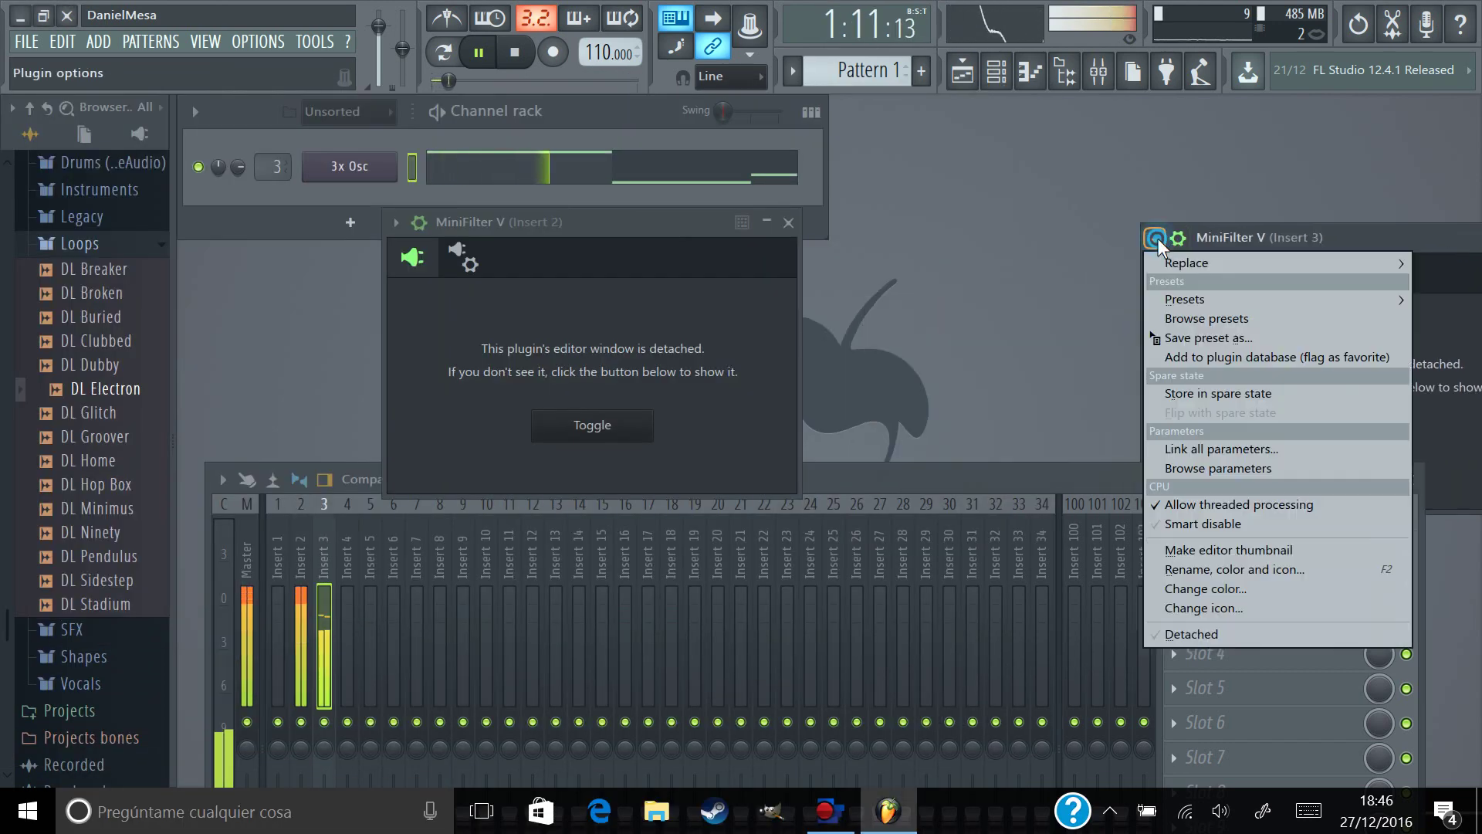
left_click(1194, 633)
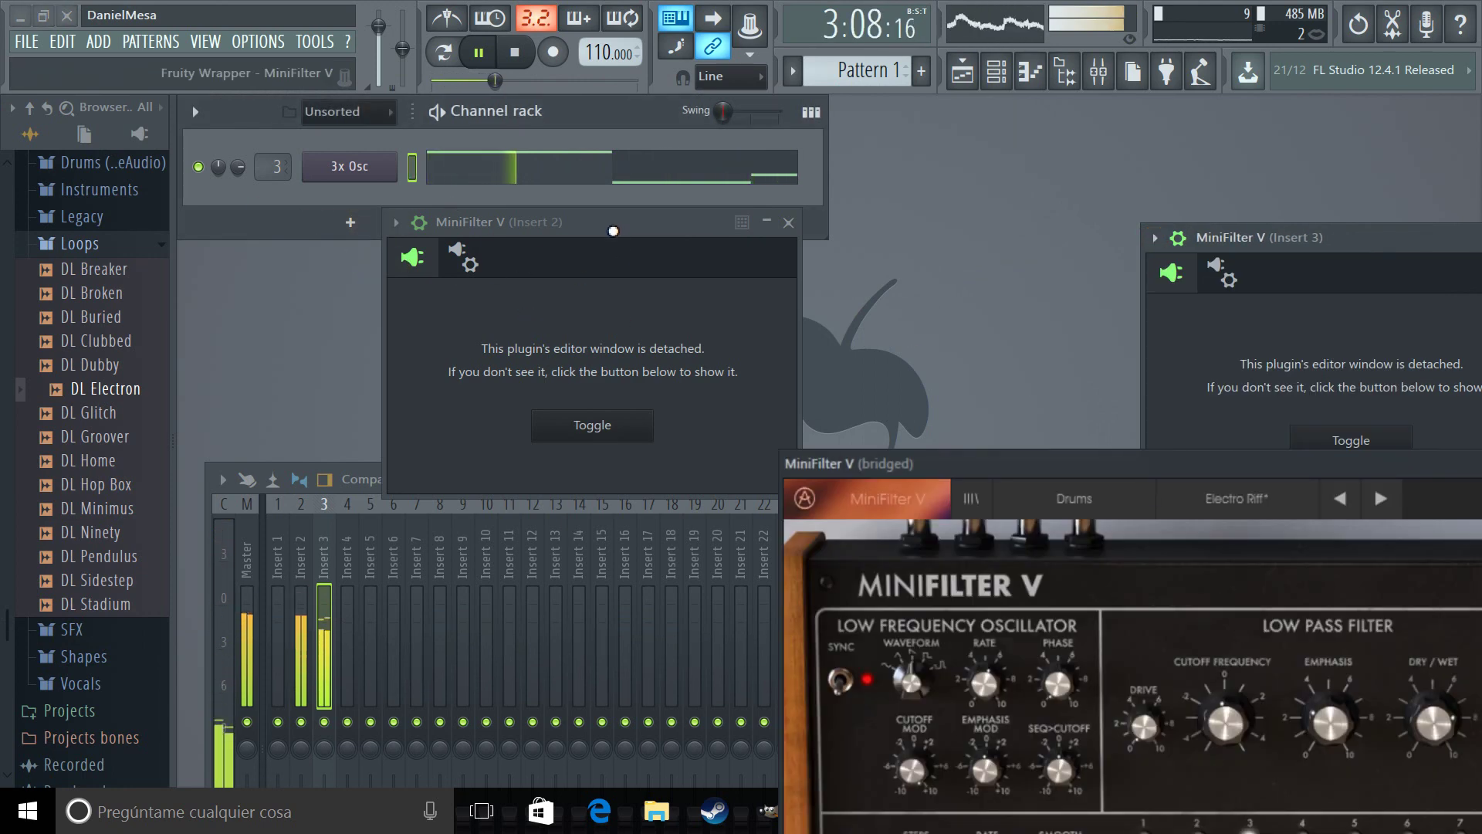
- Move the detached Insert 3 editor and the Insert 2 wrapper, then bring up and reposition Insert 2's MiniFilter V editor
left_click_drag(999, 478, 912, 344)
left_click_drag(542, 223, 368, 248)
left_click(291, 284)
left_click(236, 280)
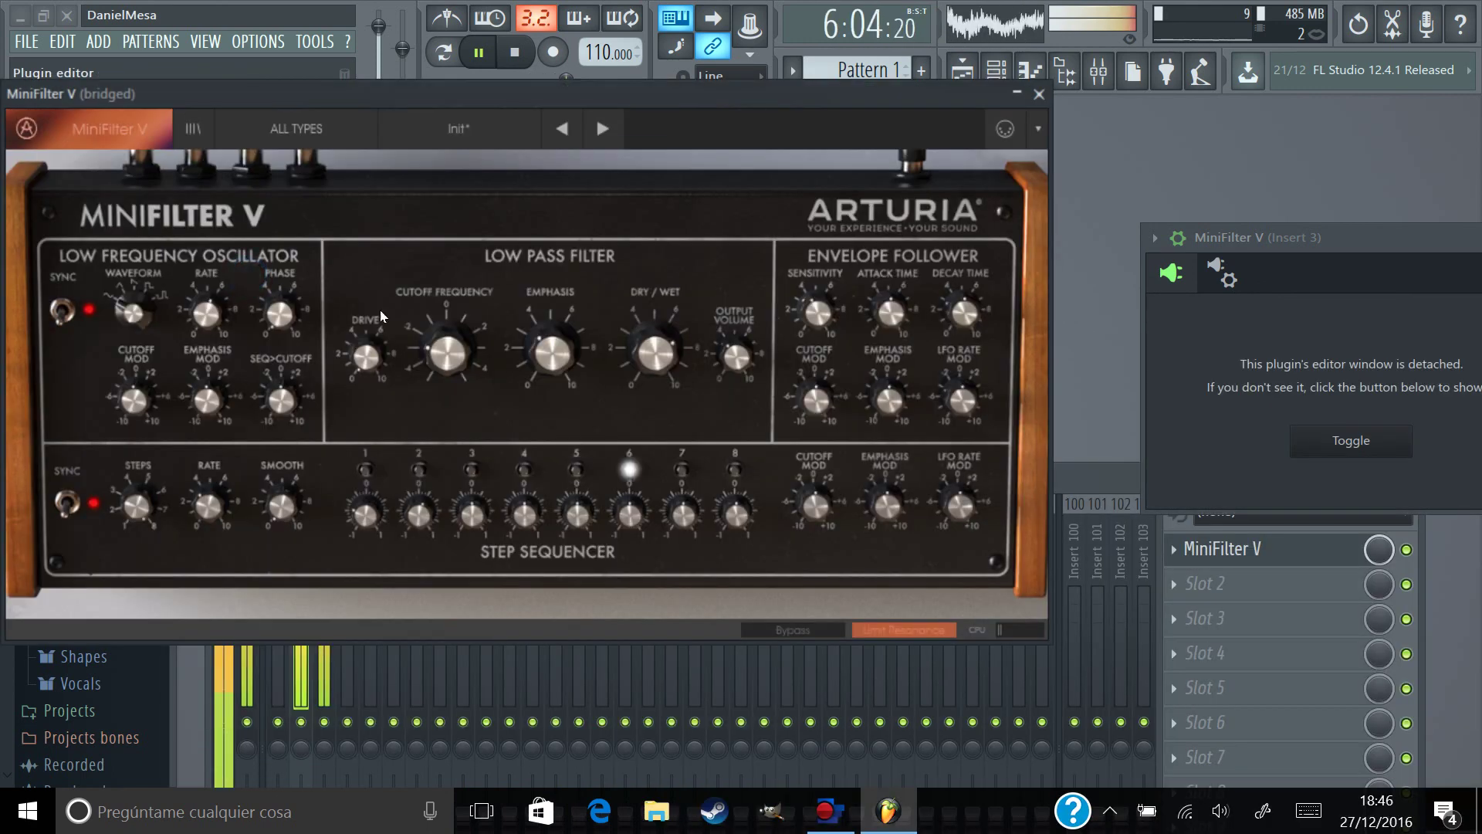
left_click_drag(584, 99, 757, 257)
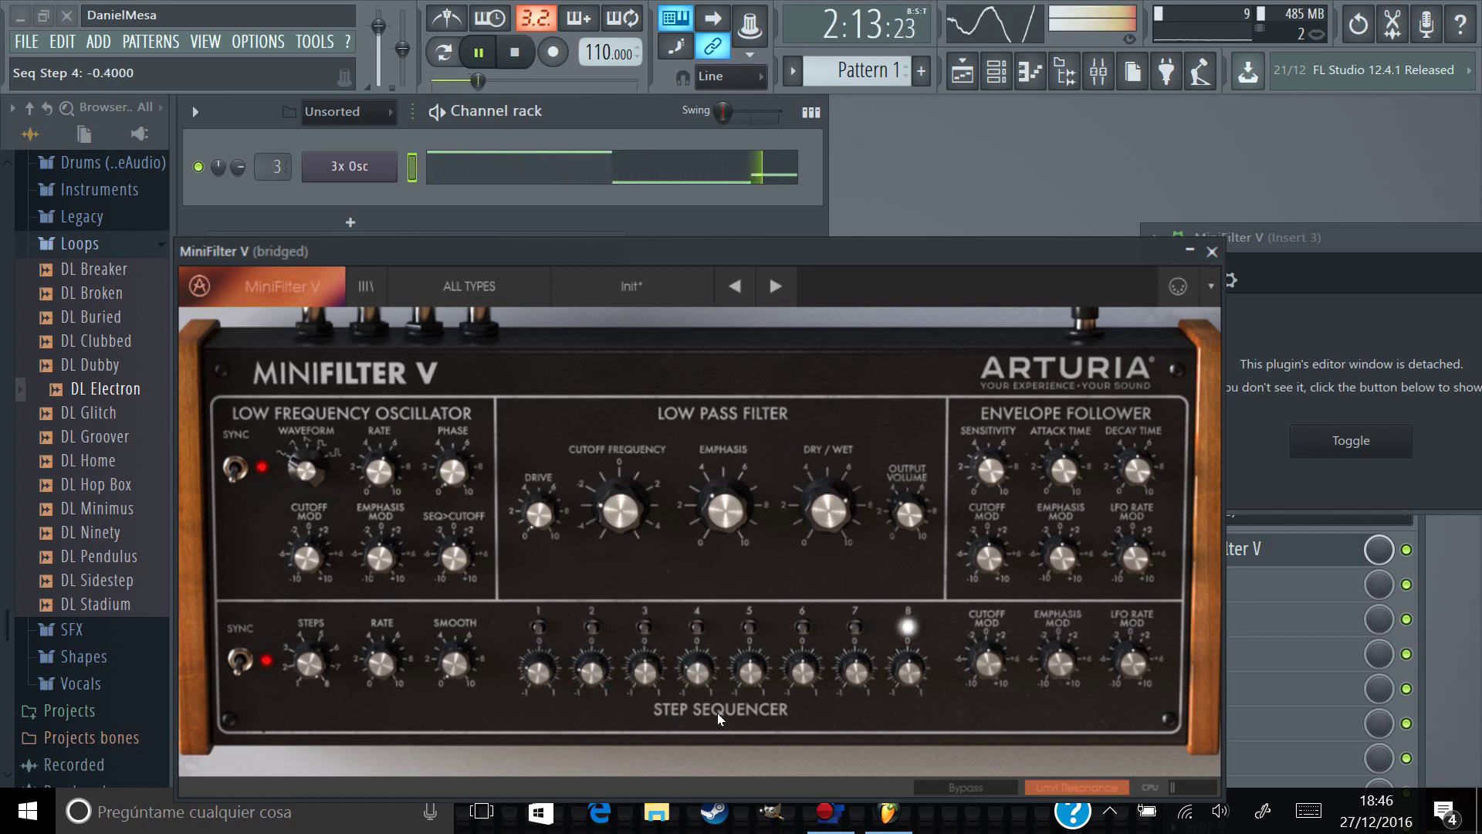
- Close Insert 2's MiniFilter V editor, then bring up and reposition the Insert 3 editor from its wrapper
left_click(1212, 252)
left_click(1226, 283)
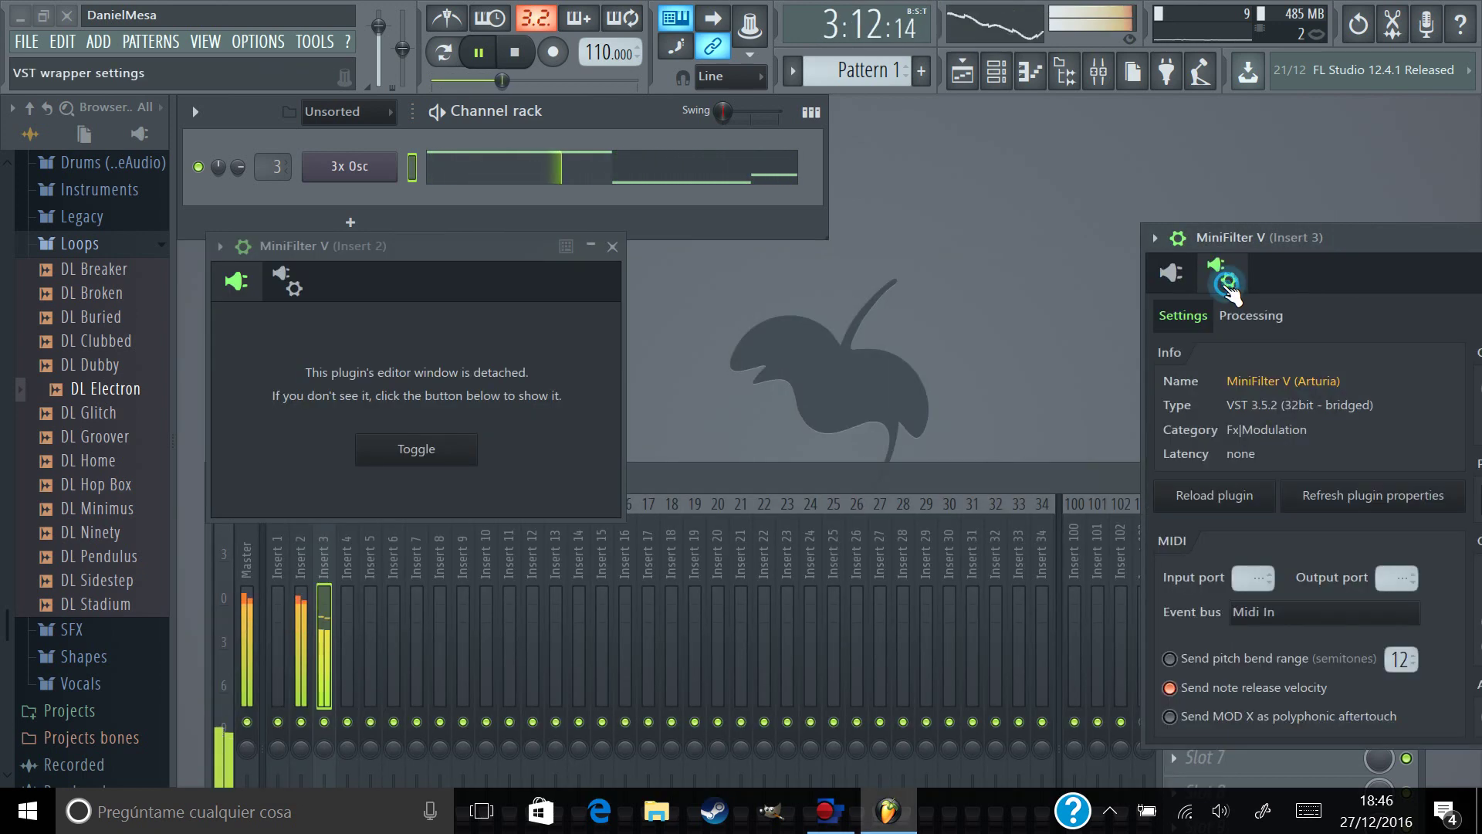
left_click(1172, 273)
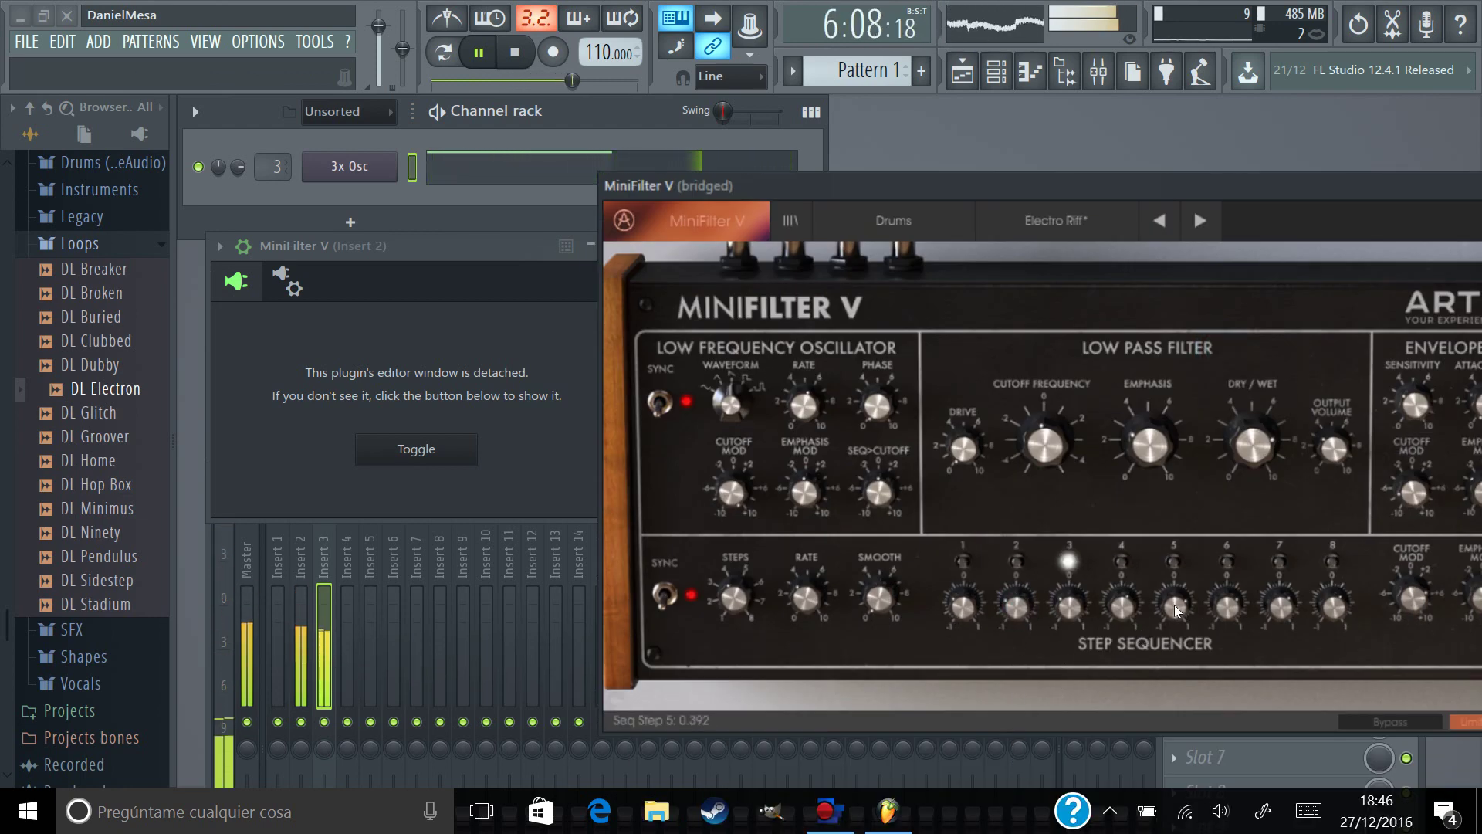
left_click_drag(938, 191, 966, 240)
- Open 3x Osc, switch oscillators 3 and 2 to sine waves, and adjust the channel volume
left_click(371, 168)
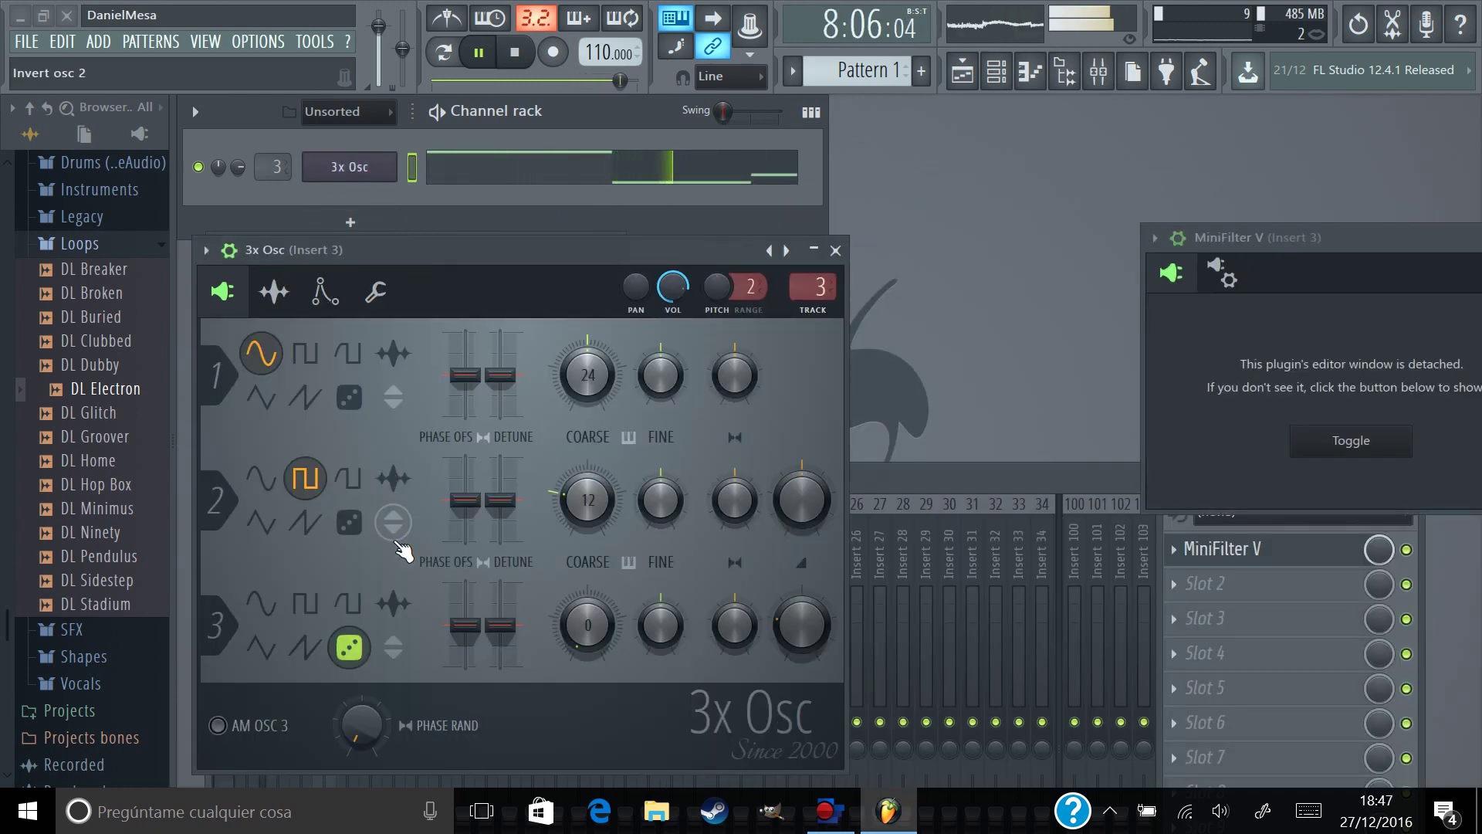
left_click(260, 604)
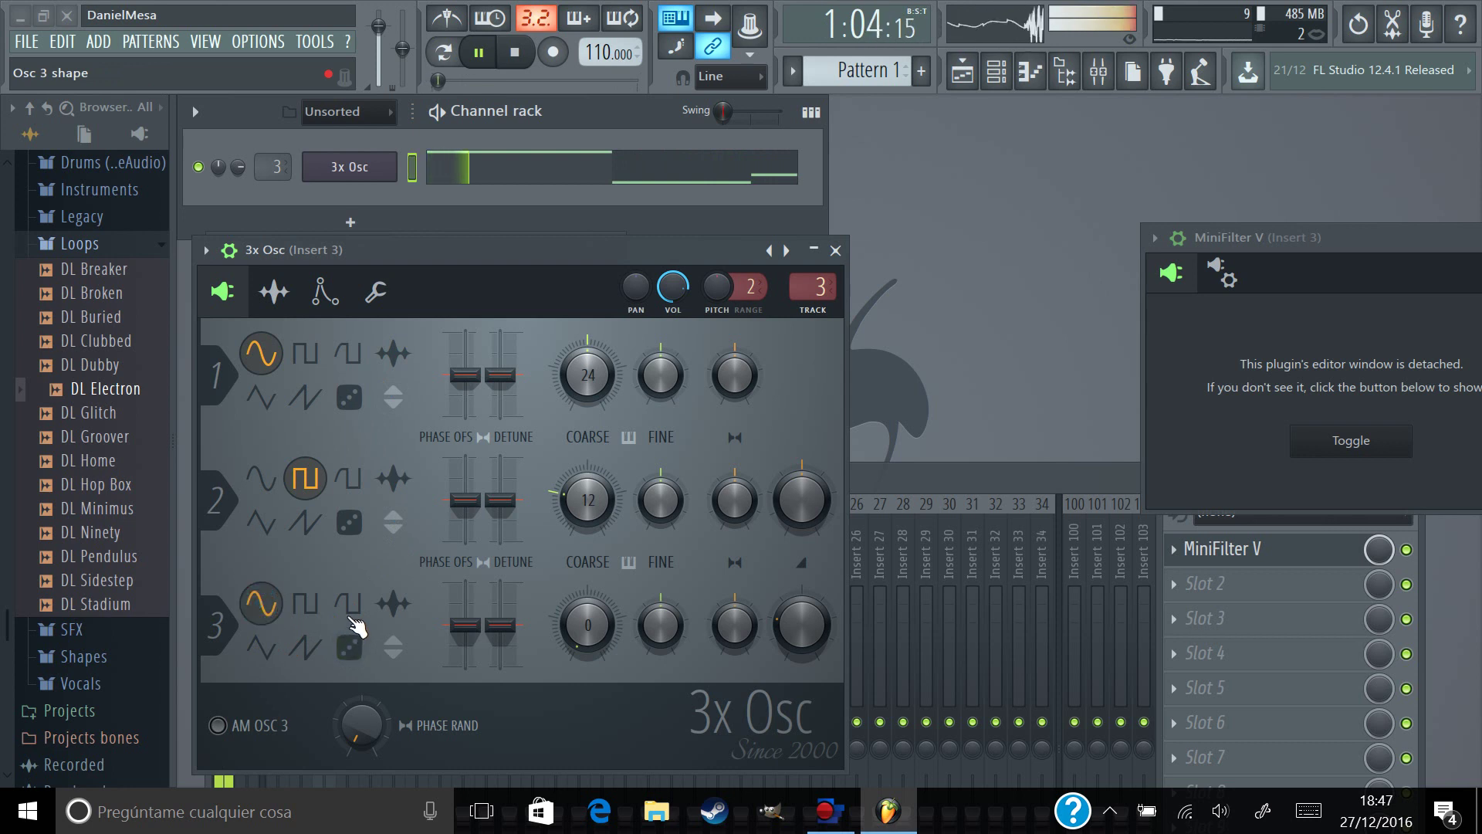
left_click(259, 482)
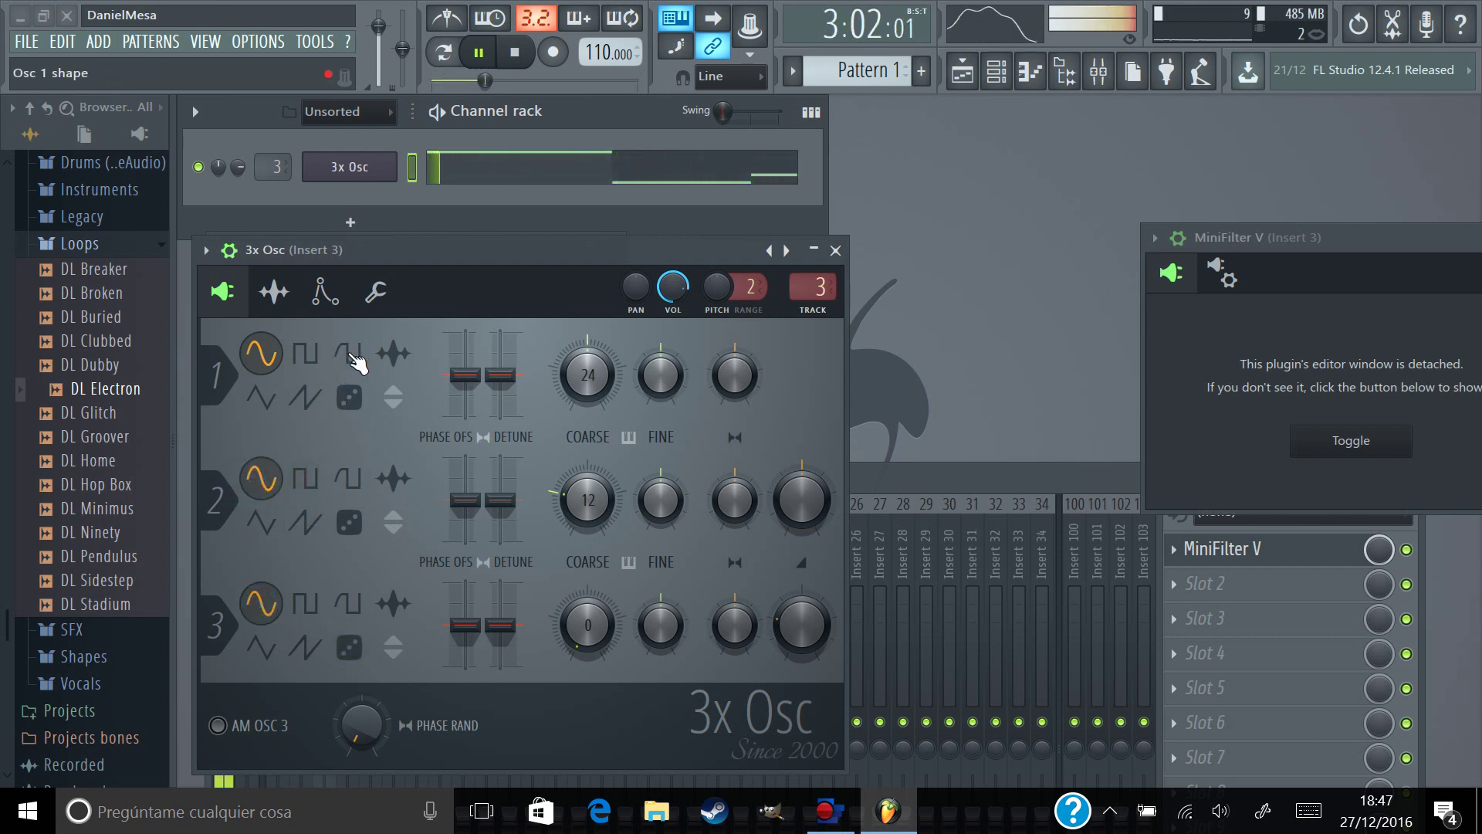
left_click_drag(672, 287, 672, 272)
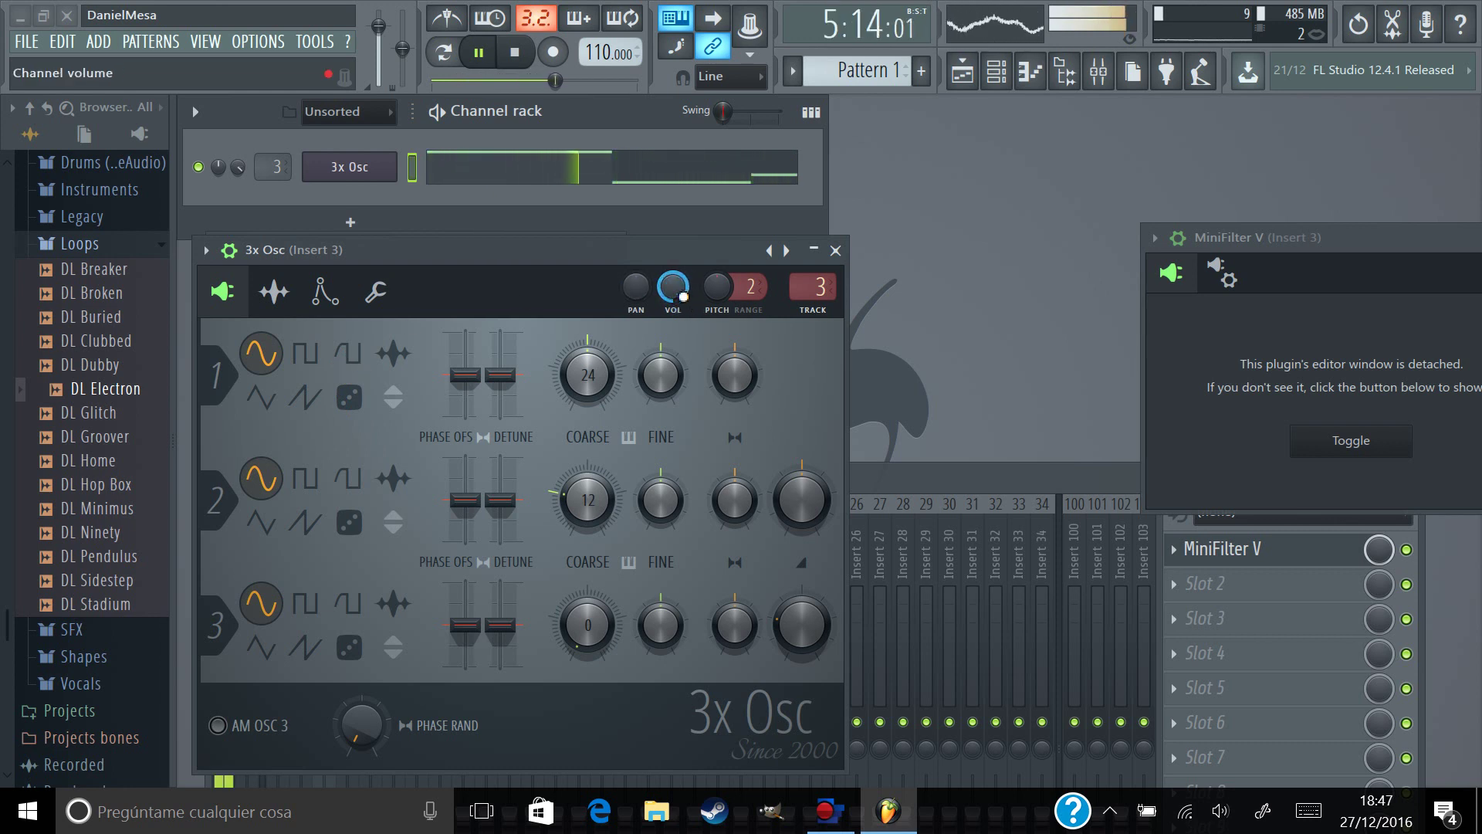
- Show the playlist, move the plugin windows off the tracks, and delete the first two DL Electron clips on Track 2
left_click(971, 72)
left_click_drag(642, 250, 630, 528)
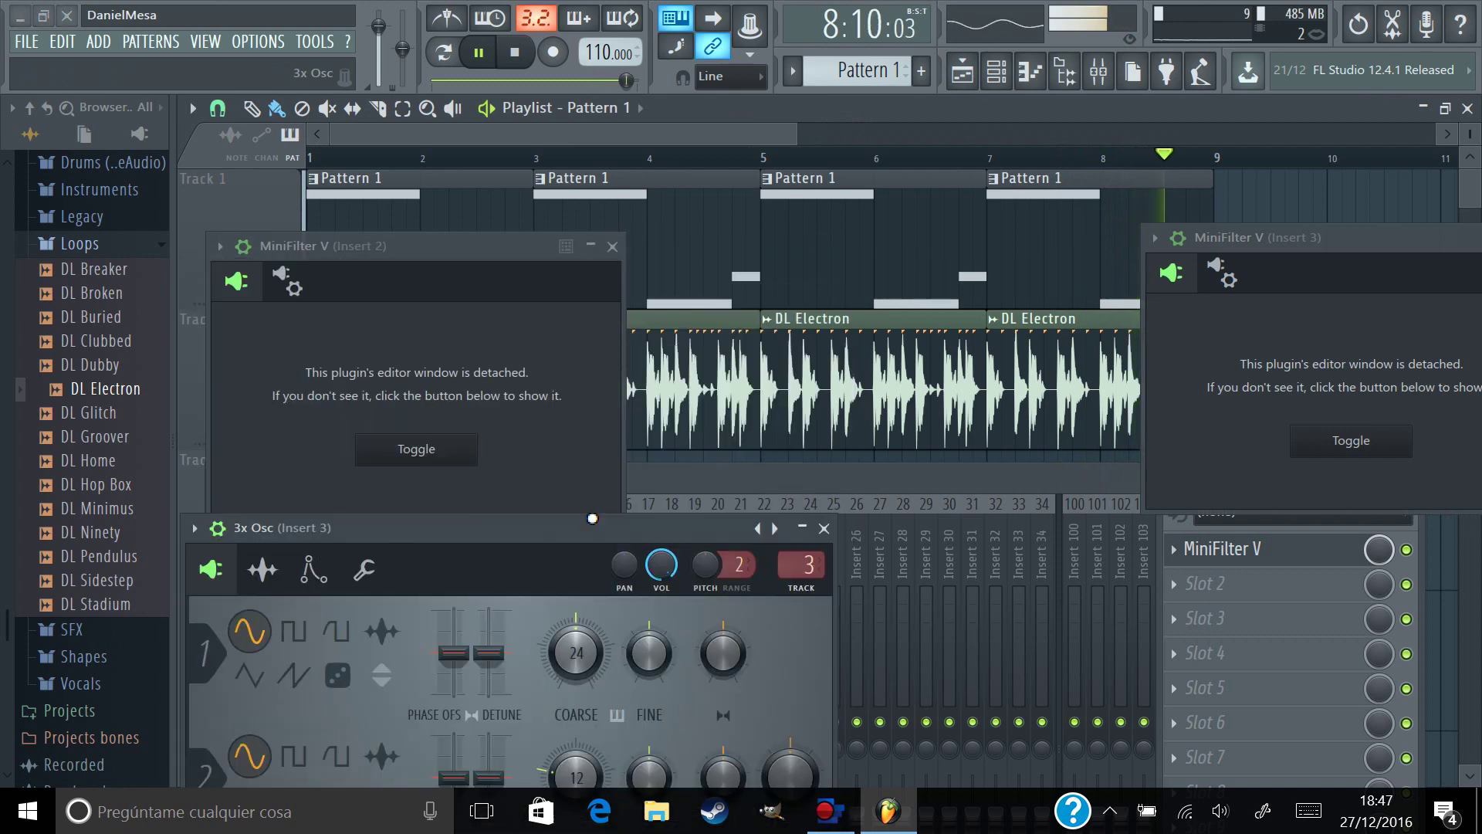
right_click(684, 349)
left_click_drag(505, 245, 451, 496)
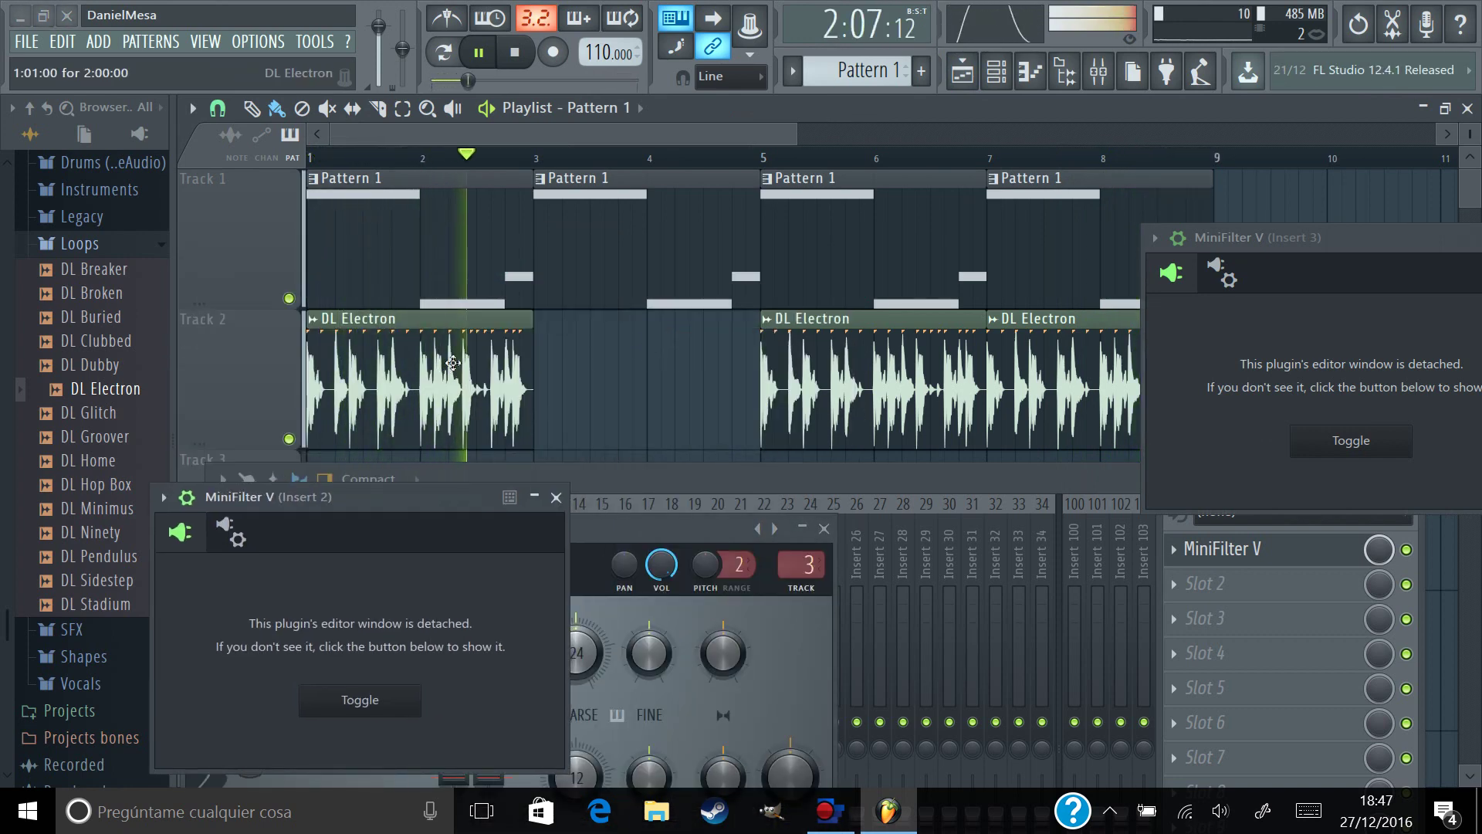
right_click(440, 357)
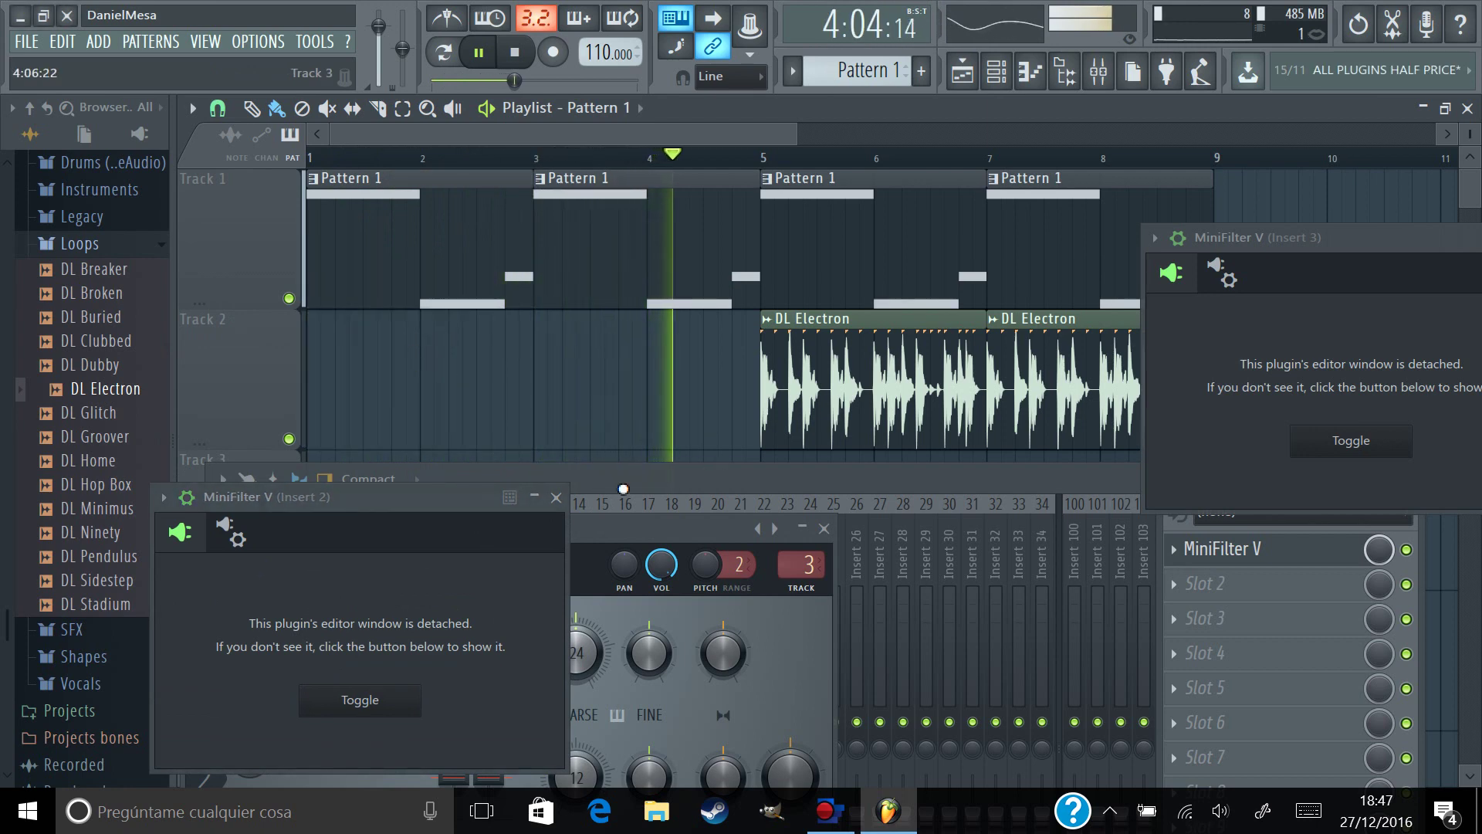
- Close Insert 2's MiniFilter V wrapper and reposition the 3x Osc window below the playlist clips
left_click(556, 496)
left_click_drag(594, 528, 599, 329)
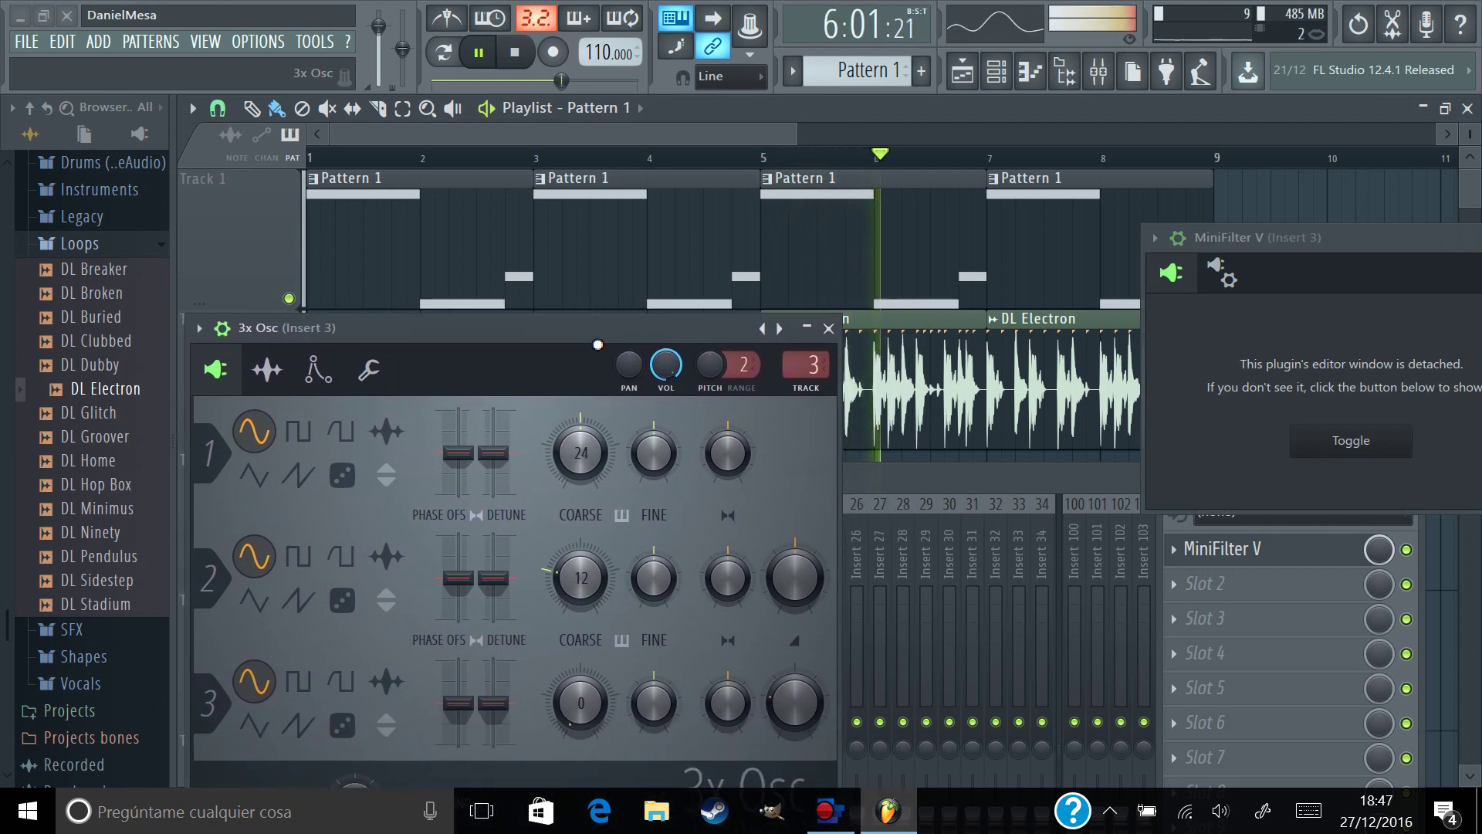
left_click(669, 334)
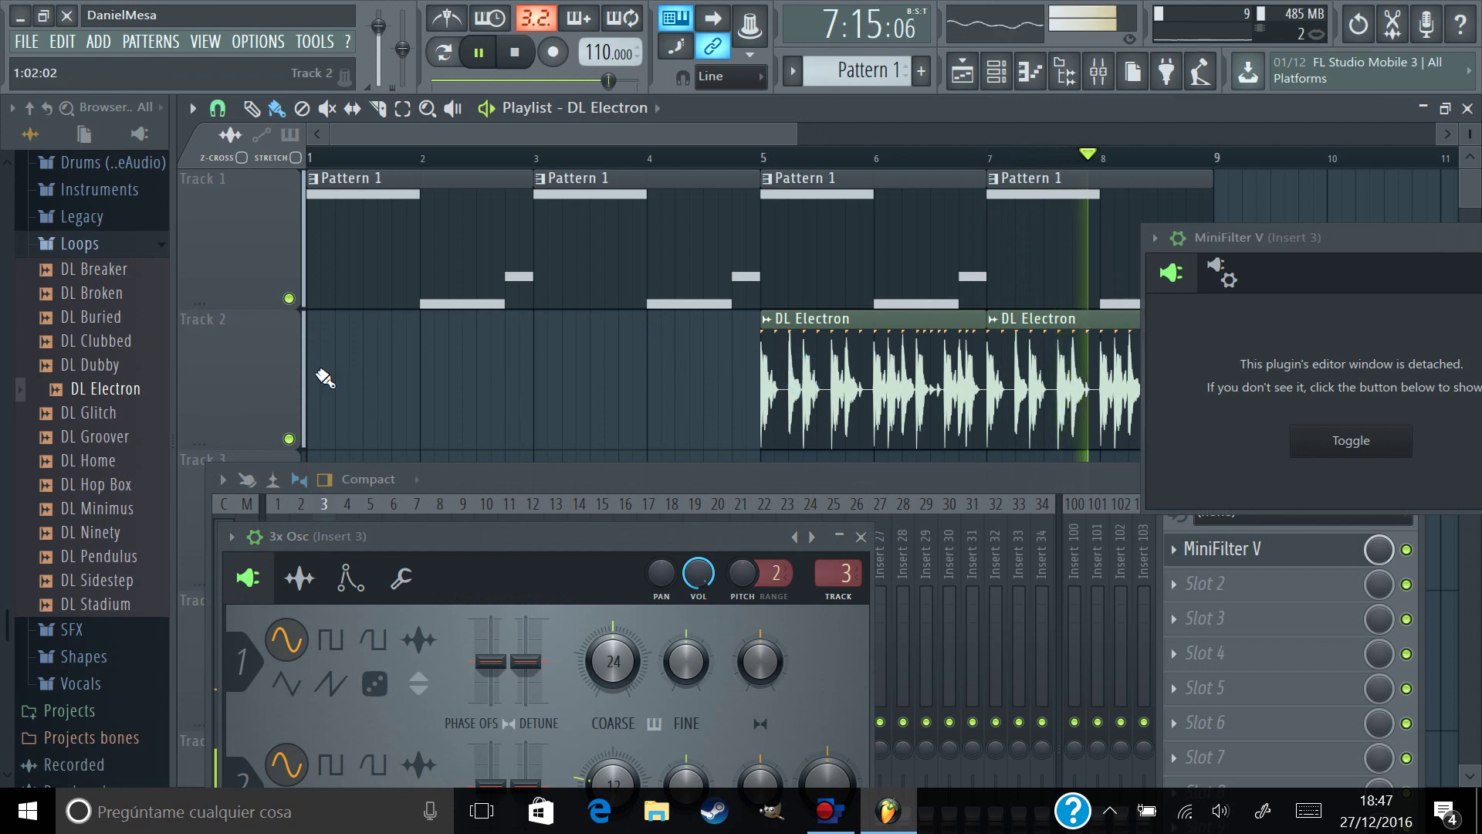
- Paint DL Electron clips across bars 1 to 4 of Track 2 and delete the two Pattern 1 clips above them
left_click_drag(306, 365, 586, 375)
right_click(423, 227)
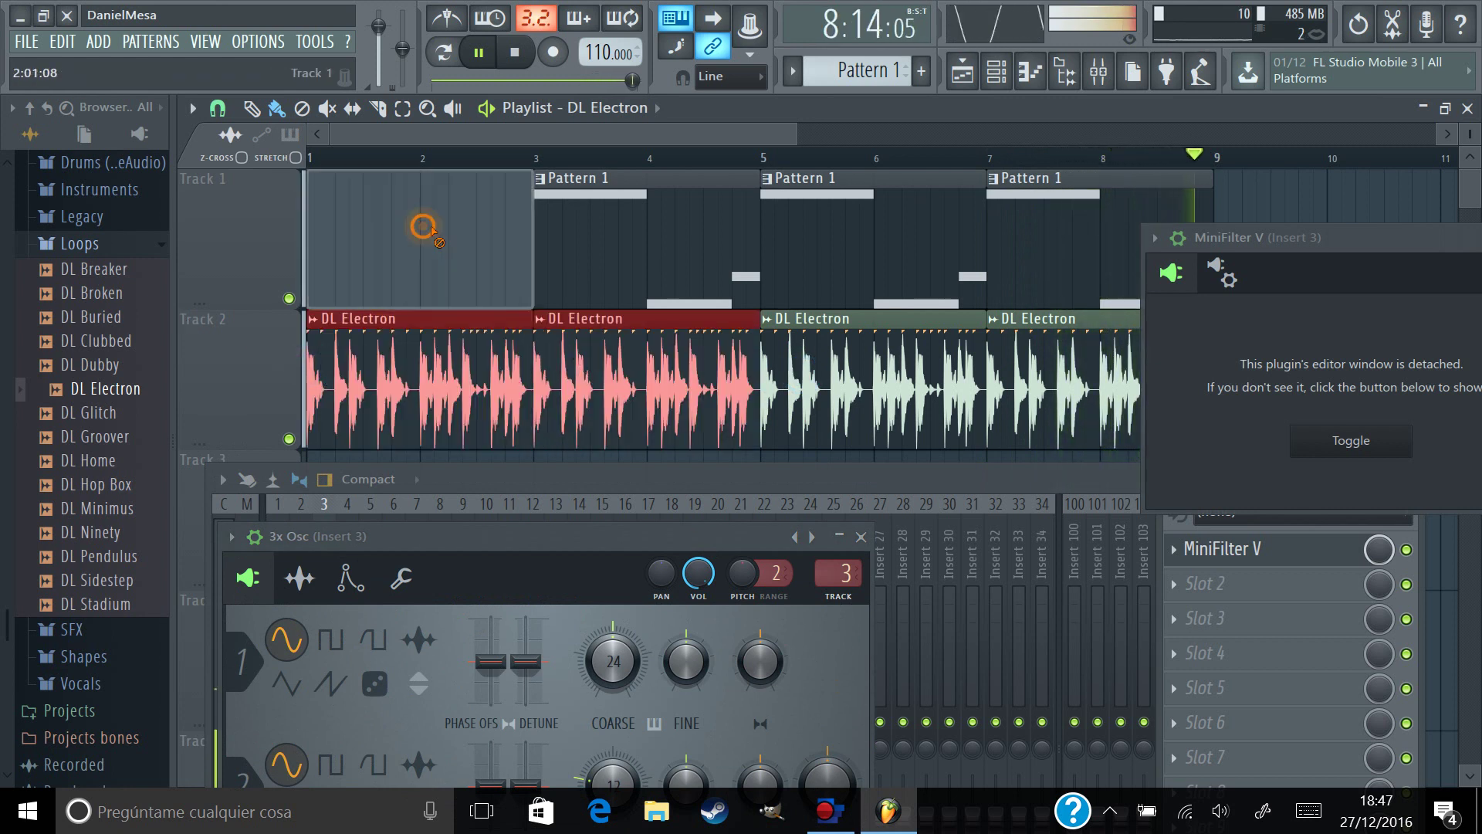
right_click(556, 240)
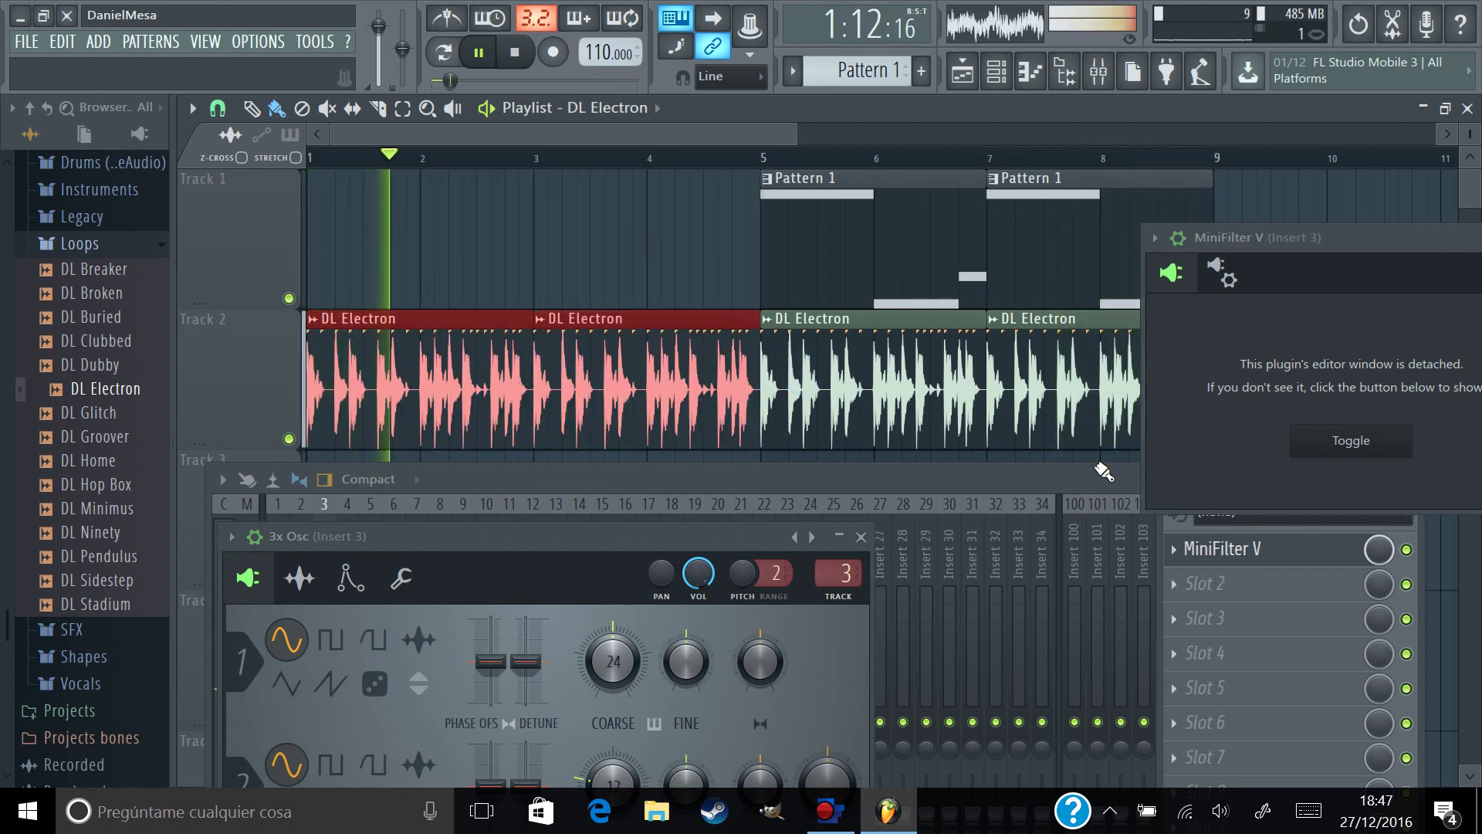
- Open MiniFilter V on DL Electron's Insert 2, setting sequencer step 2 to 0.216, dry/wet to 1.0 and step 4 to 0.136
left_click(490, 372)
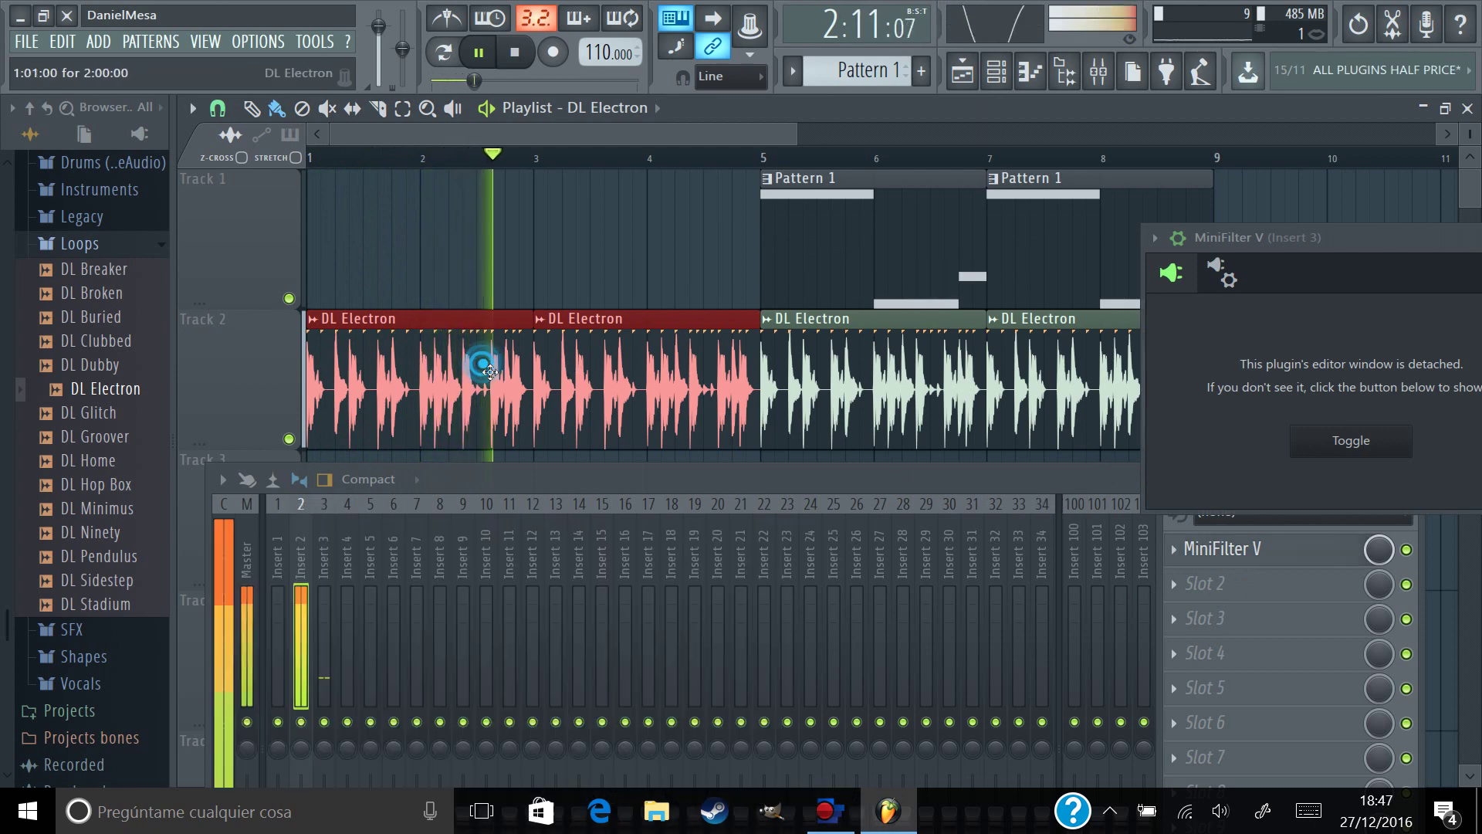
left_click(1235, 550)
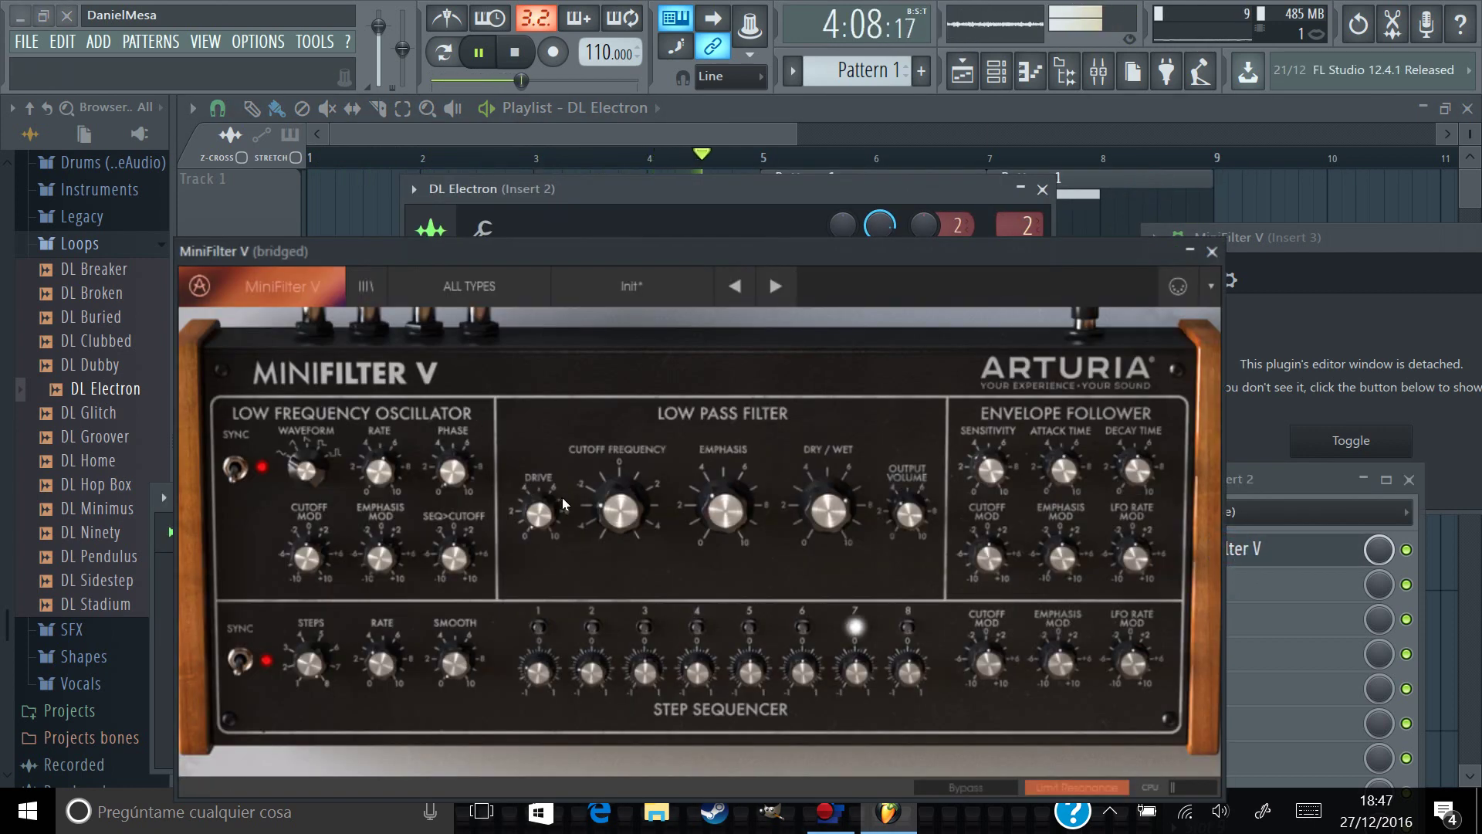
left_click_drag(606, 628, 633, 563)
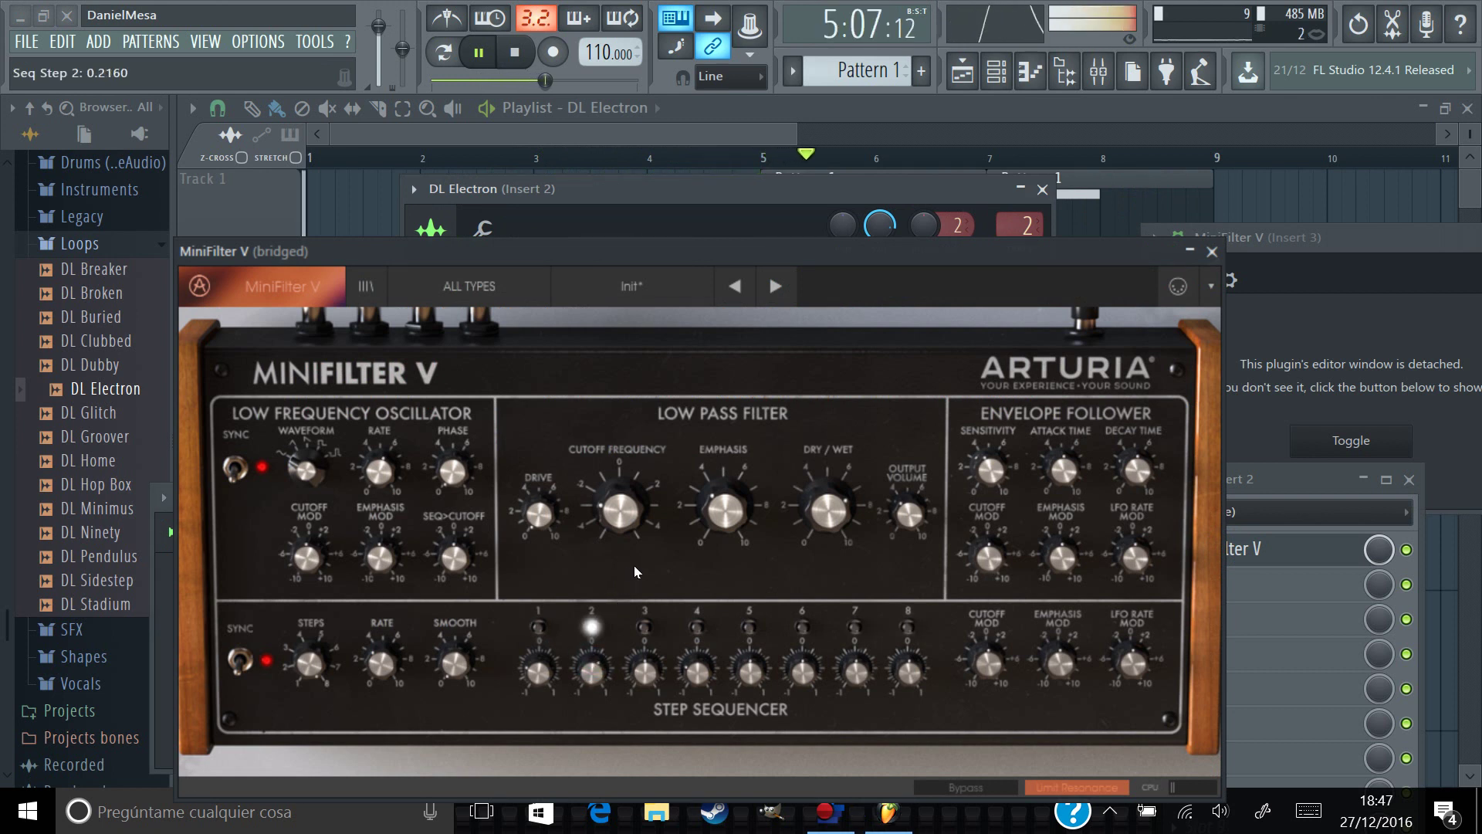
left_click_drag(844, 511, 866, 358)
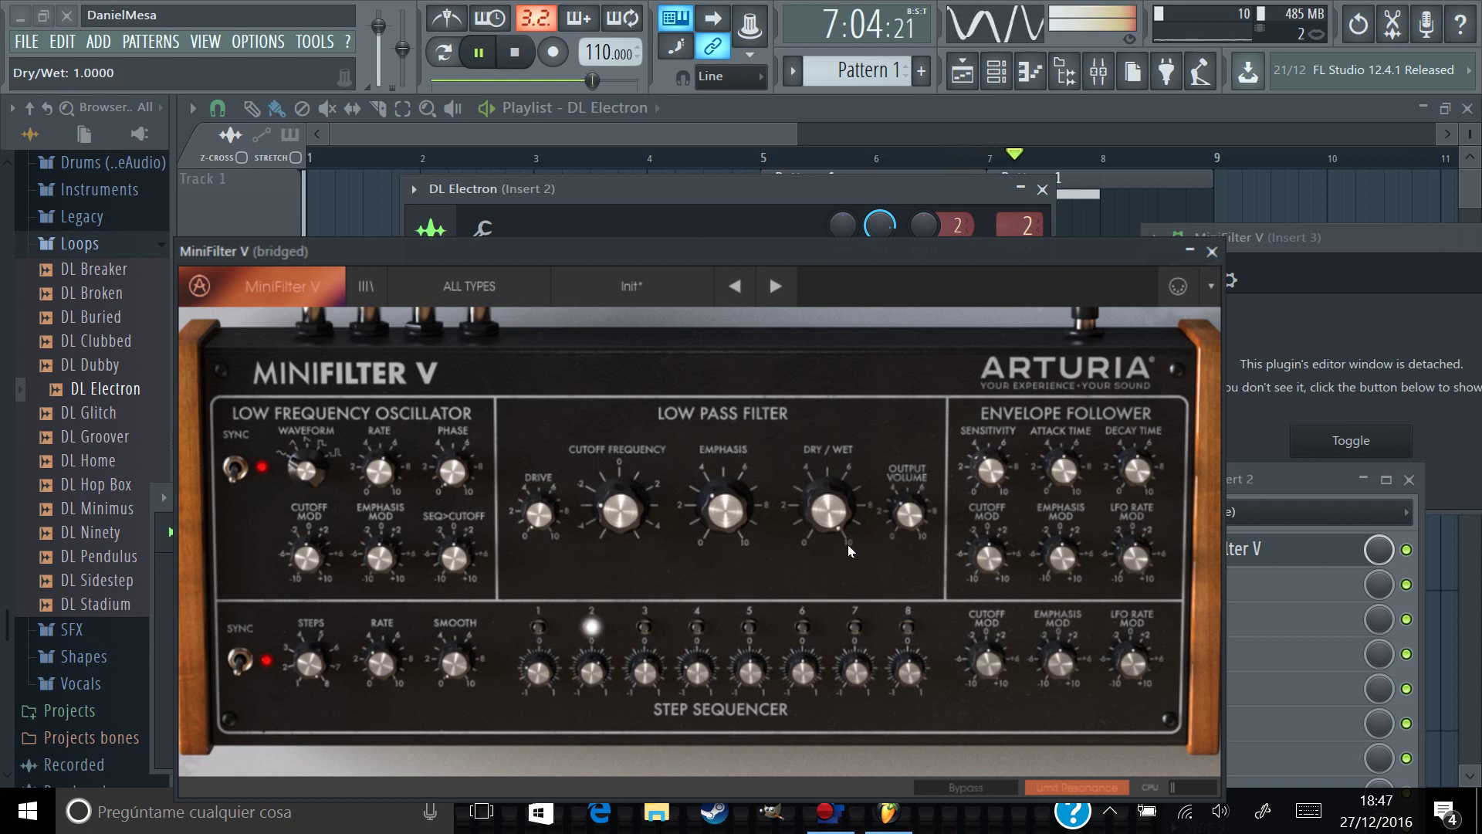
left_click_drag(699, 670, 699, 665)
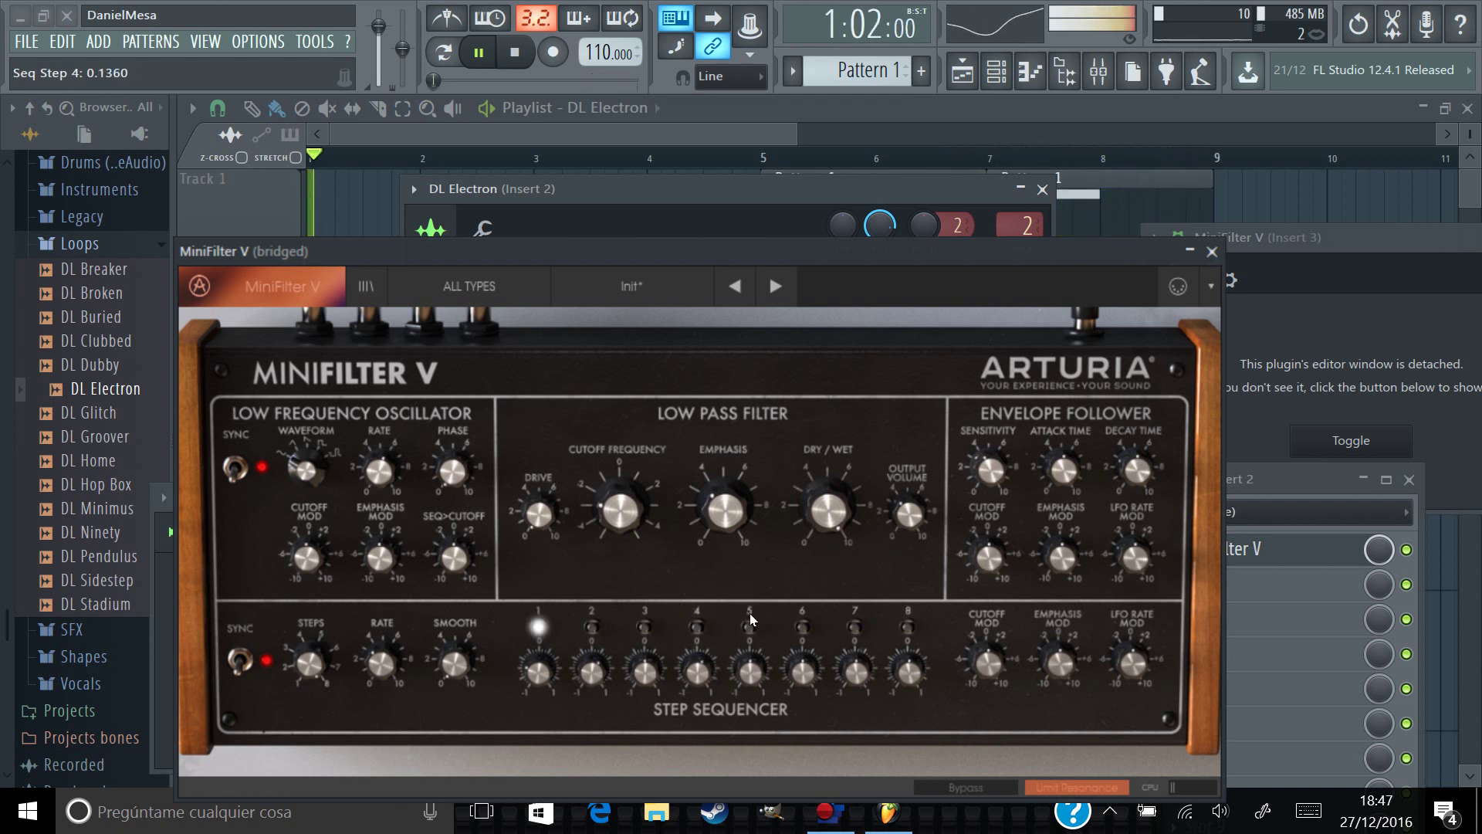
- Adjust the low pass filter's cutoff frequency, drive and output volume, and set its emphasis to 0.856
left_click_drag(628, 518, 627, 456)
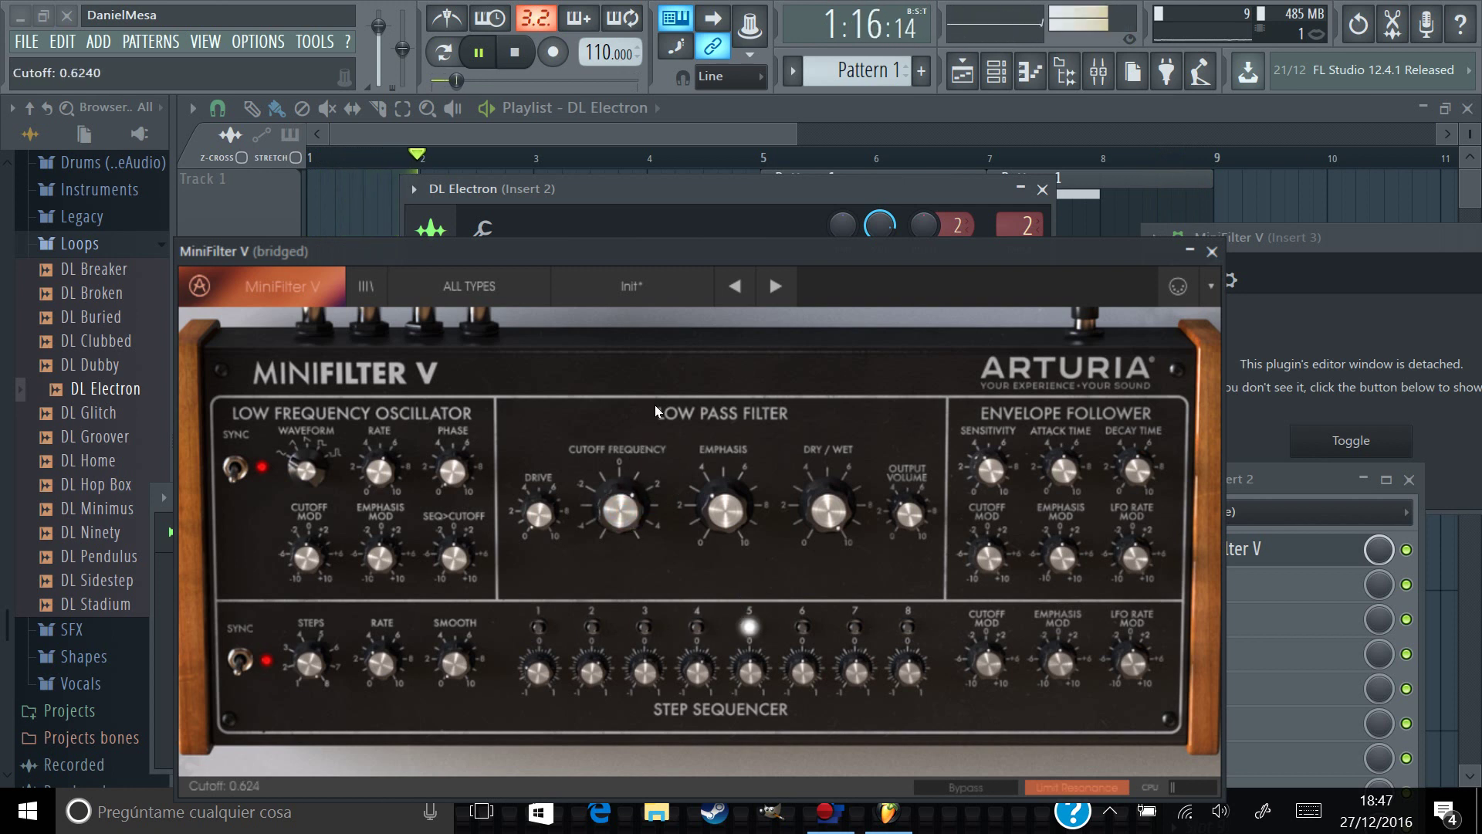
left_click_drag(657, 398, 675, 375)
left_click_drag(541, 517, 678, 325)
left_click_drag(595, 499, 665, 538)
left_click(914, 485)
left_click_drag(921, 463, 706, 516)
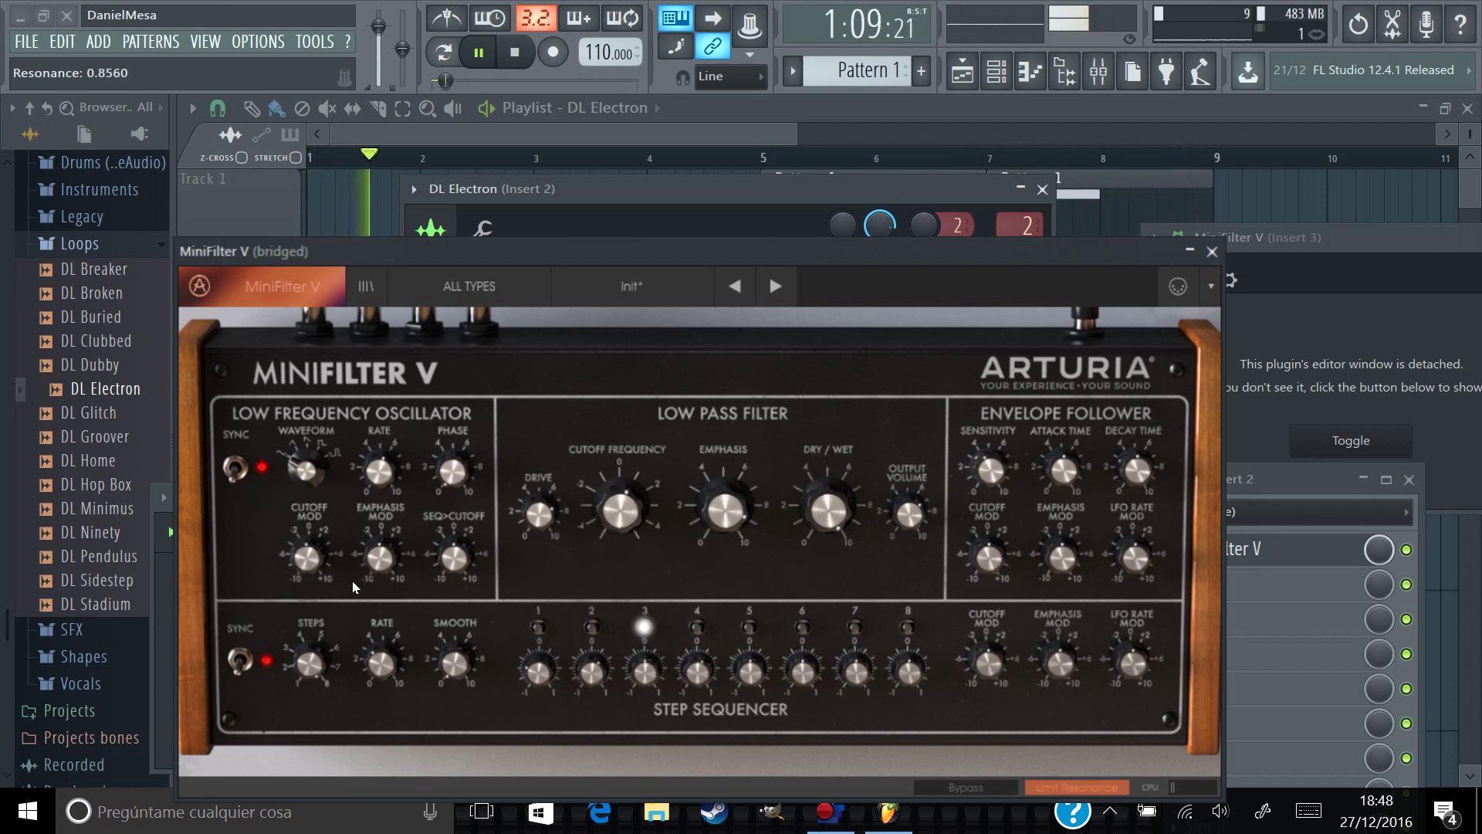
- Set the envelope follower's cutoff mod to -0.379, emphasis mod to -0.566 and LFO rate mod to -0.314, with output volume at 0.823
left_click_drag(992, 561, 986, 647)
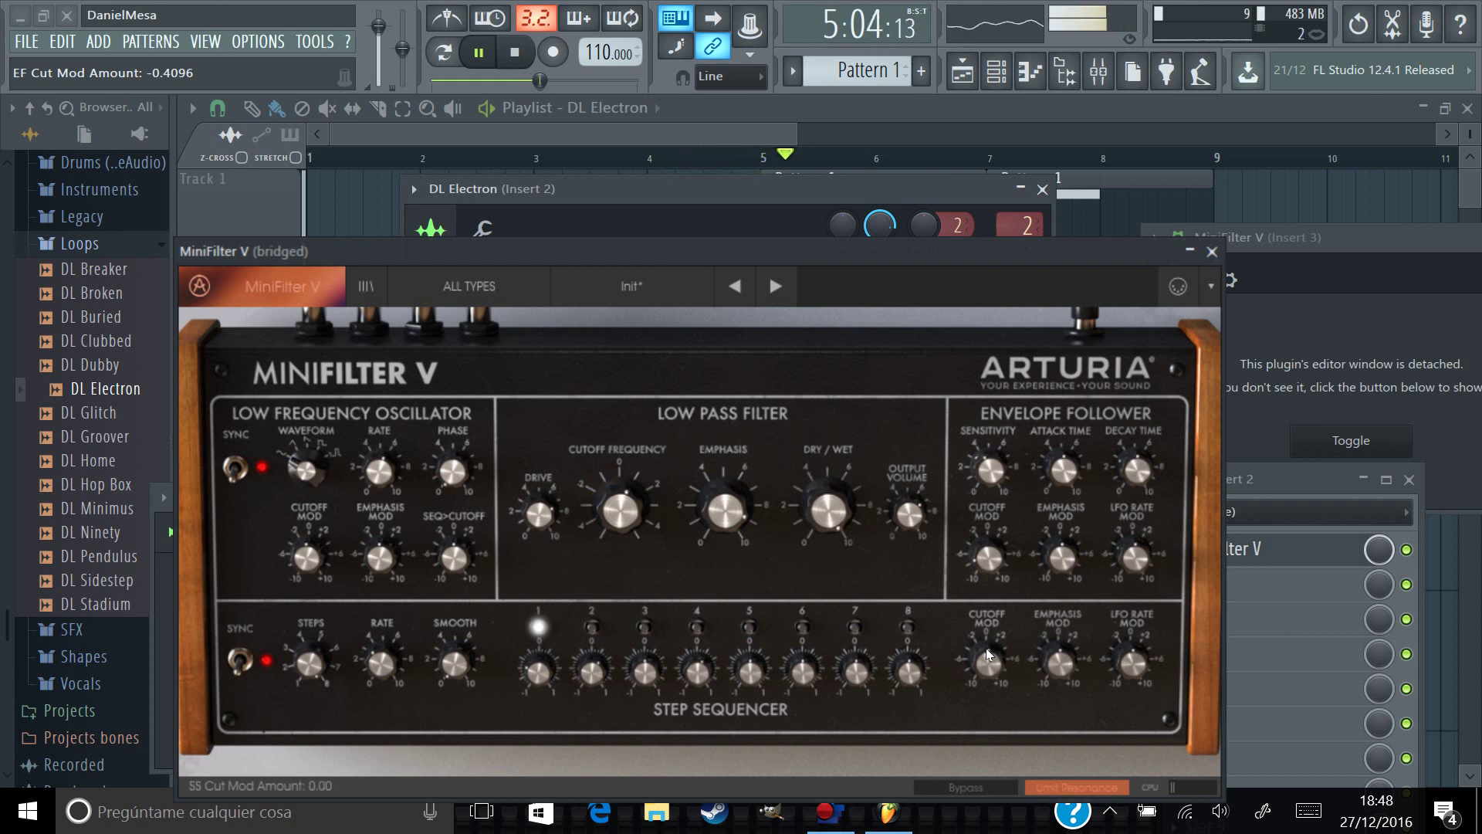
left_click_drag(901, 521, 916, 474)
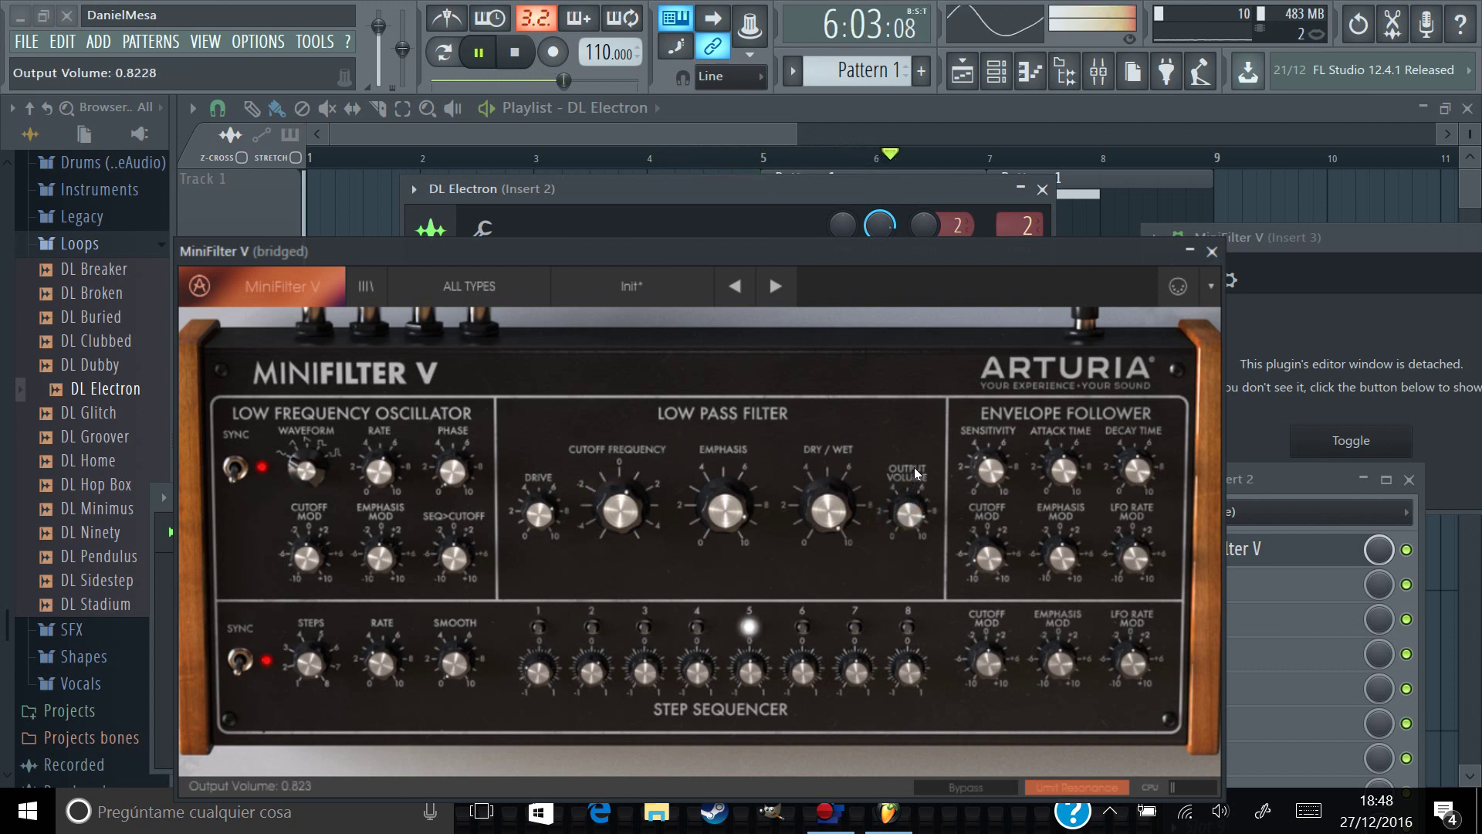
left_click_drag(1062, 553, 1059, 580)
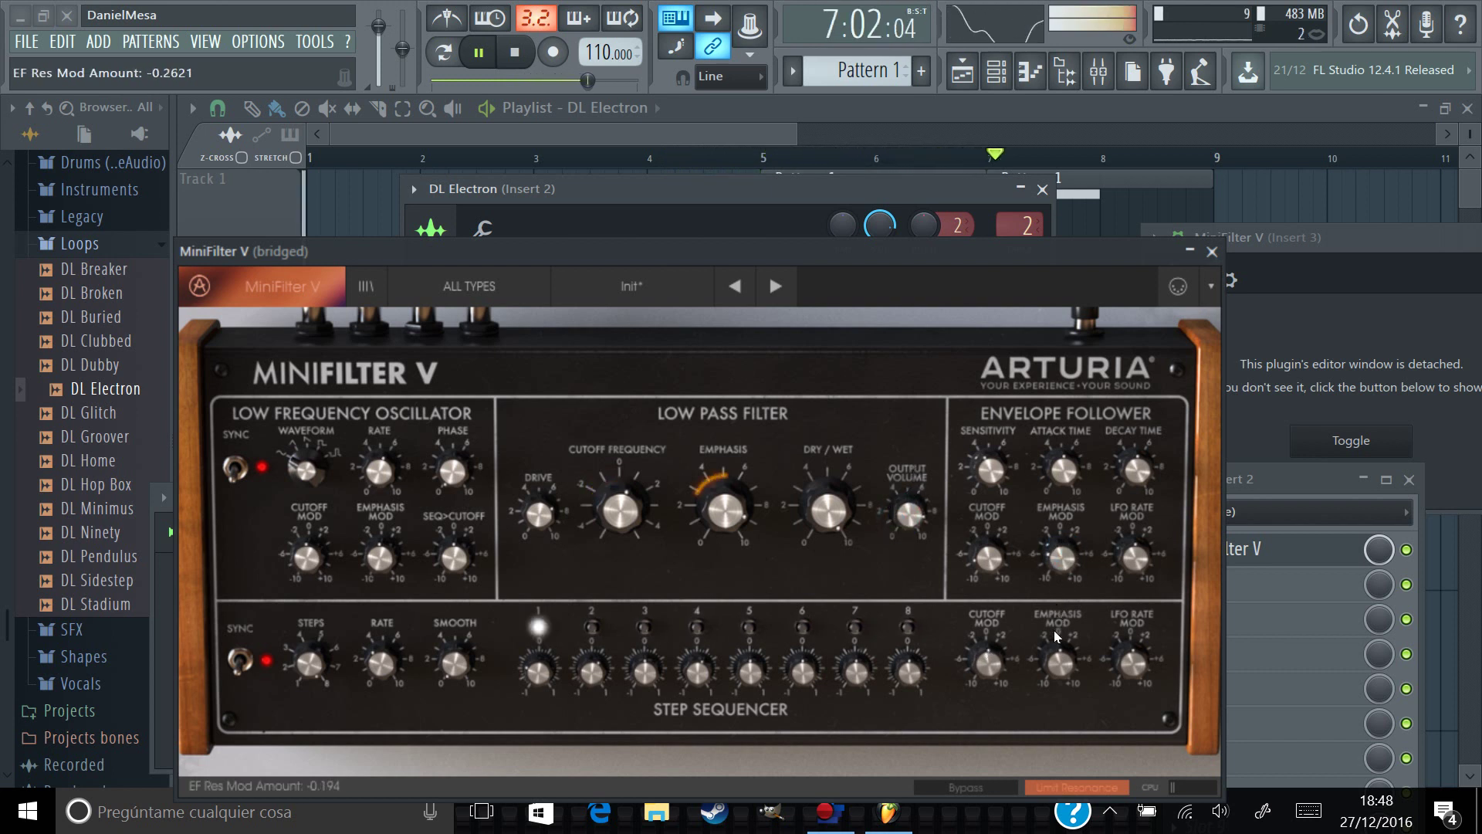
left_click_drag(1052, 650, 1056, 661)
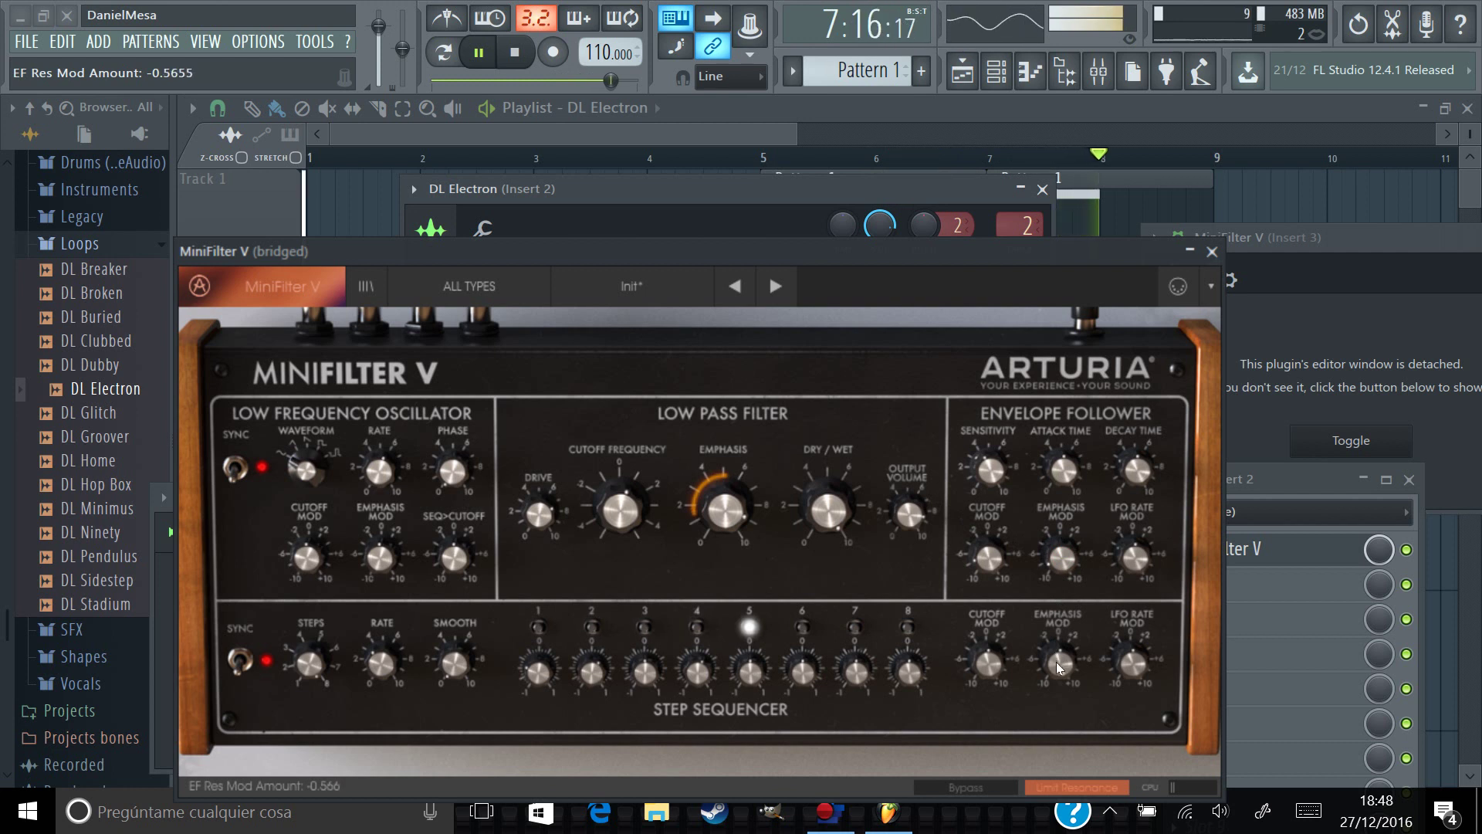
mouse_move(989, 568)
left_mouse_down()
mouse_move(996, 525)
mouse_move(1002, 557)
left_mouse_up()
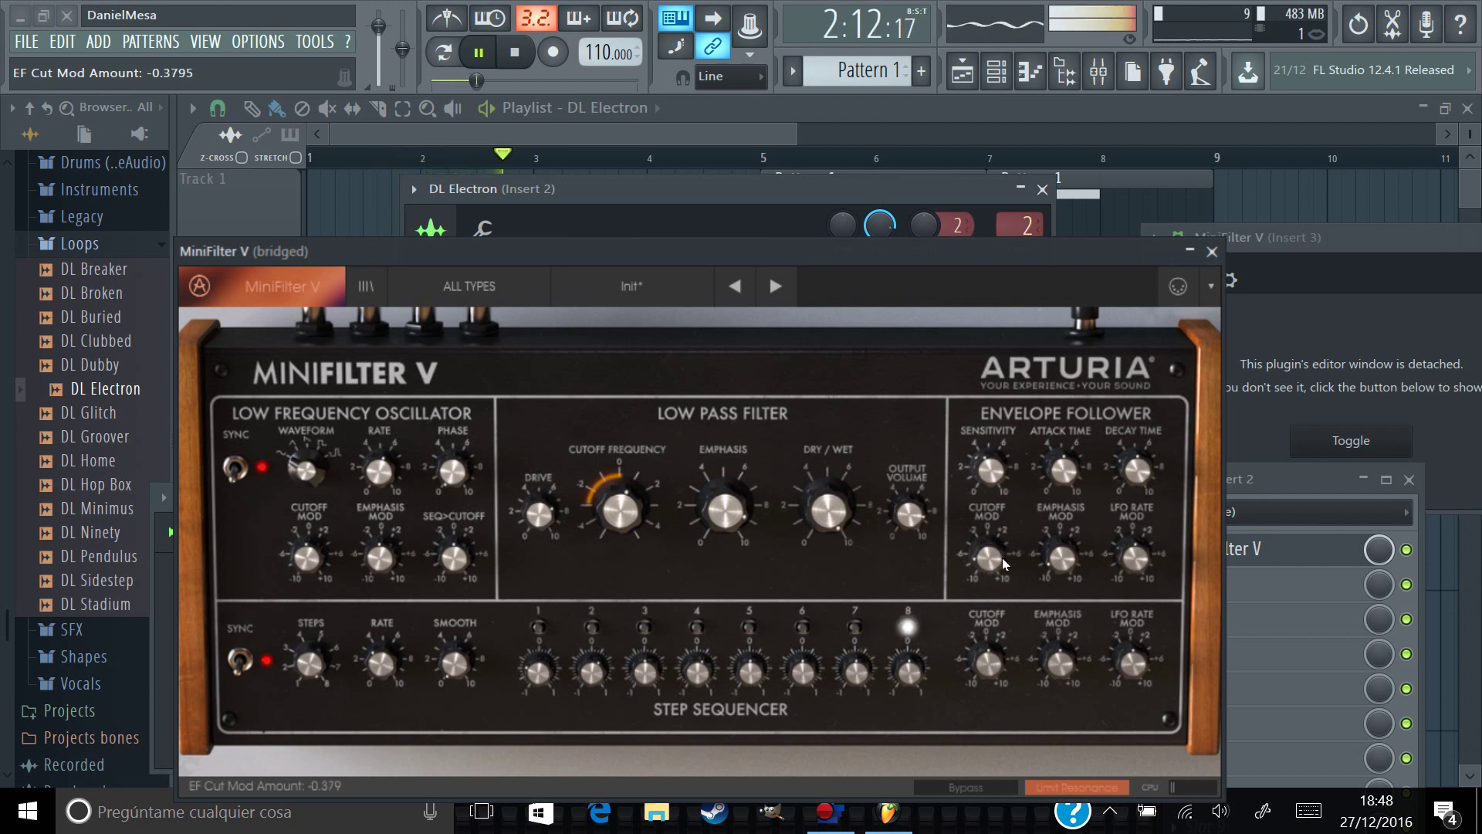
left_click_drag(1129, 554, 1114, 643)
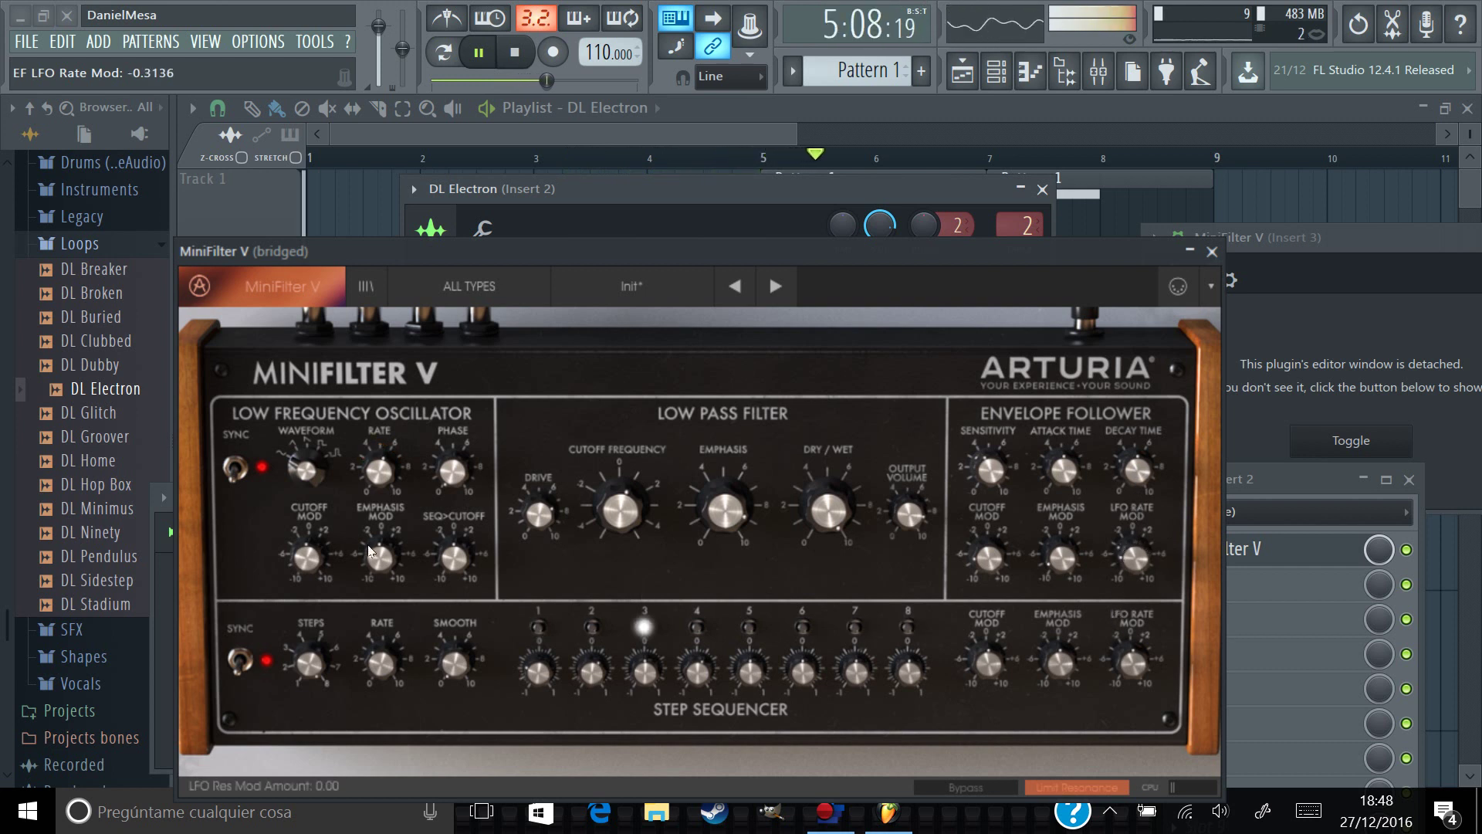
- Set the LFO's synced rate to 1/4 and reduce the filter's dry/wet mix to 0.716
left_click_drag(377, 466, 391, 506)
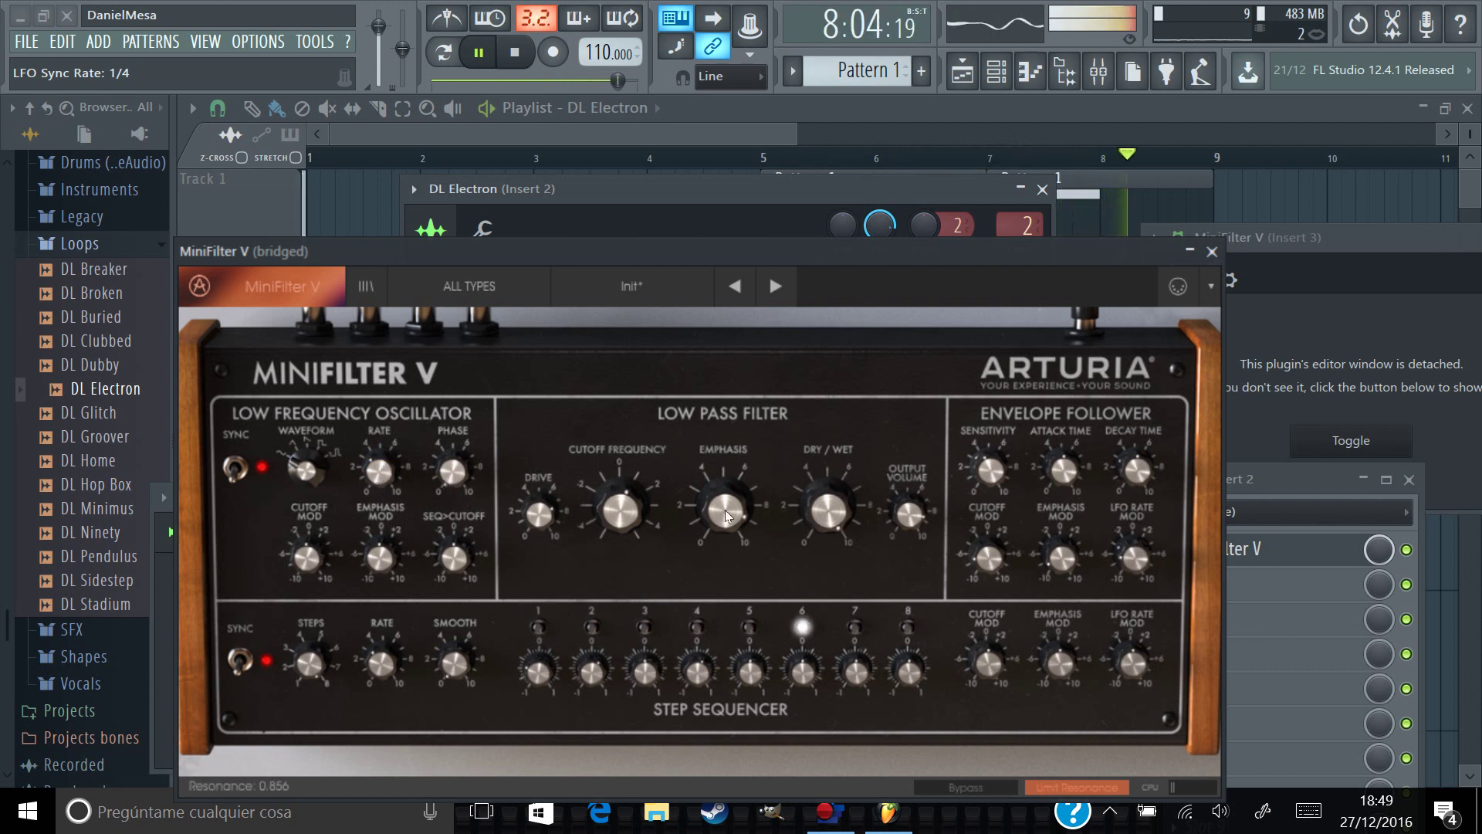
left_click_drag(827, 508, 835, 578)
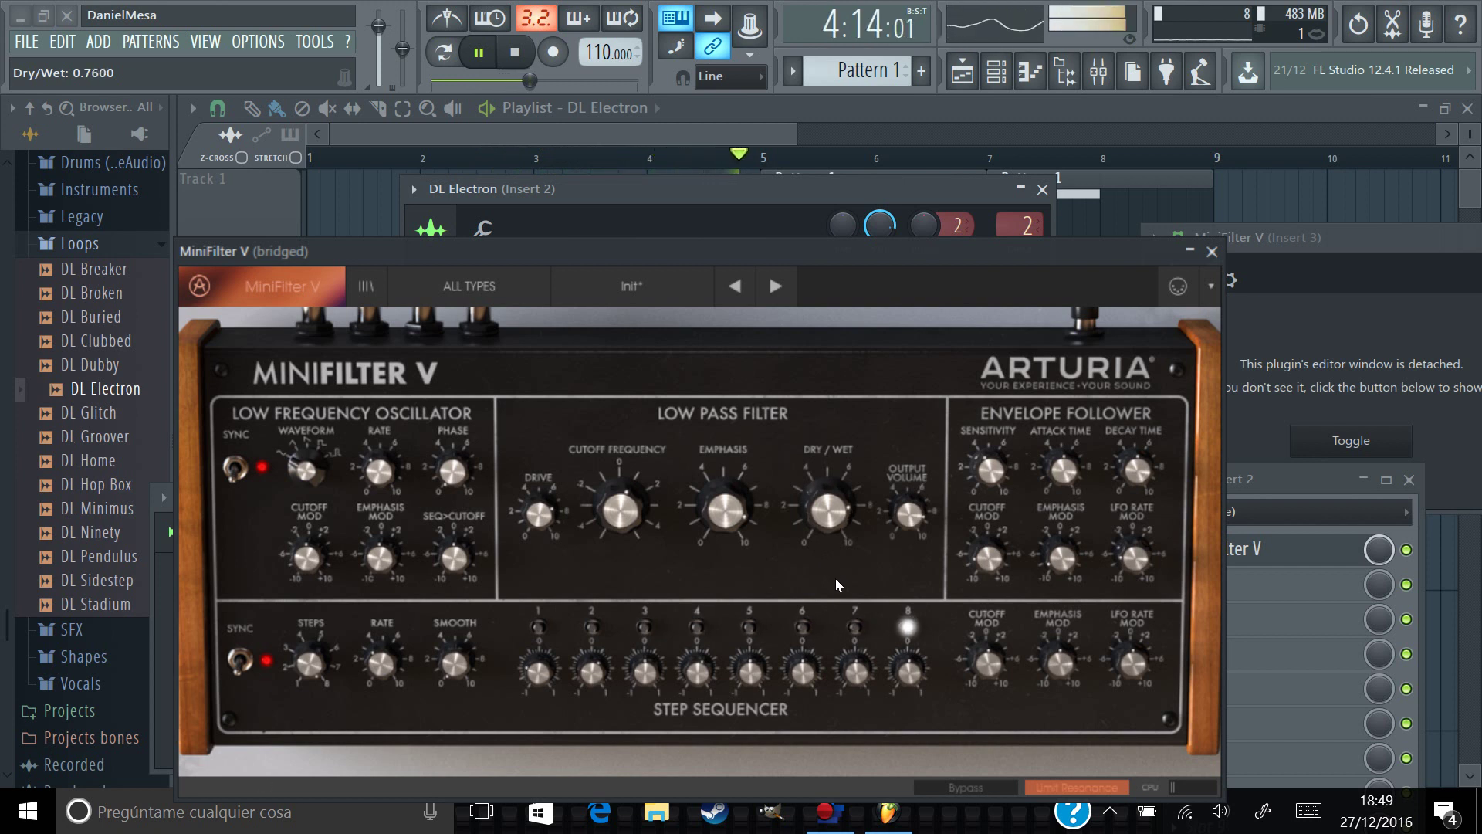
left_click_drag(827, 521, 835, 536)
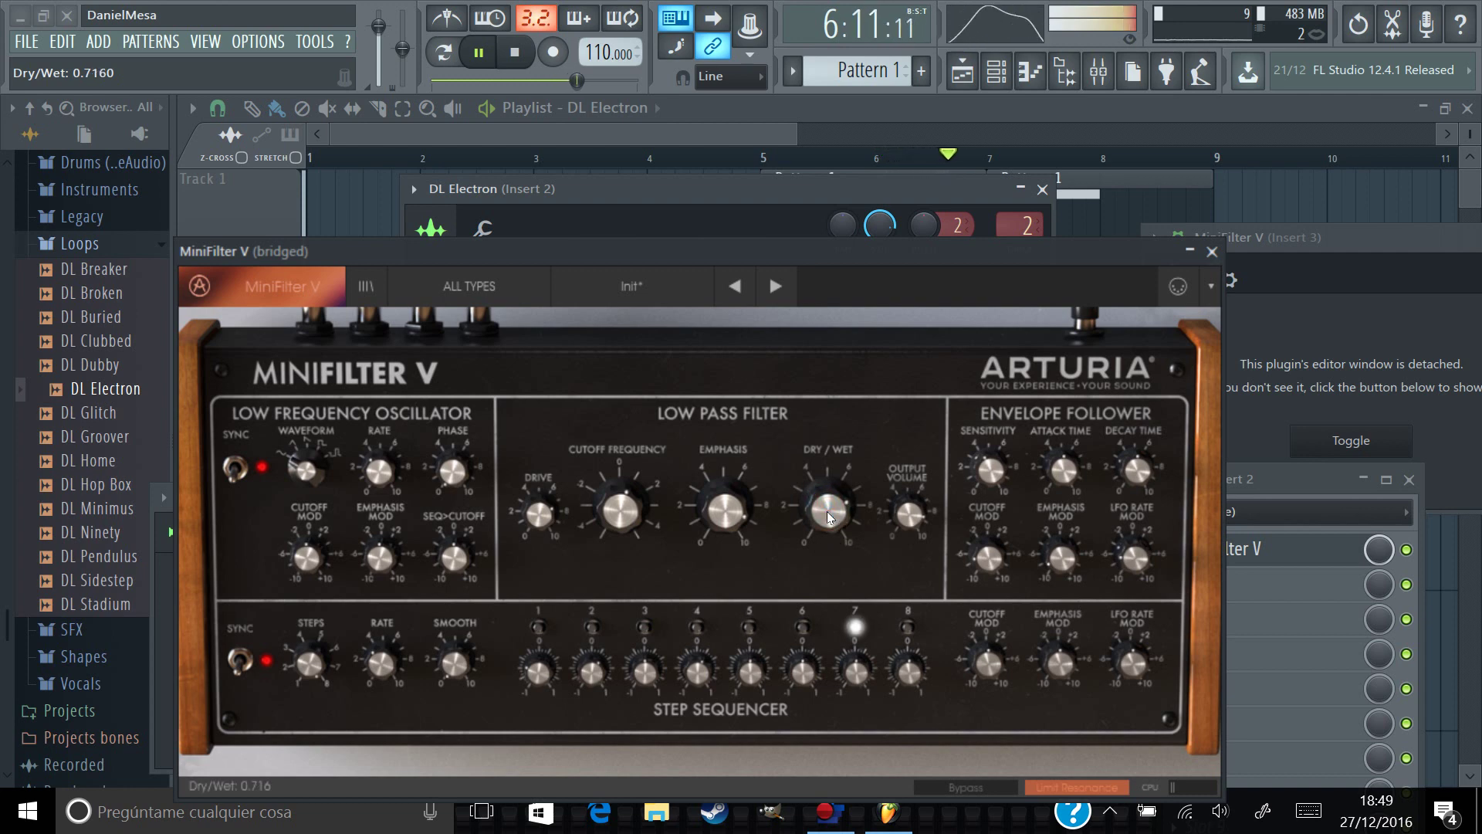
- Bring the channel rack forward, reopen the 3x Osc synth and reposition its window
left_click_drag(541, 375, 917, 429)
left_click(997, 72)
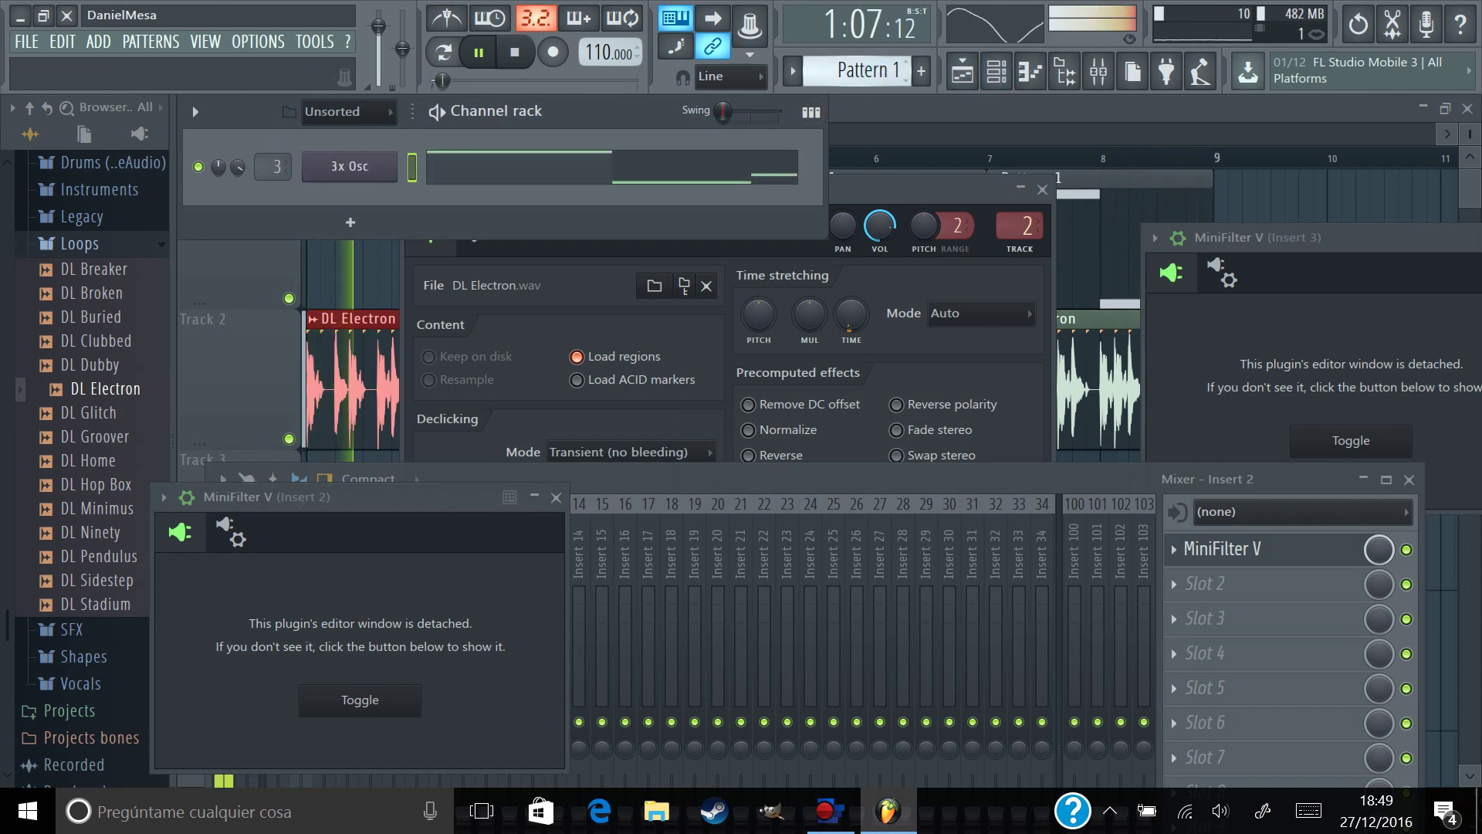
left_click(347, 166)
left_click_drag(546, 594, 522, 296)
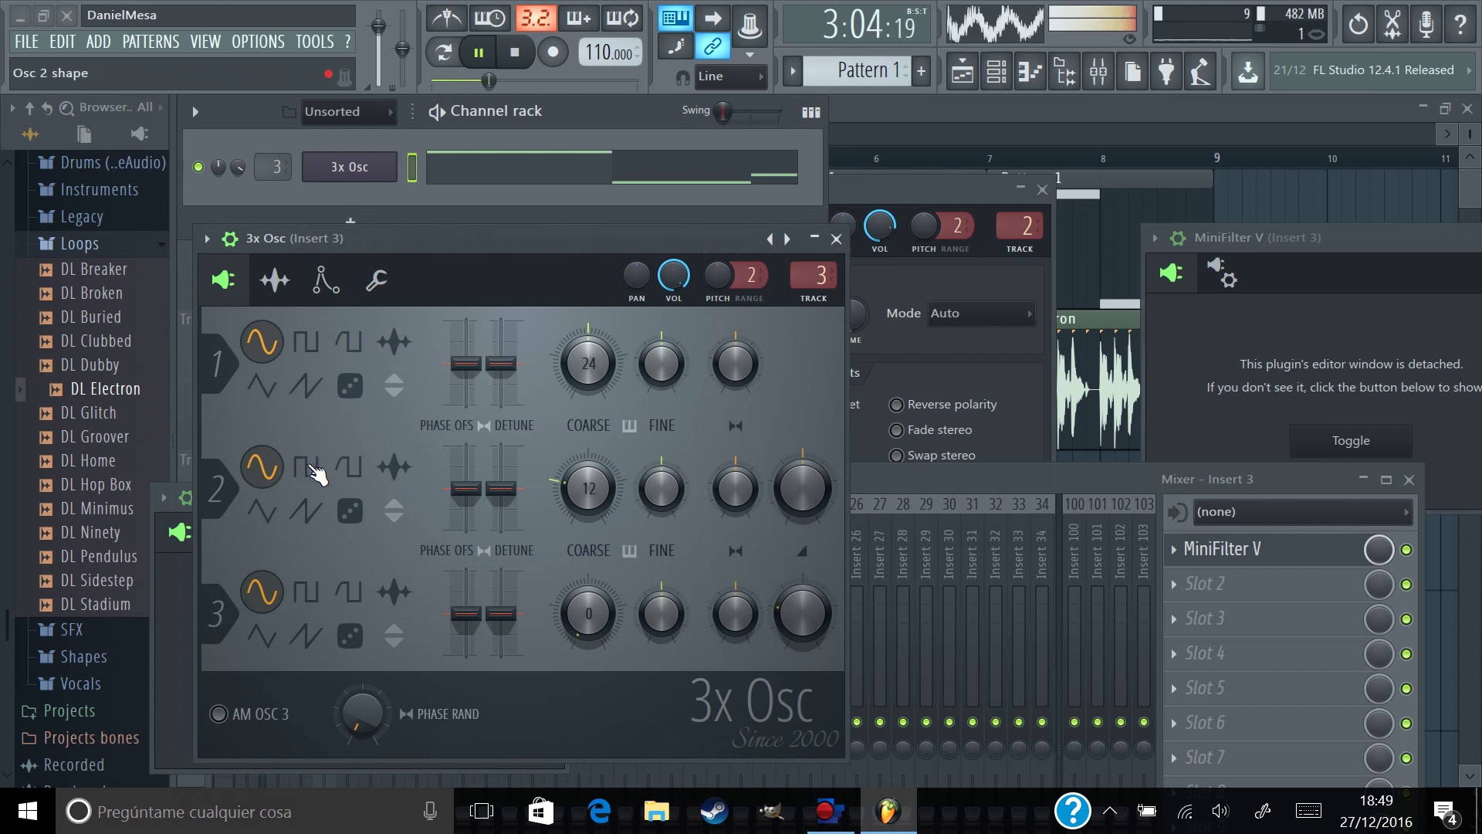
- Set oscillator 2 to the rounded saw shape and oscillator 3 to square, and shift the 3x Osc window slightly
left_click(348, 468)
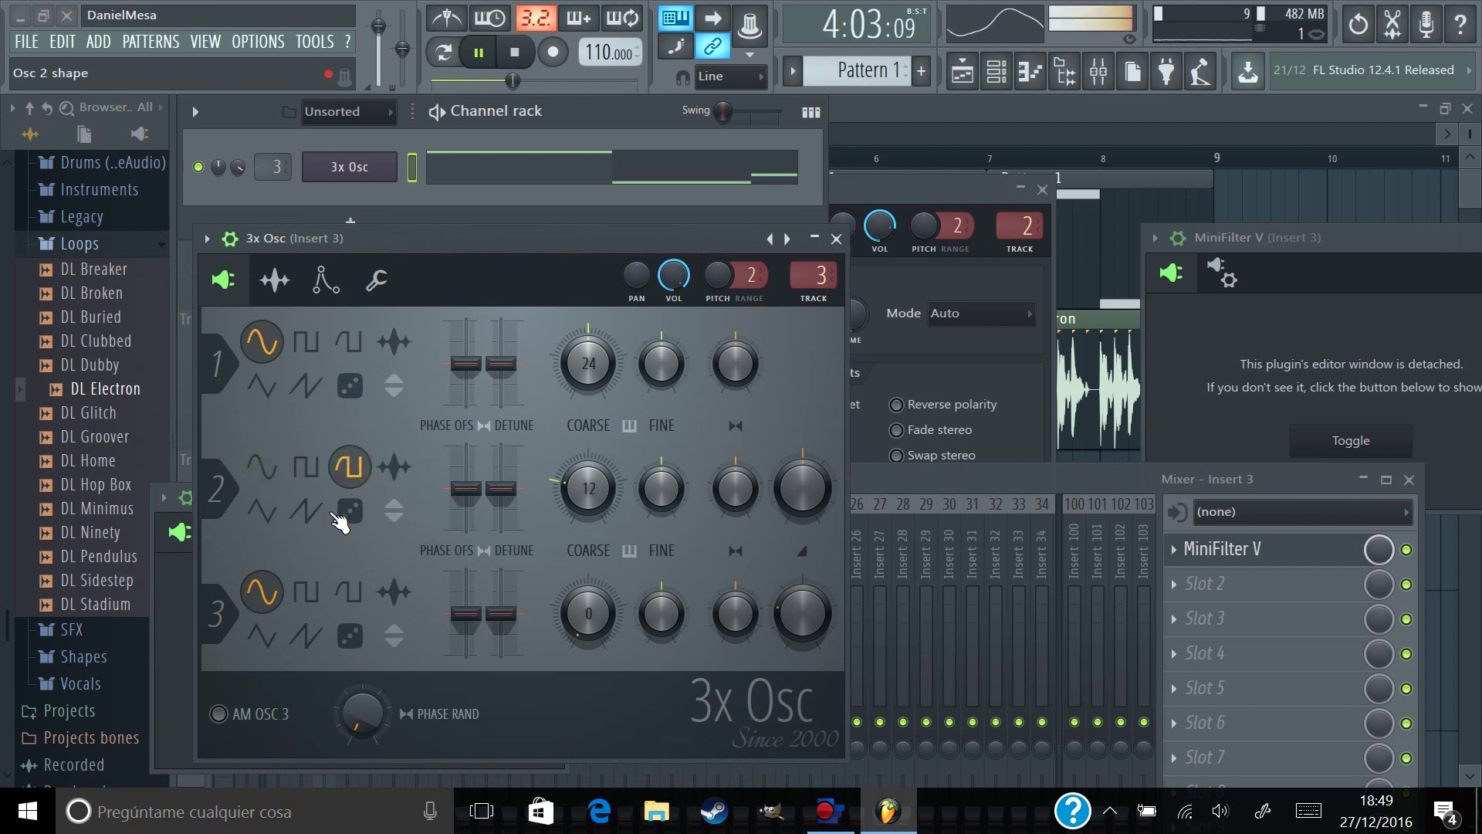
left_click(306, 592)
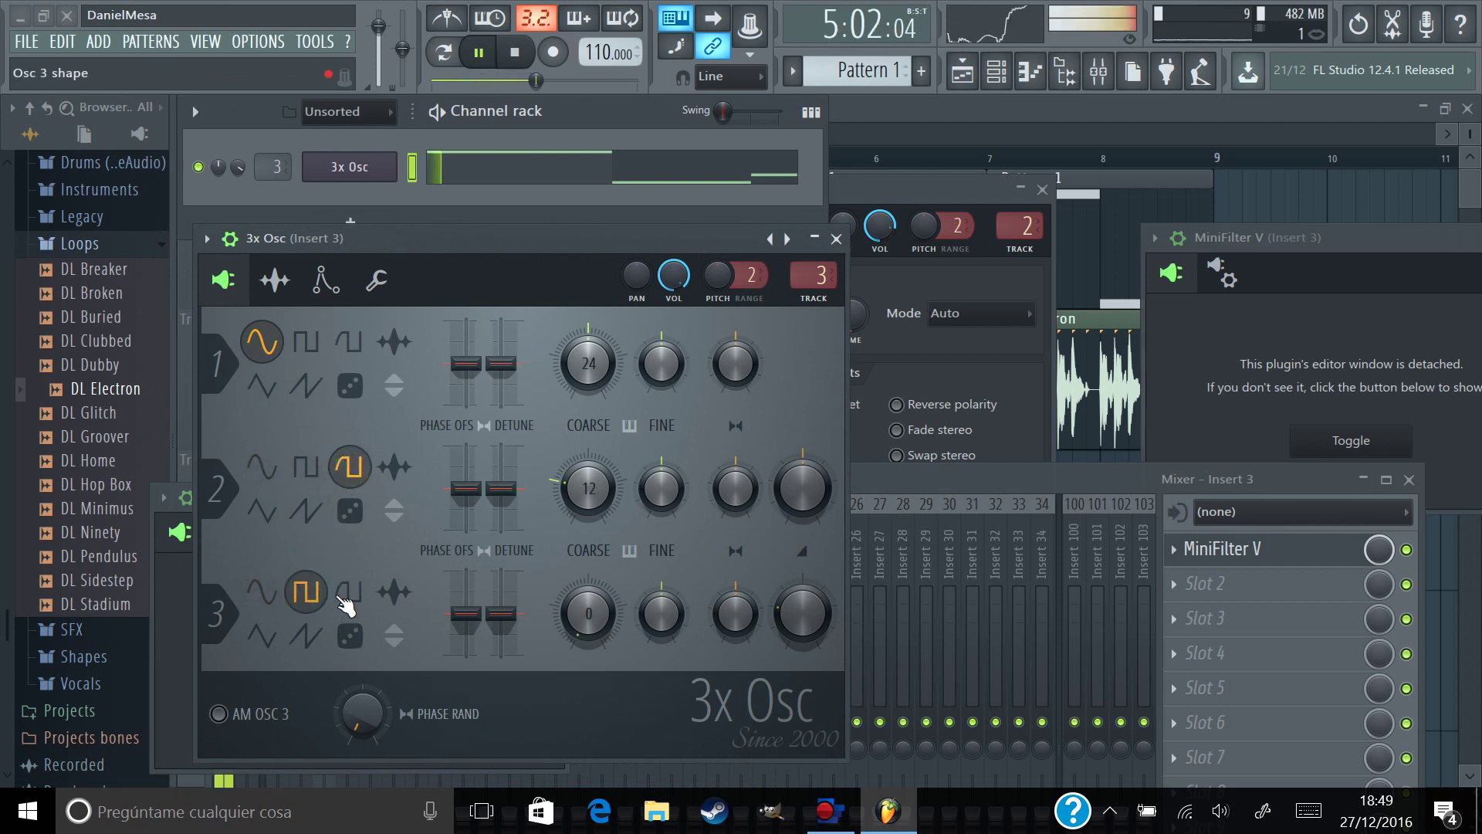
left_click_drag(535, 238, 519, 265)
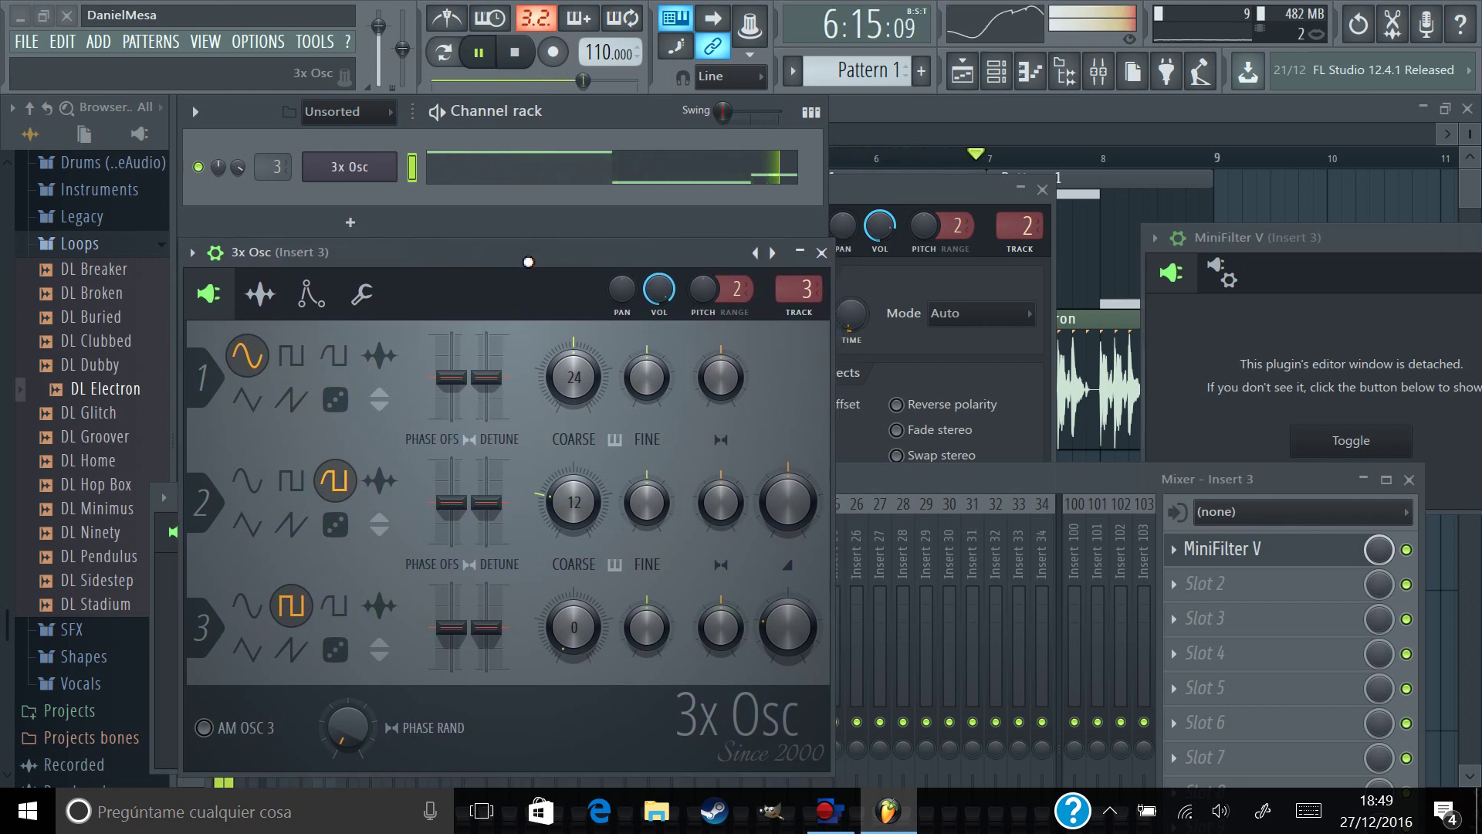
- Try the noise shape on oscillator 1 before restoring sine, and set oscillator 2 to noise with a reduced mix level
left_click(335, 400)
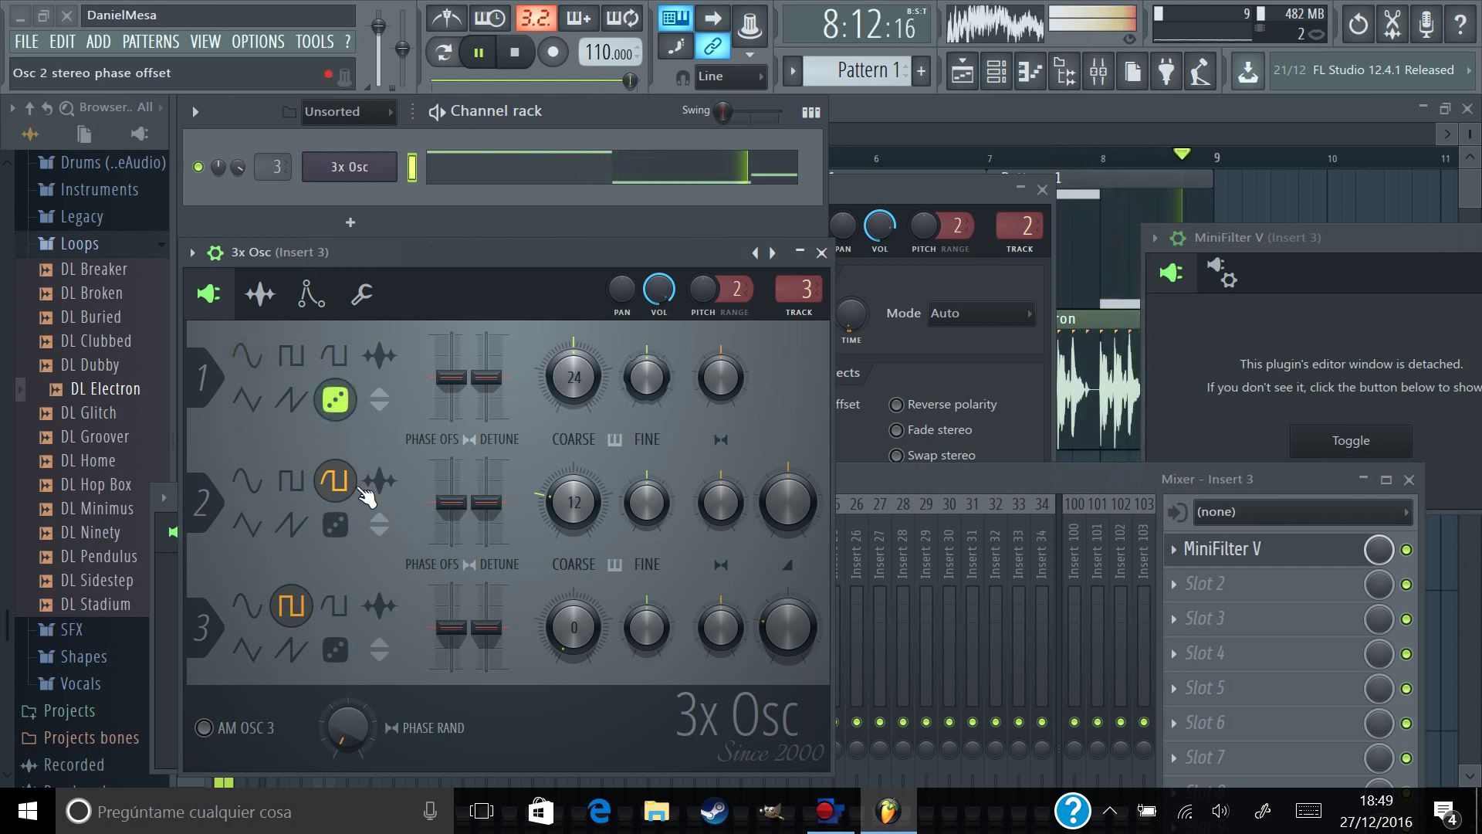
left_click(247, 355)
left_click(335, 525)
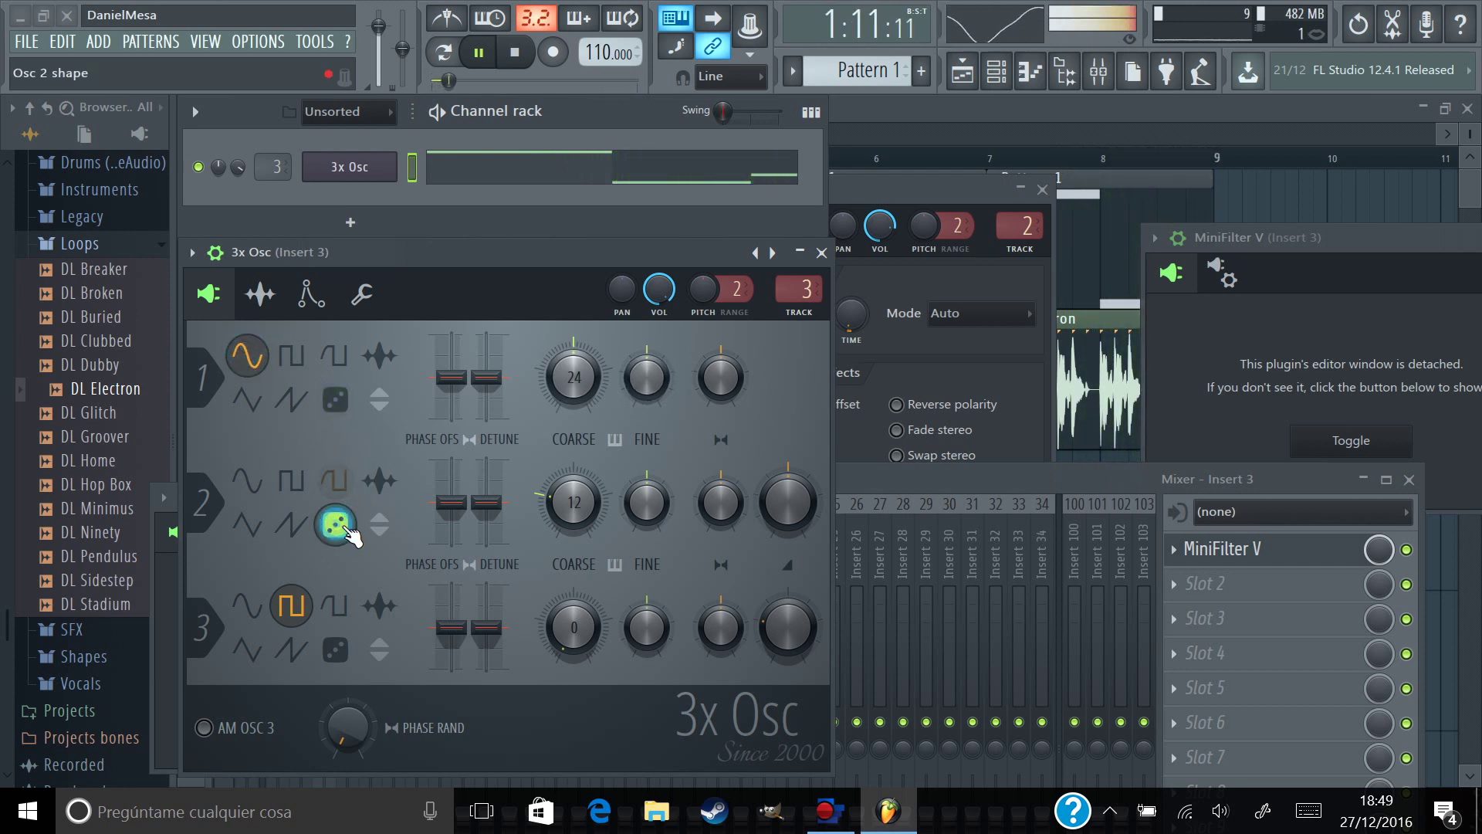
left_click_drag(823, 506, 823, 487)
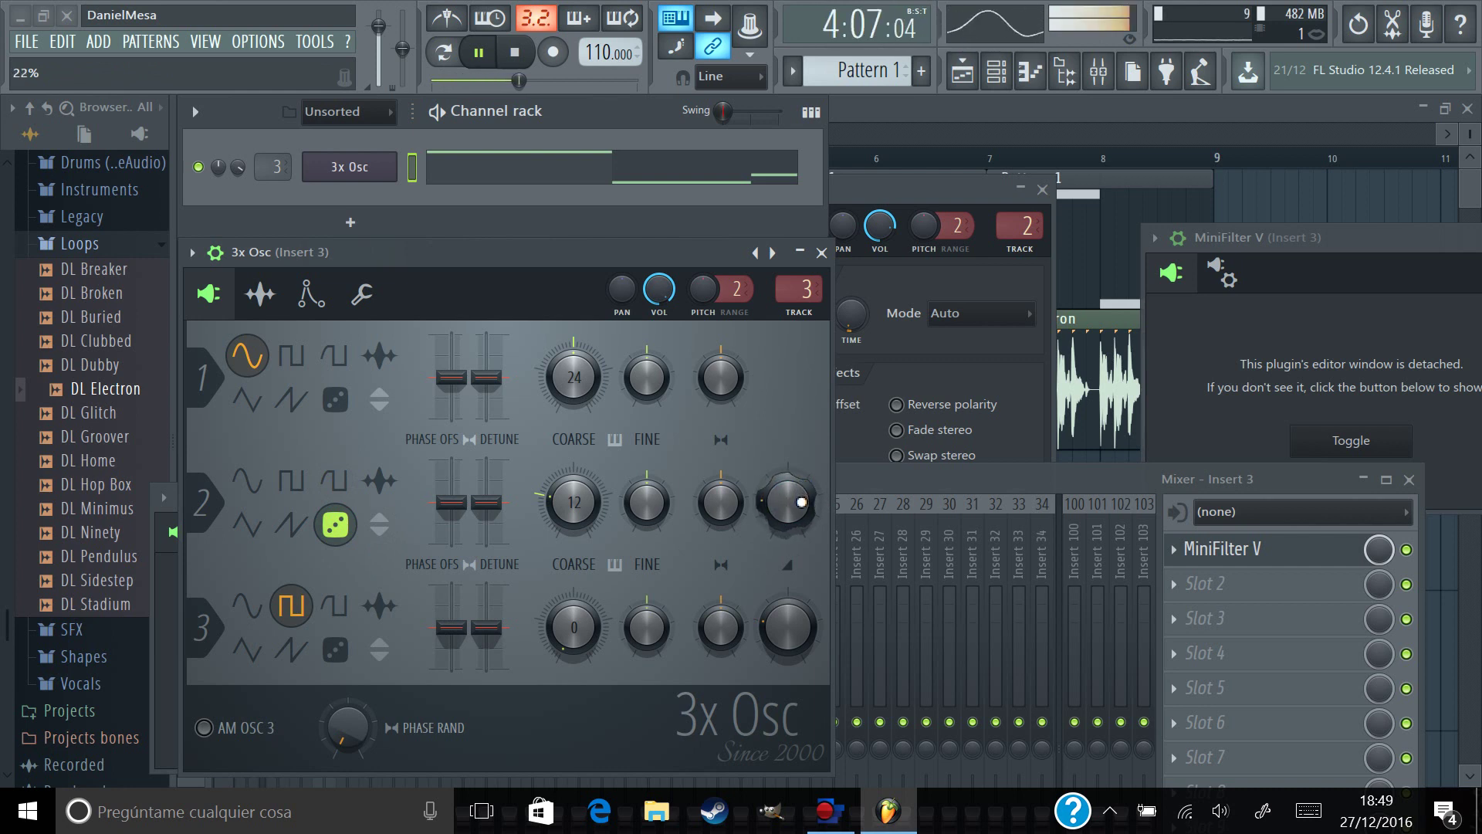
left_click_drag(798, 507, 798, 518)
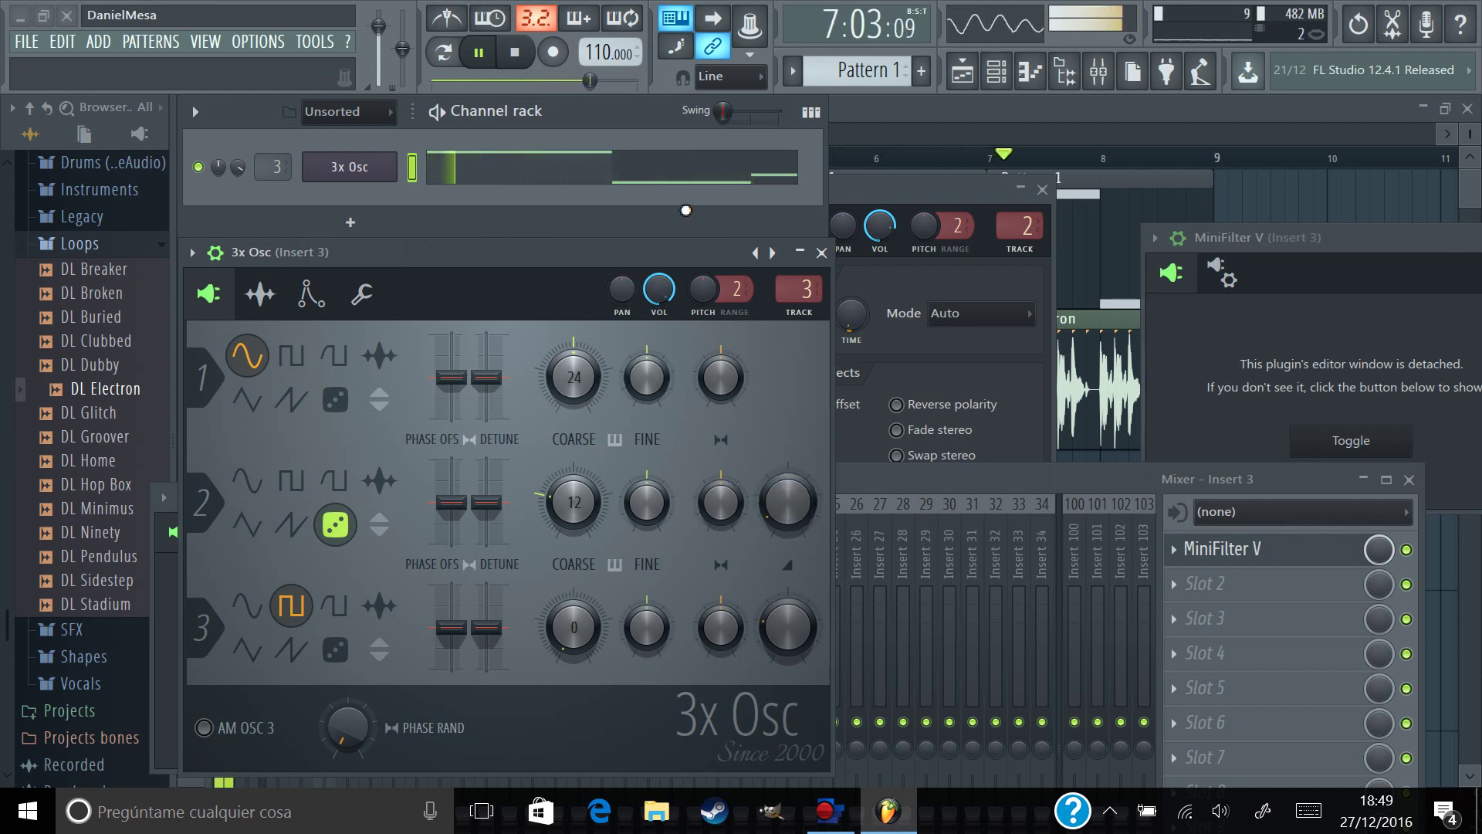
- Close the 3x Osc and DL Electron channel windows and stop the song playback
left_click(821, 253)
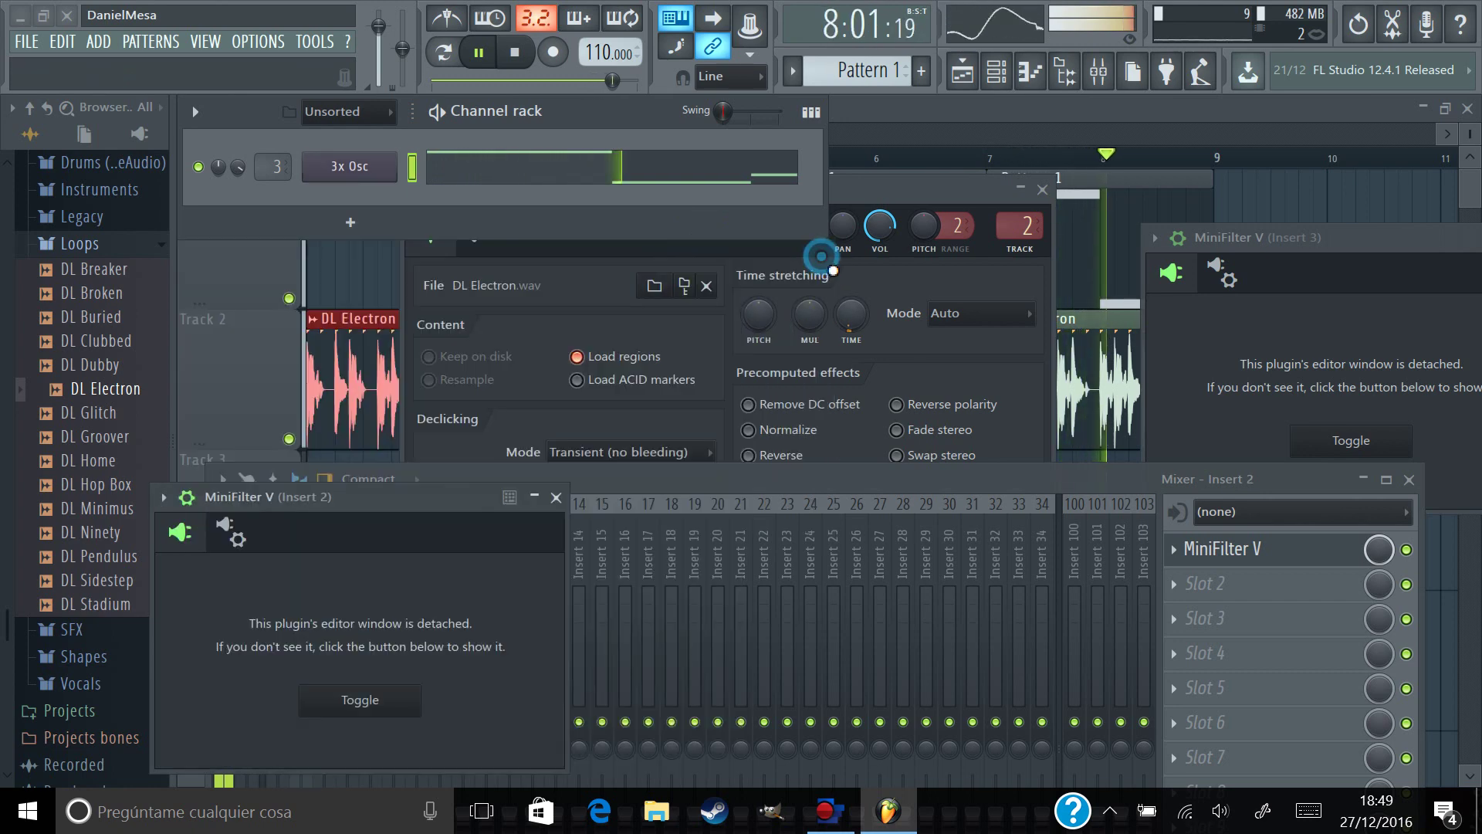
left_click(1042, 190)
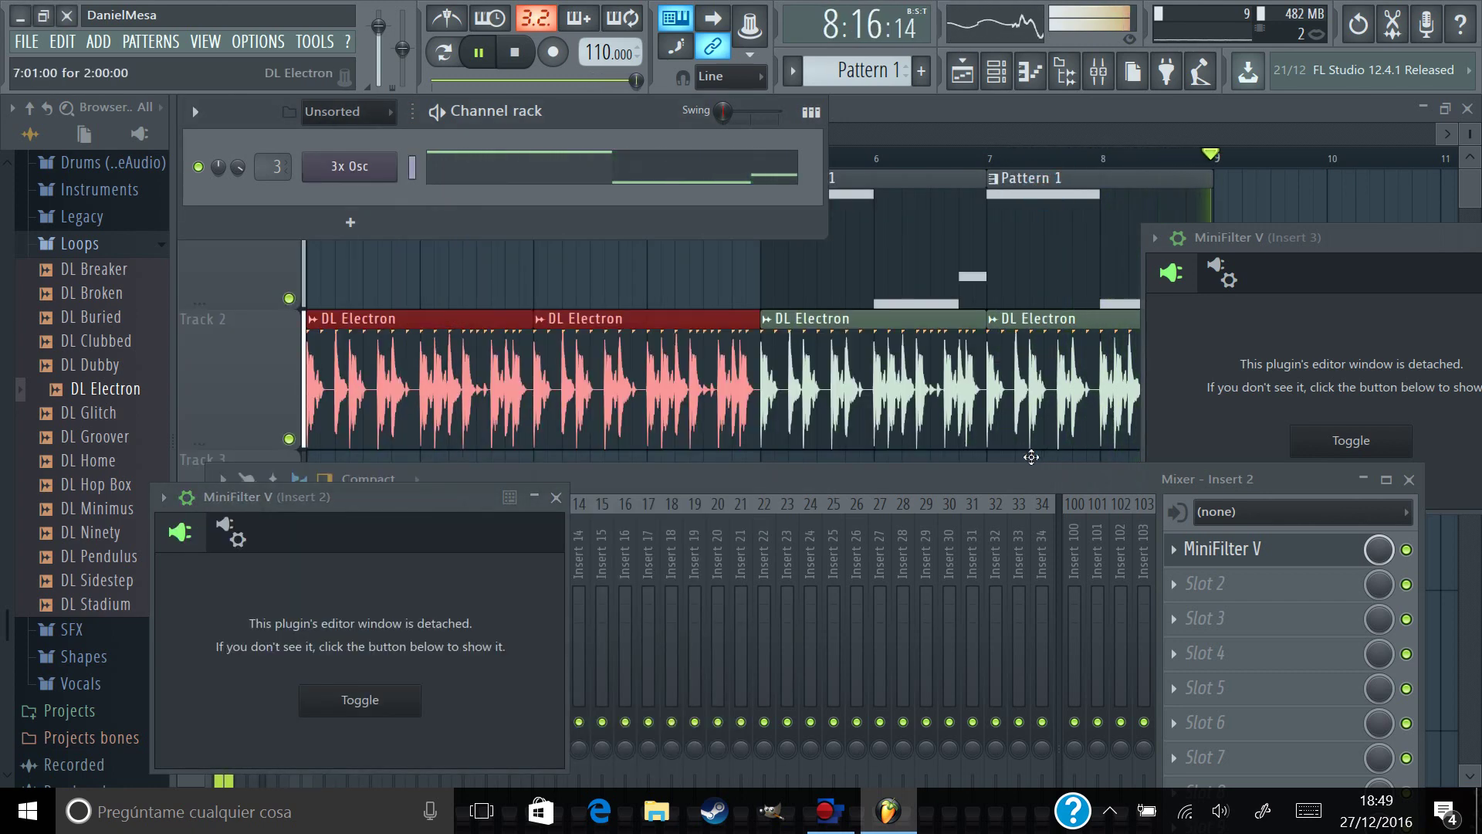
key("space")
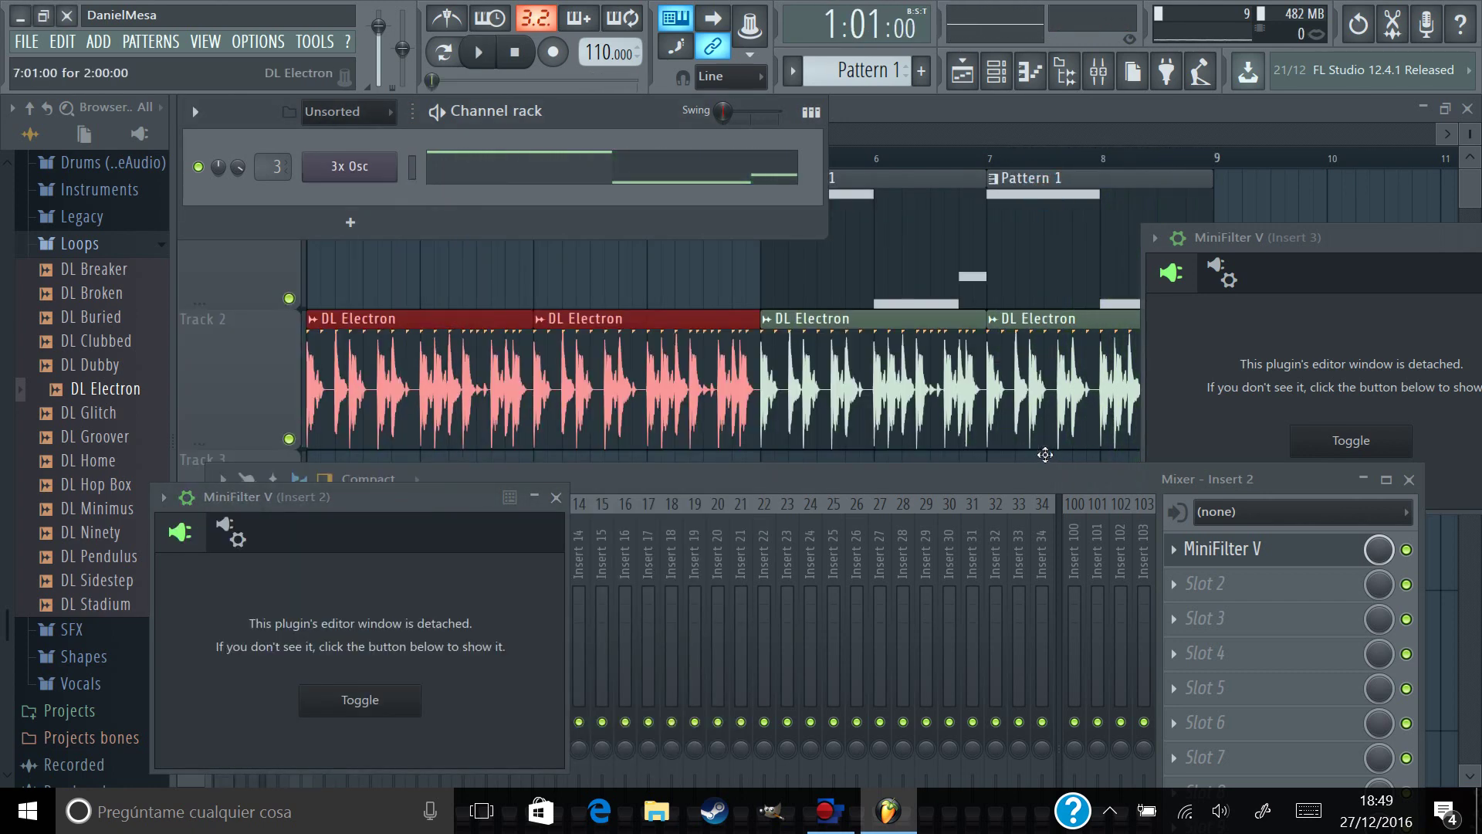
- Open the MiniFilter V effect on mixer Insert 2 and reposition its editor over the playlist
left_click(1233, 554)
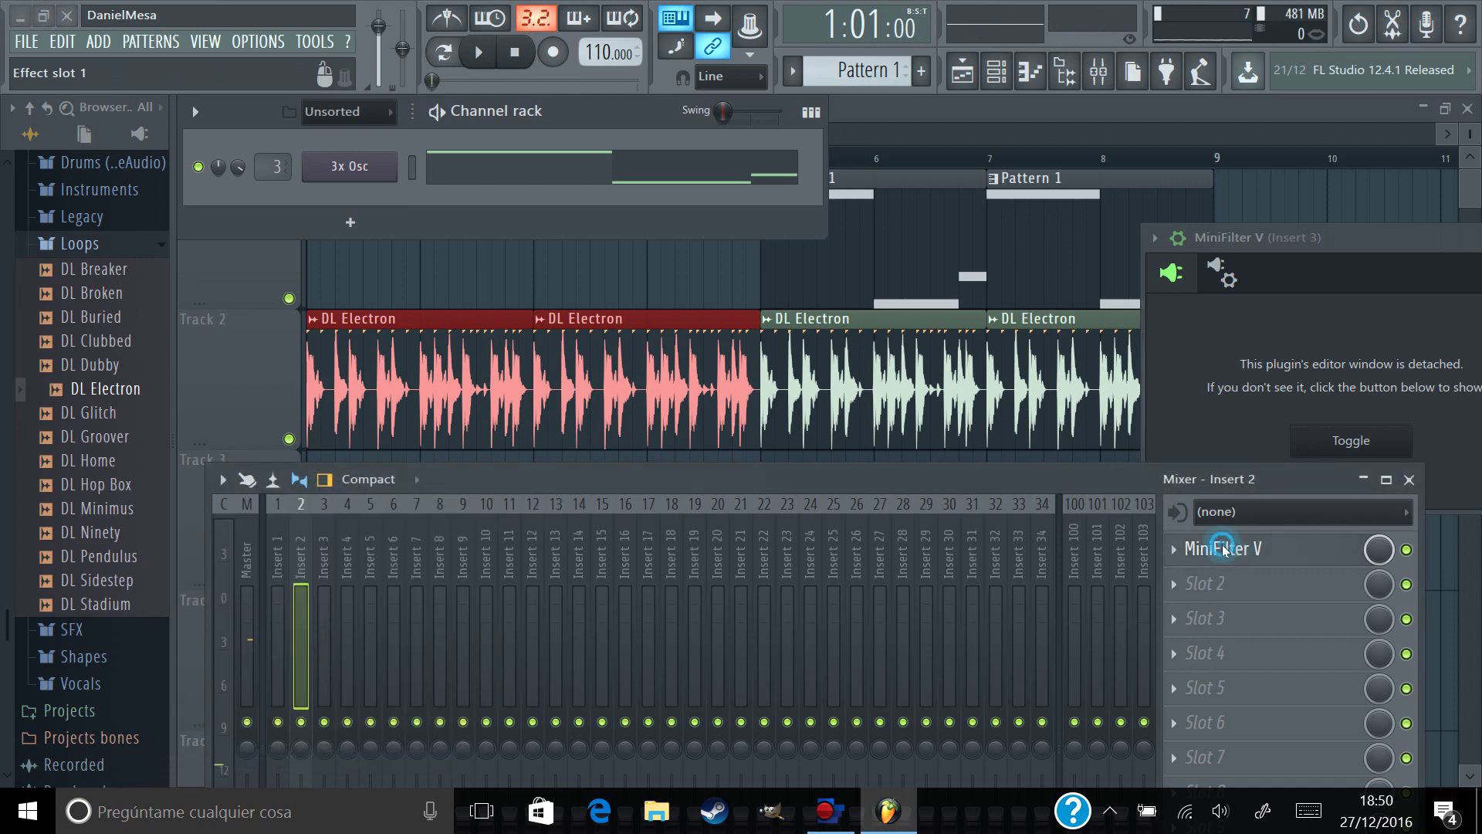
left_click(1223, 550)
left_click_drag(1045, 398, 582, 265)
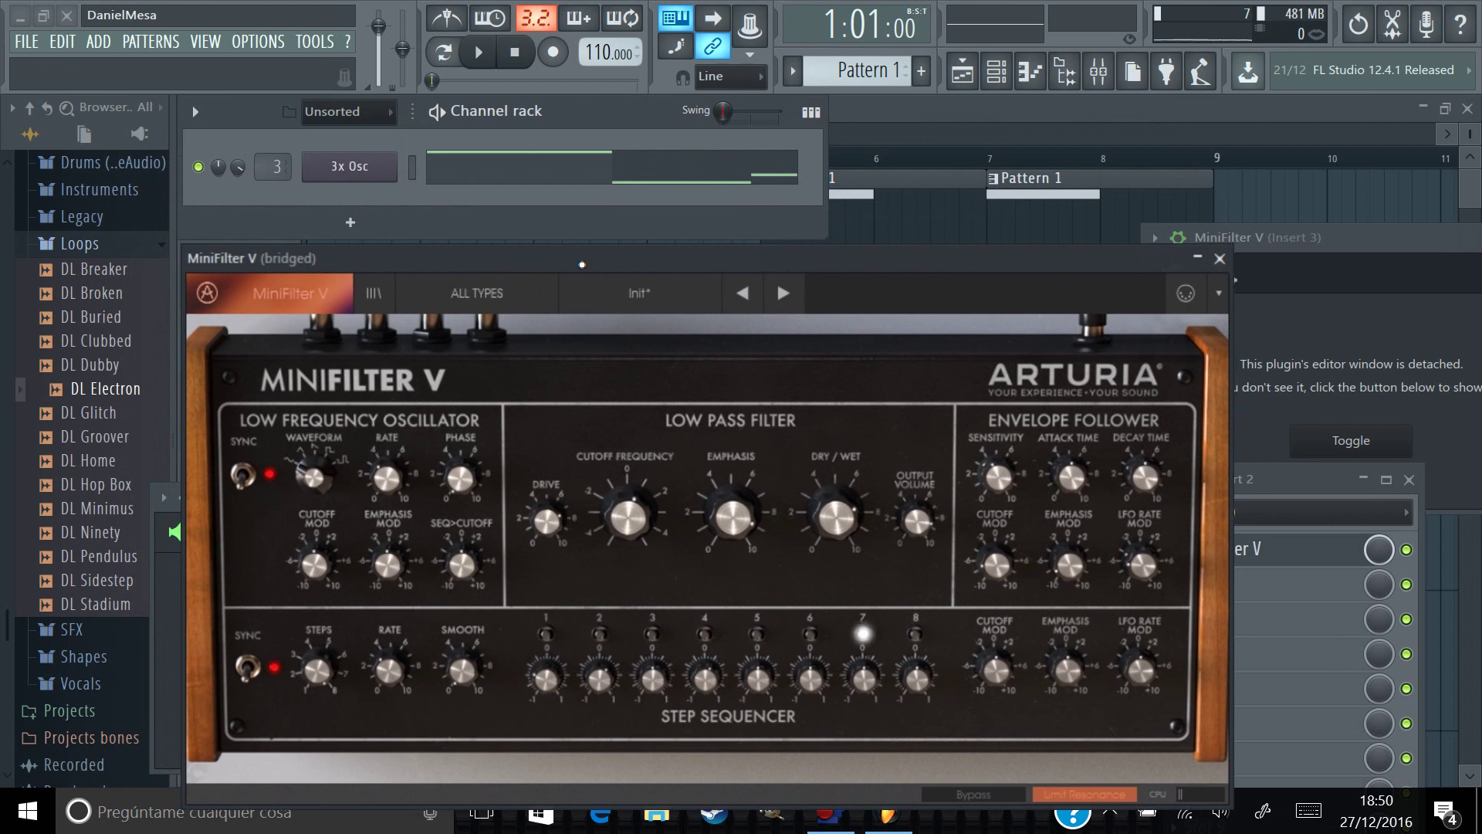